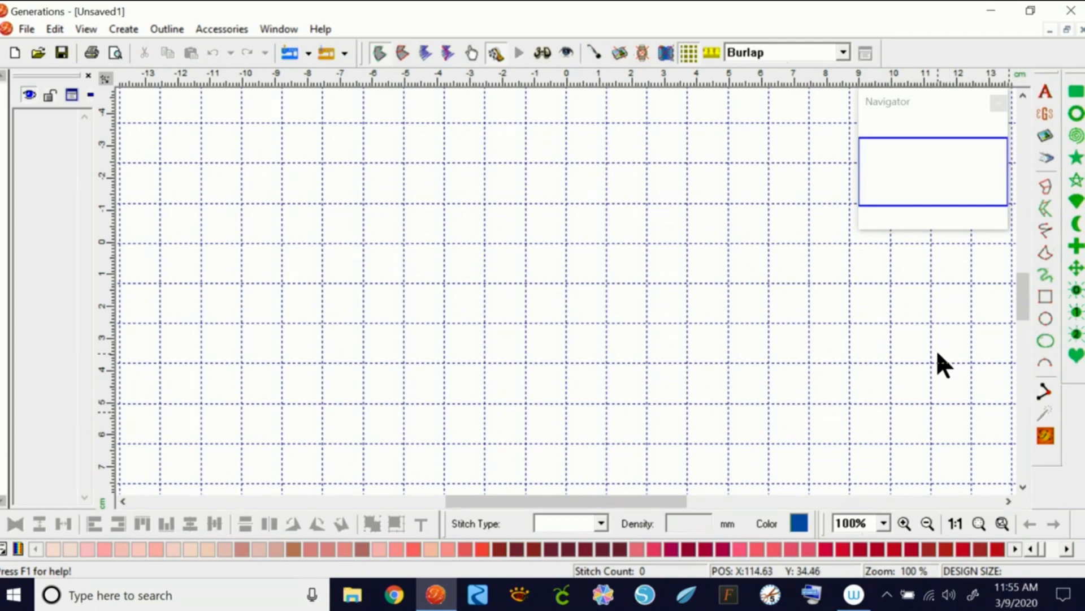
Display the Building Block Bar and look through several categories, including HP-Card Alph, HP-BITS, HP-Basting, HP-App-Frames and HP-Alphabet
{"action": "right_click", "coordinate": [1034, 513]}
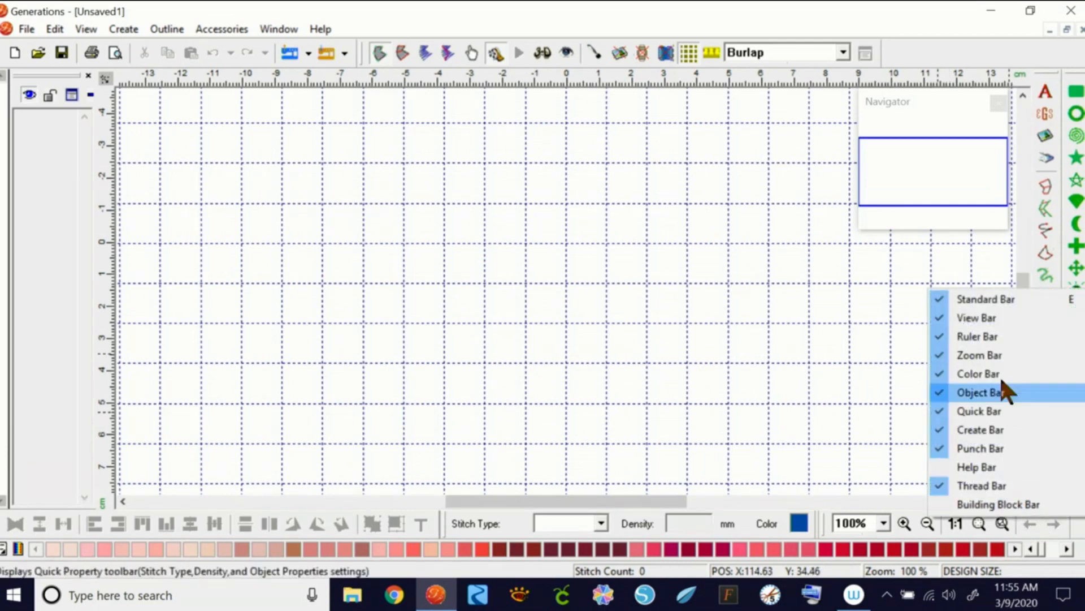
{"action": "left_click", "coordinate": [989, 505]}
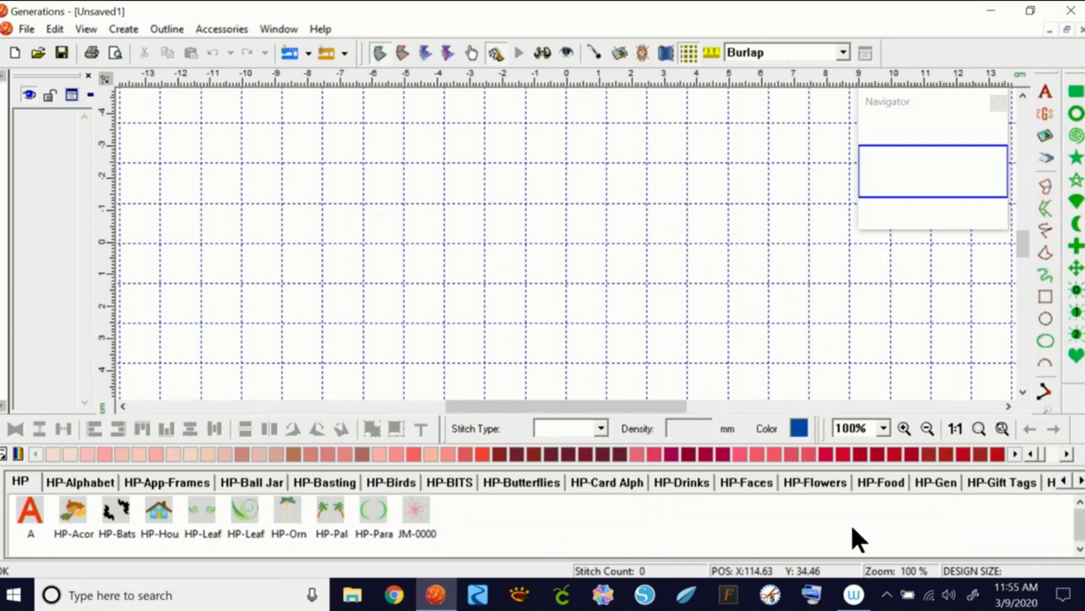
{"action": "left_click", "coordinate": [619, 481]}
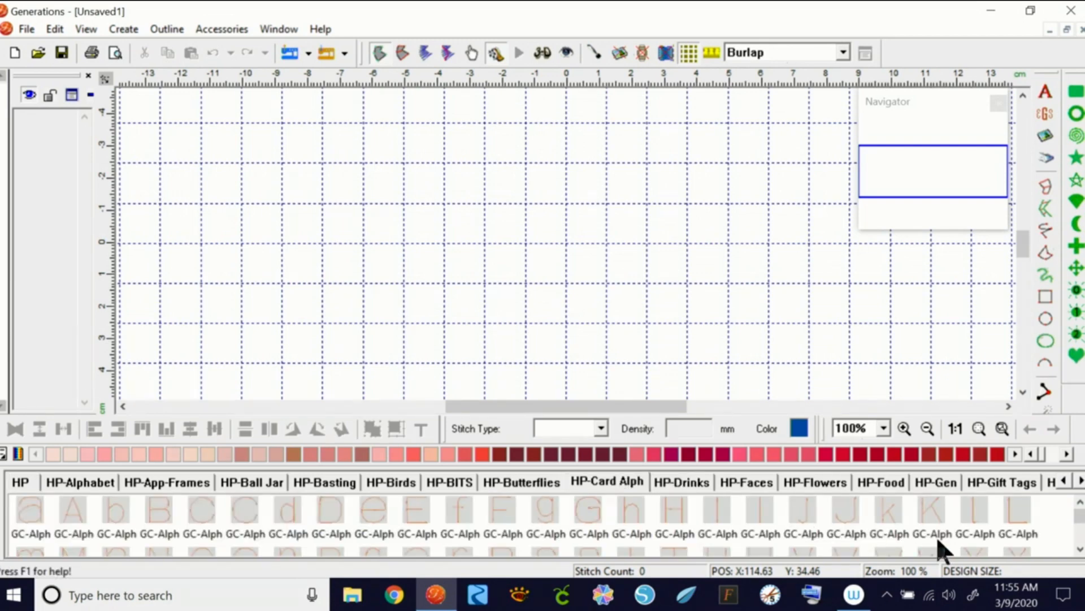
{"action": "left_click", "coordinate": [466, 482]}
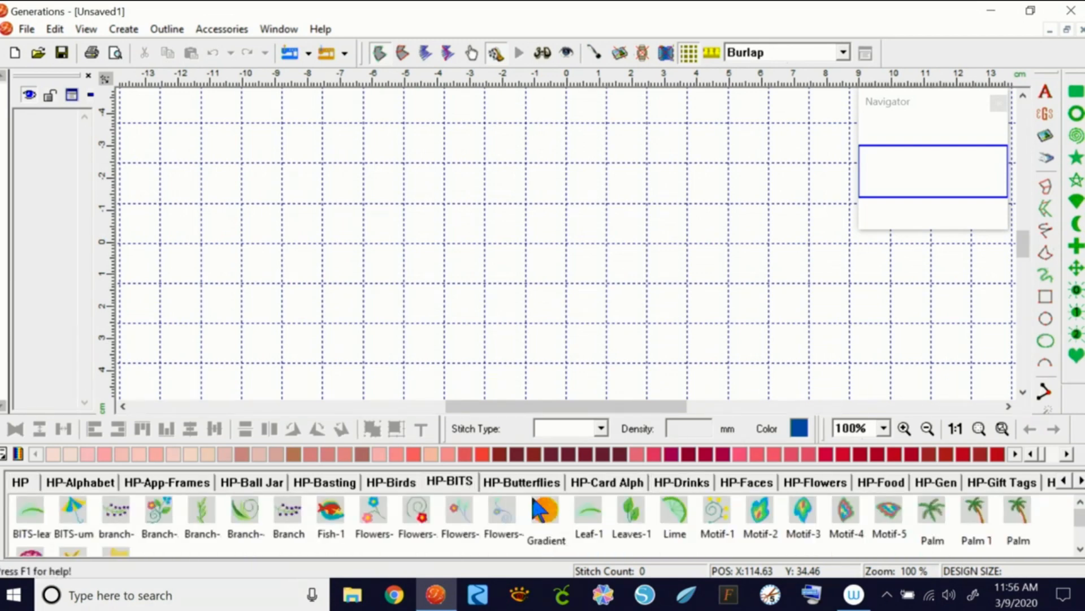
{"action": "left_click", "coordinate": [530, 479]}
{"action": "left_click", "coordinate": [325, 480]}
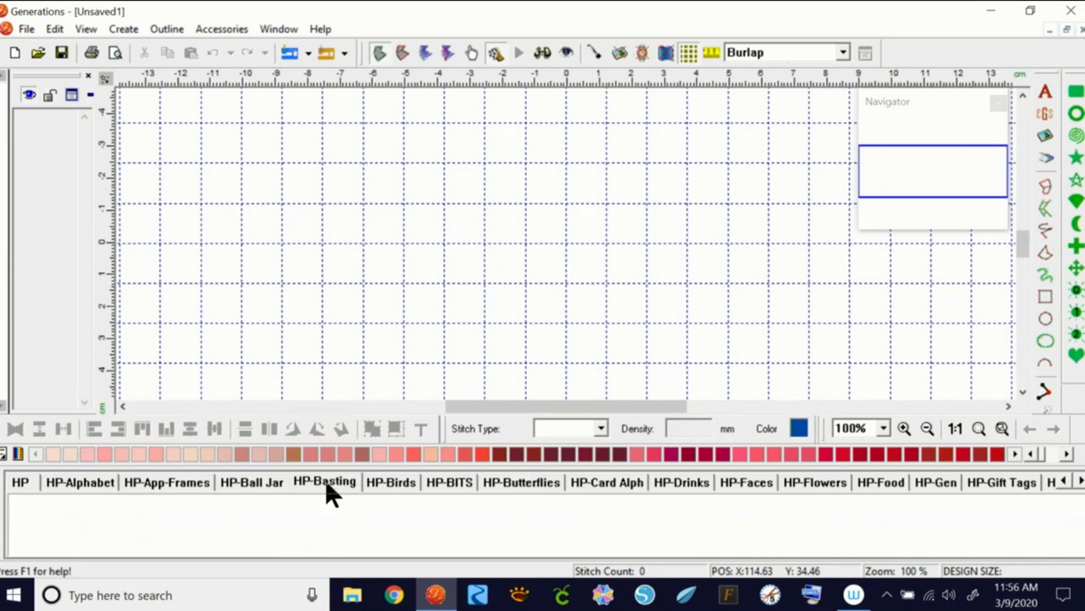
{"action": "left_click", "coordinate": [265, 480]}
{"action": "left_click", "coordinate": [186, 478]}
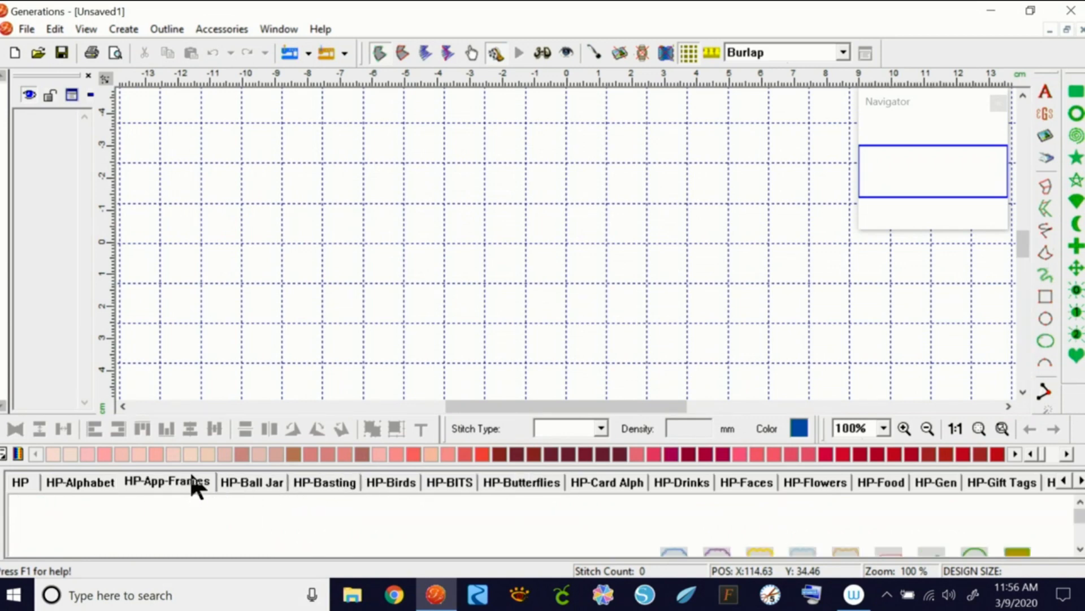
{"action": "left_click", "coordinate": [91, 485]}
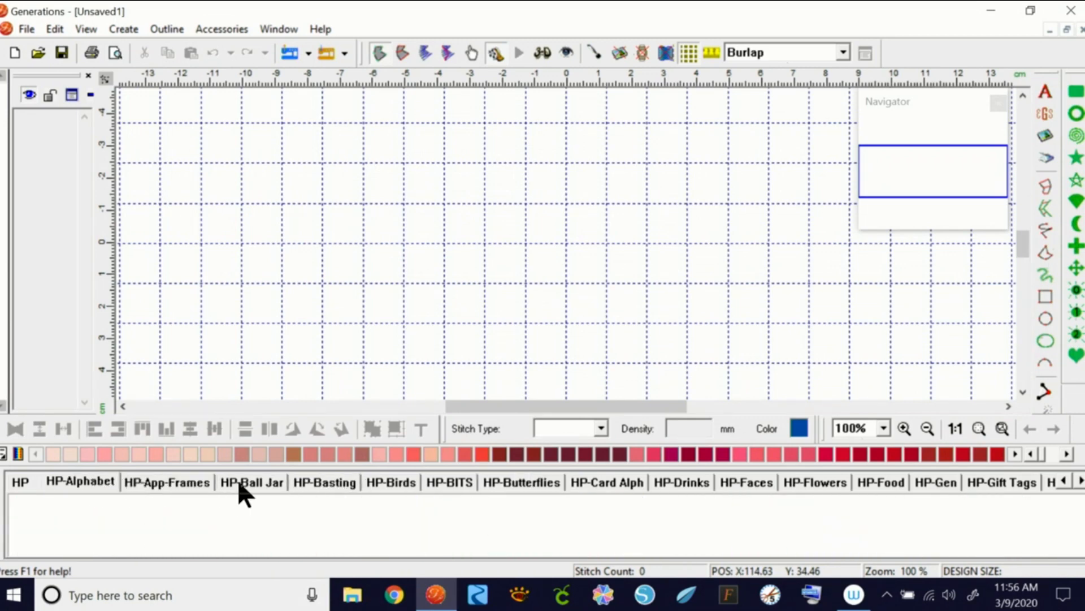
Place the candy cane gift tag from the HP-Gift Tags building blocks onto the blank design
{"action": "left_click", "coordinate": [1014, 483]}
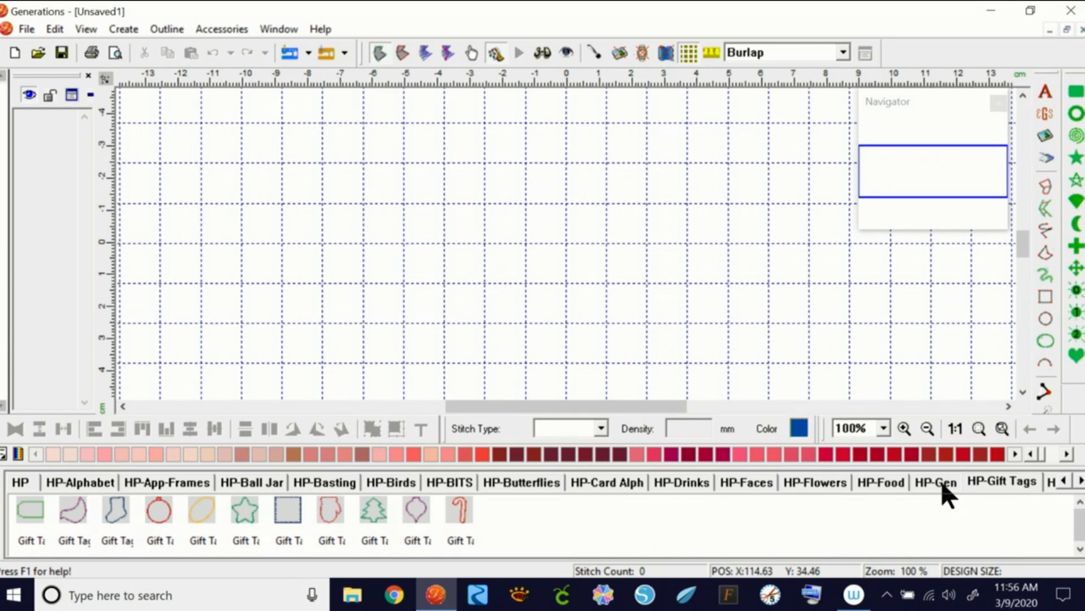
{"action": "left_click", "coordinate": [461, 510]}
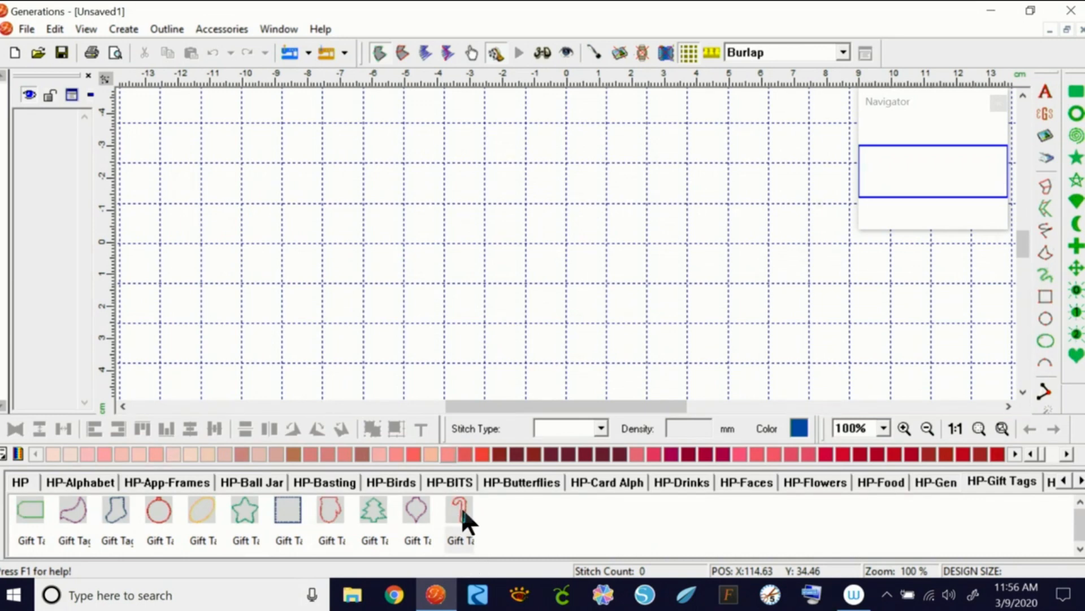
{"action": "left_click", "coordinate": [542, 226]}
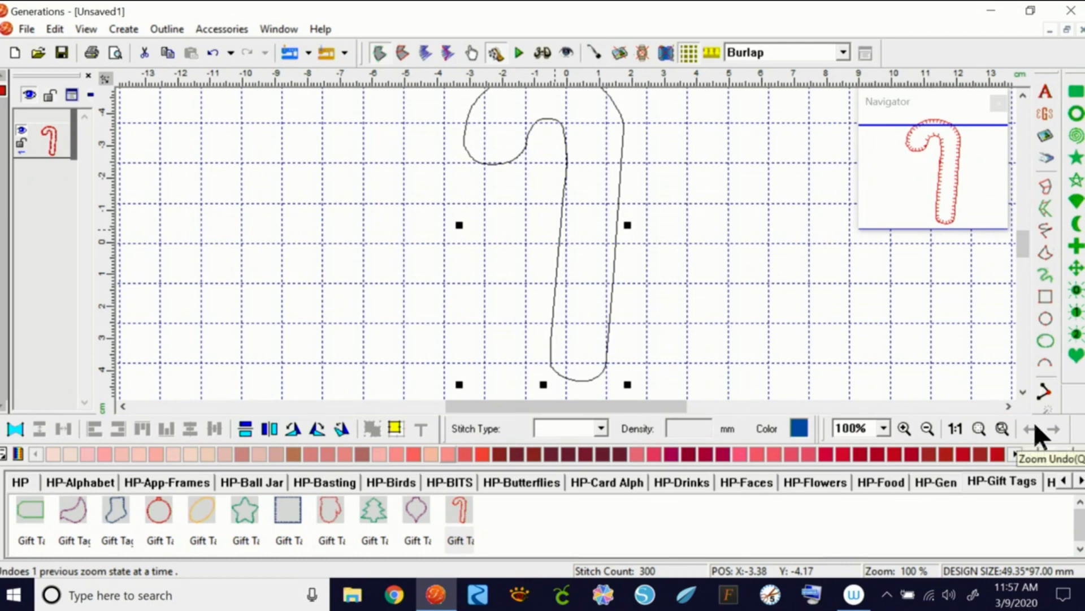
Show the candy cane as 3D stitches, then reposition it and scale it down to about 42 × 83 mm
{"action": "key", "text": "s"}
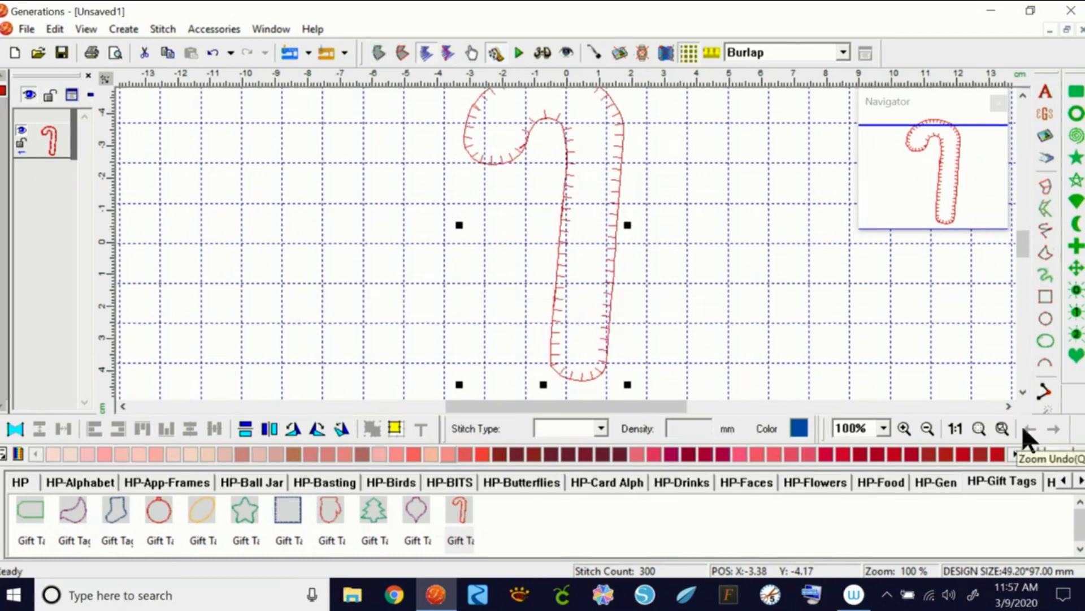
{"action": "left_click", "coordinate": [547, 52]}
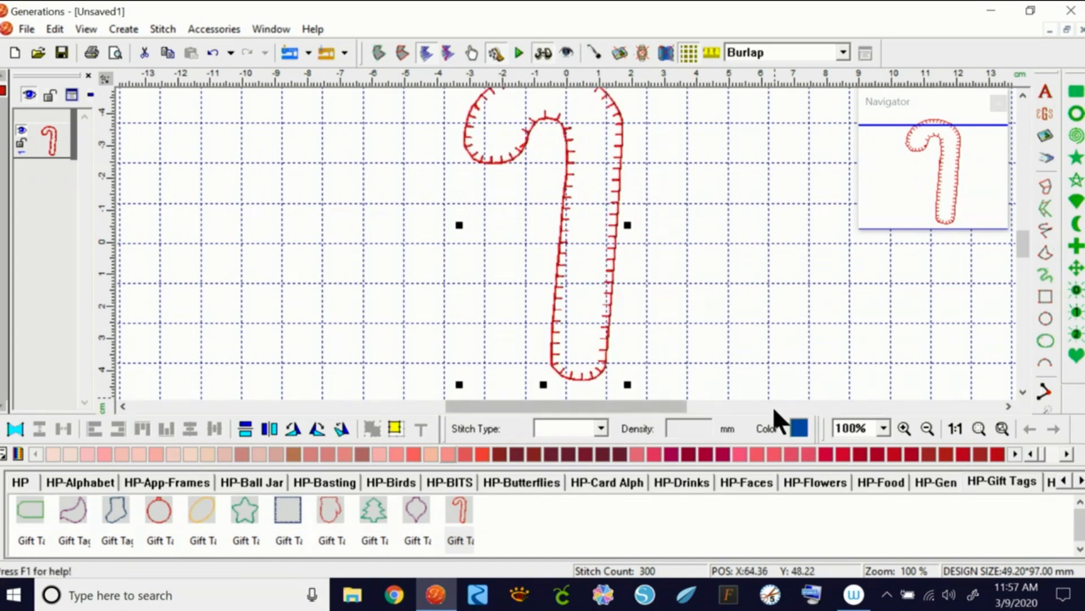
{"action": "left_click_drag", "start_coordinate": [613, 291], "coordinate": [605, 308]}
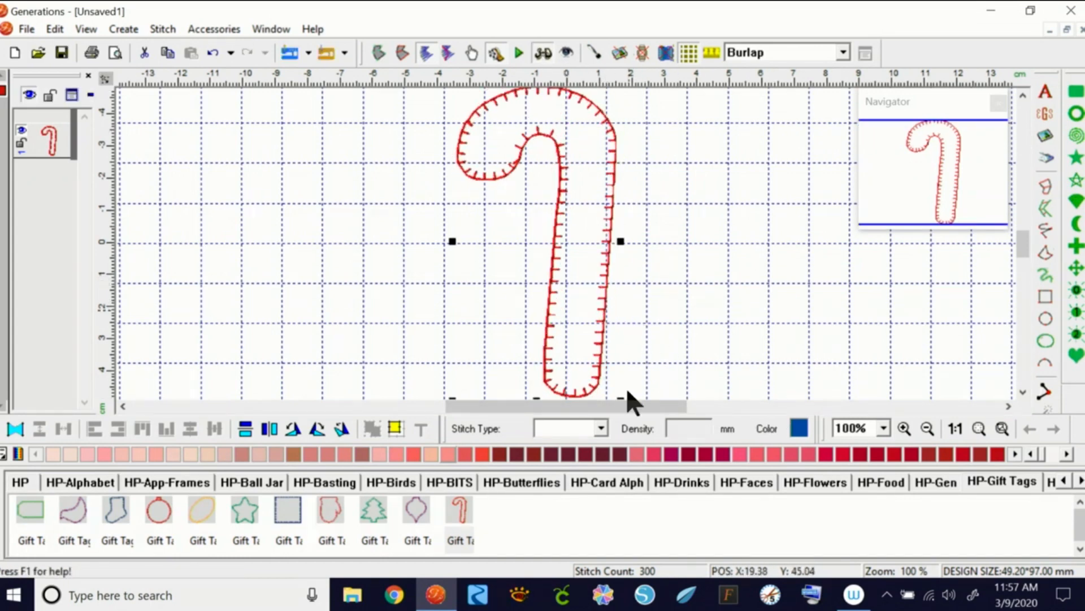
{"action": "left_click_drag", "start_coordinate": [620, 398], "coordinate": [564, 271]}
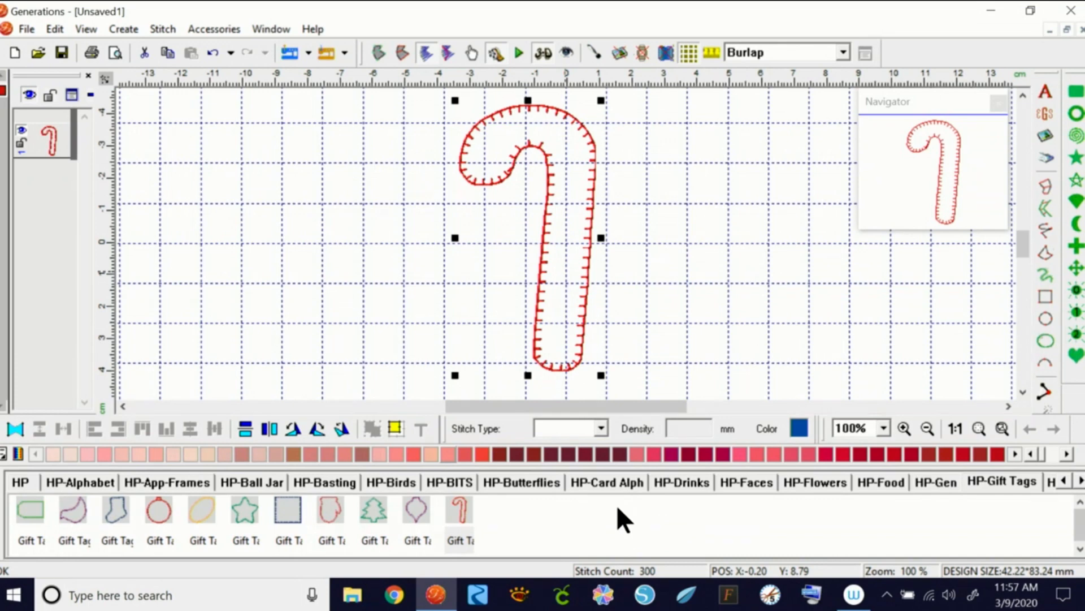
Hide the Building Block Bar and display it again
{"action": "right_click", "coordinate": [1050, 429]}
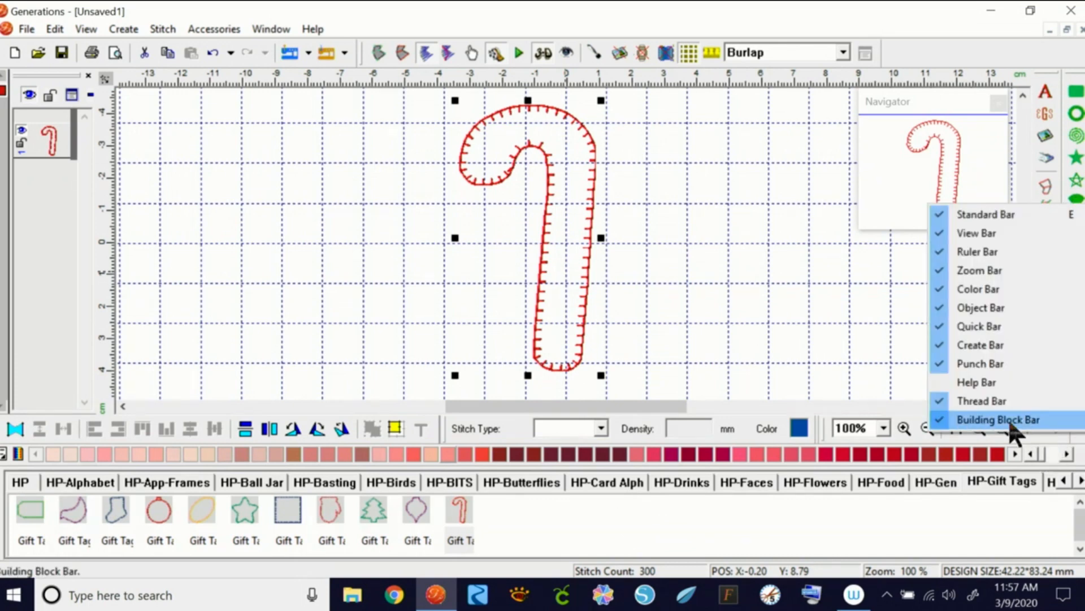
{"action": "left_click", "coordinate": [1010, 418]}
{"action": "left_click_drag", "start_coordinate": [1022, 298], "coordinate": [1023, 295]}
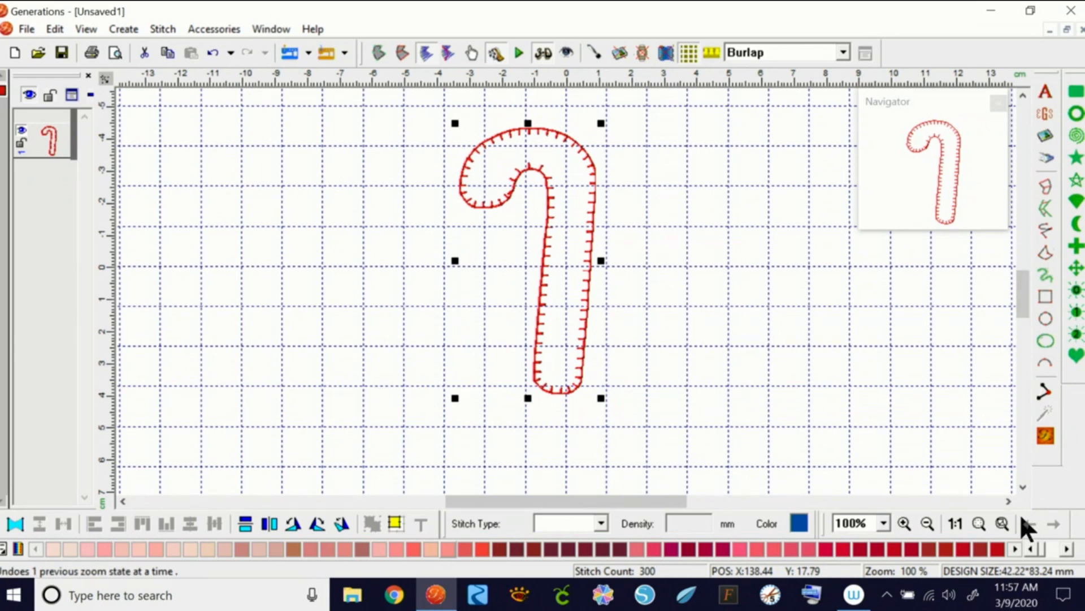
{"action": "right_click", "coordinate": [1030, 517]}
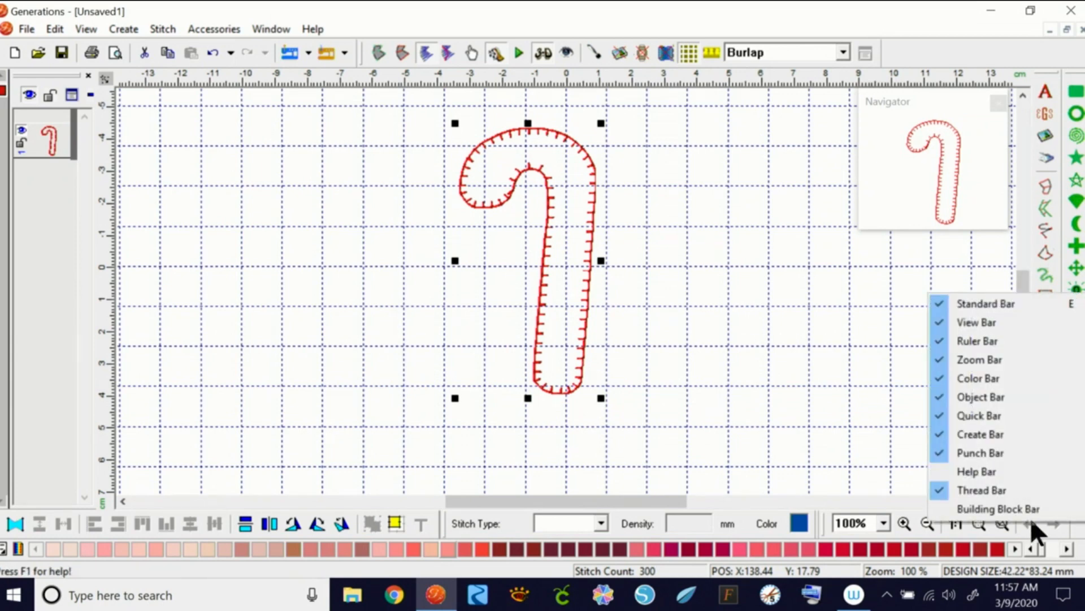
{"action": "left_click", "coordinate": [1012, 512]}
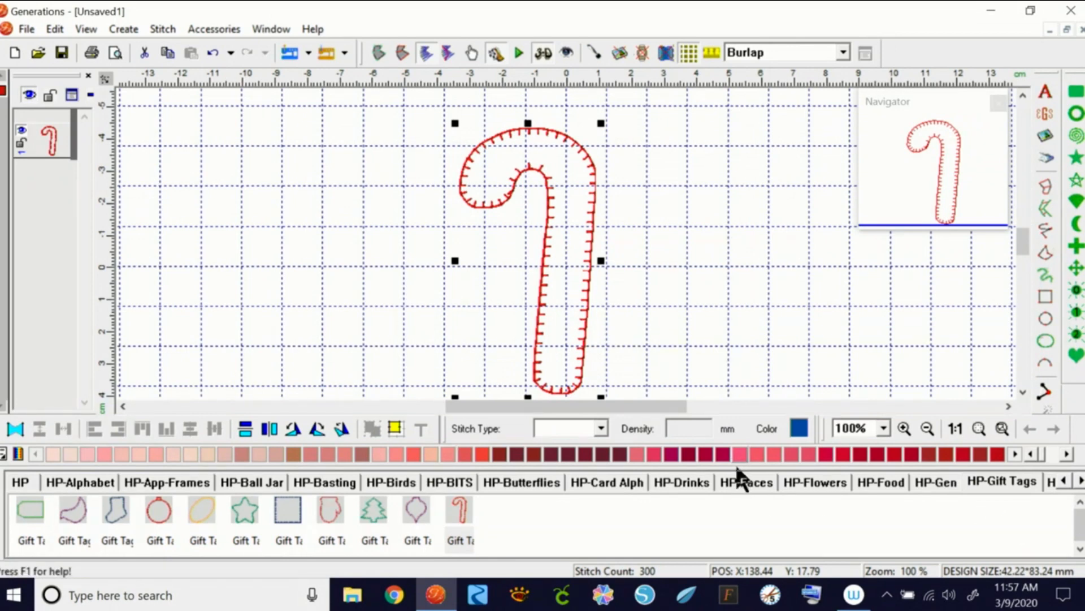
Enlarge the Building Block Bar to examine the full HP-App-Frames category, and return it to its compact height
{"action": "left_click_drag", "start_coordinate": [739, 462], "coordinate": [738, 230]}
{"action": "left_click", "coordinate": [205, 249]}
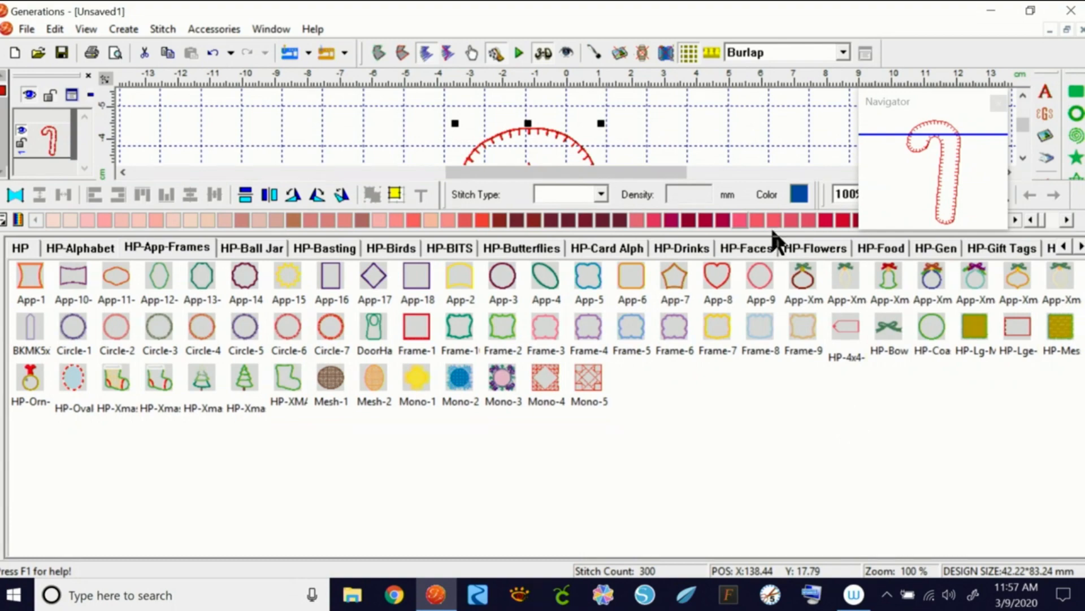
{"action": "left_click_drag", "start_coordinate": [771, 230], "coordinate": [755, 468]}
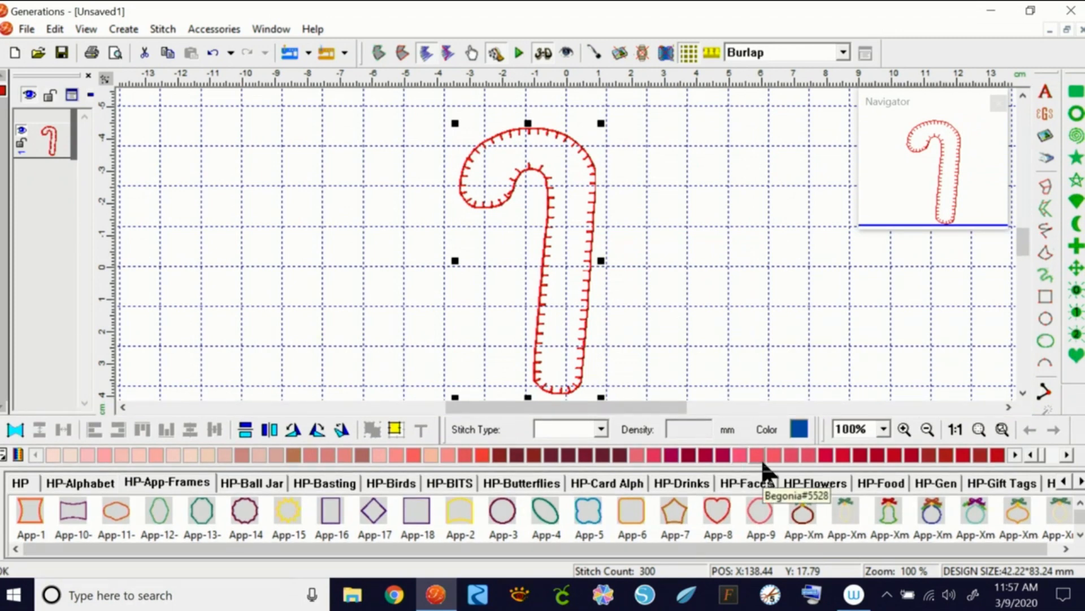
Look through the HP-App-Frames designs in the compact Building Block Bar, returning to the start of the list
{"action": "left_click", "coordinate": [1079, 526]}
{"action": "scroll", "coordinate": [1079, 523], "scroll_direction": "up", "scroll_amount": 5}
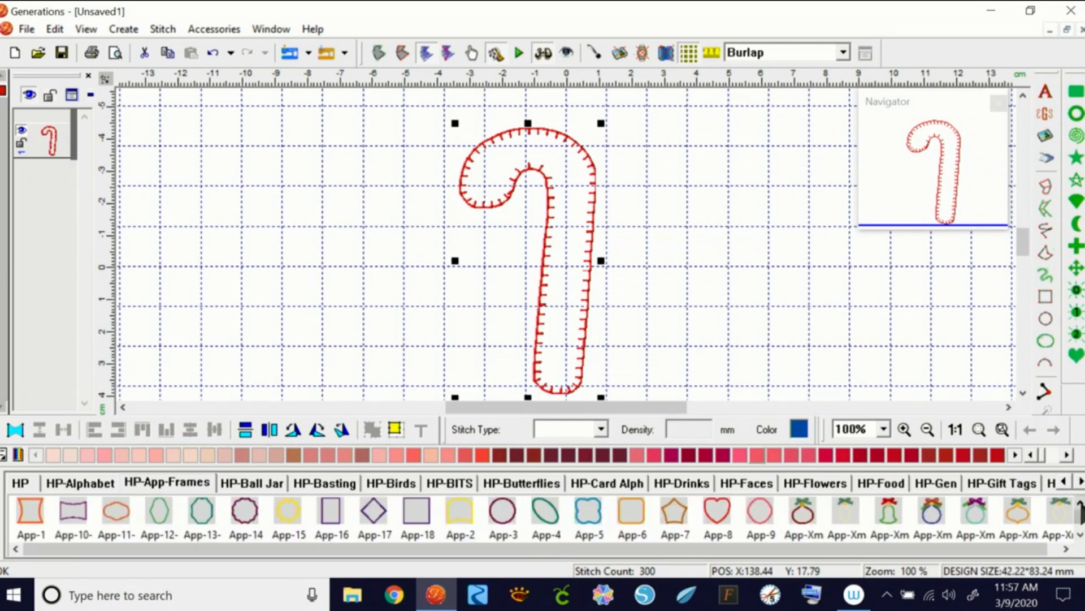
{"action": "scroll", "coordinate": [1081, 537], "scroll_direction": "down", "scroll_amount": 3}
{"action": "left_click", "coordinate": [1080, 535]}
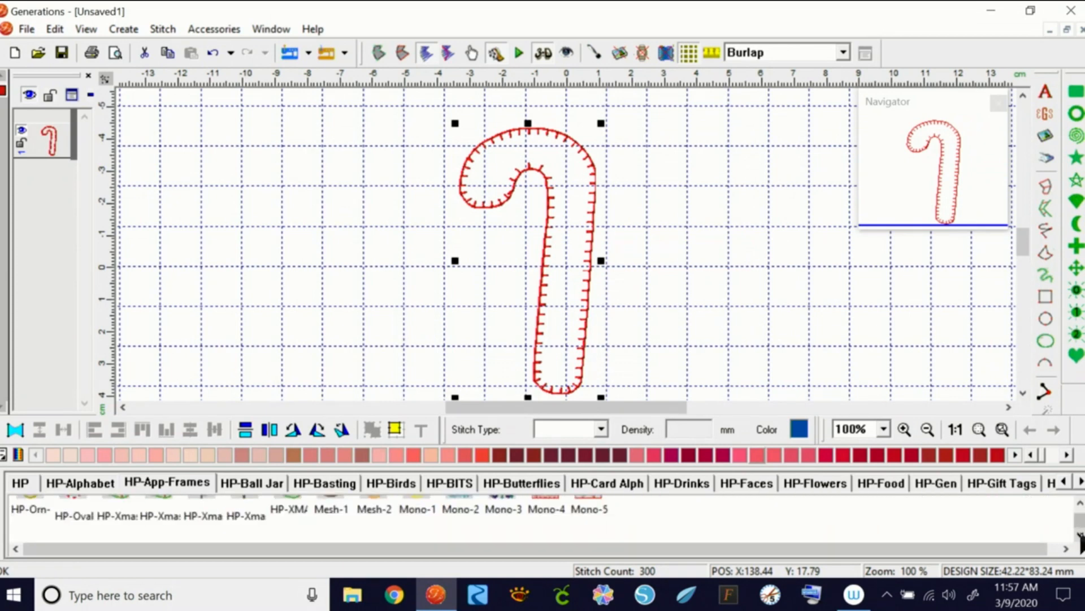
{"action": "left_click", "coordinate": [1080, 503]}
{"action": "left_click", "coordinate": [1081, 503]}
{"action": "left_click", "coordinate": [1080, 503]}
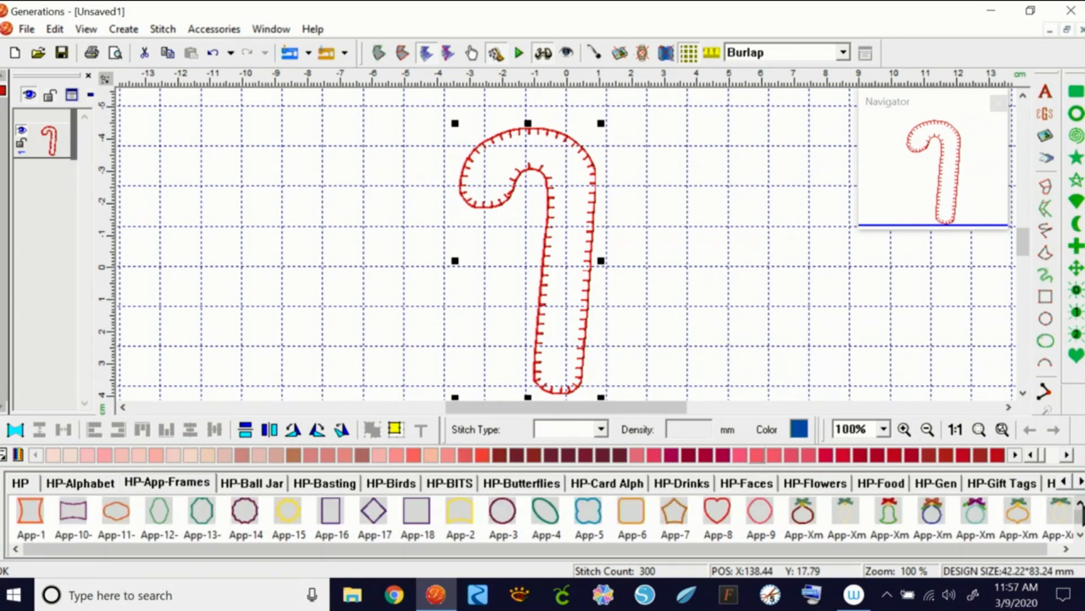
Move the candy cane slightly upward, select its blanket stitch outline, and show its individual stitch points for editing
{"action": "left_click_drag", "start_coordinate": [588, 277], "coordinate": [585, 265]}
{"action": "left_click", "coordinate": [588, 255]}
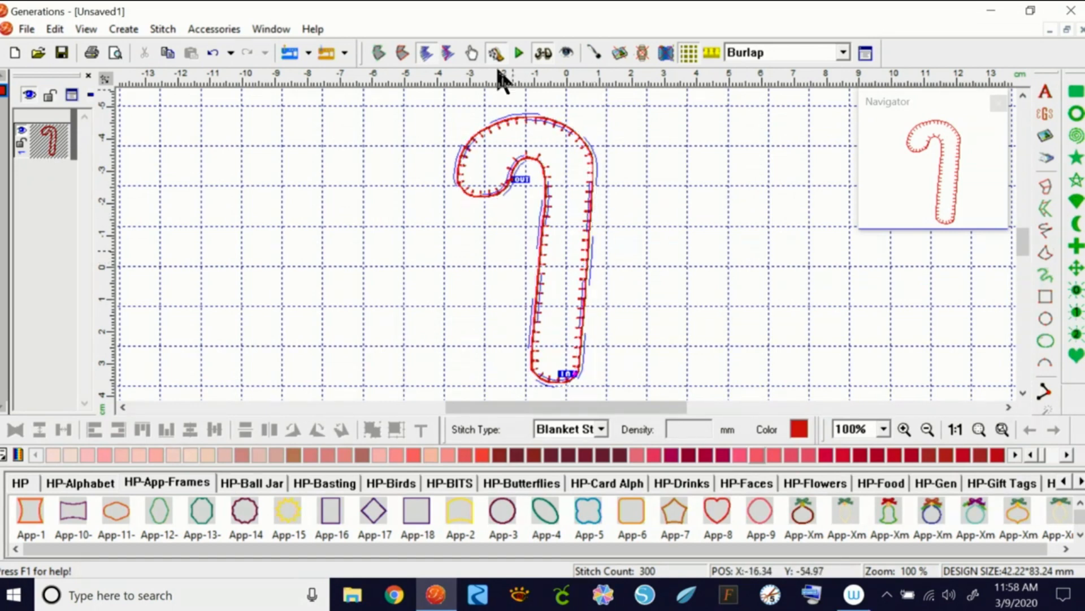
{"action": "left_click", "coordinate": [471, 52]}
{"action": "left_click", "coordinate": [586, 52]}
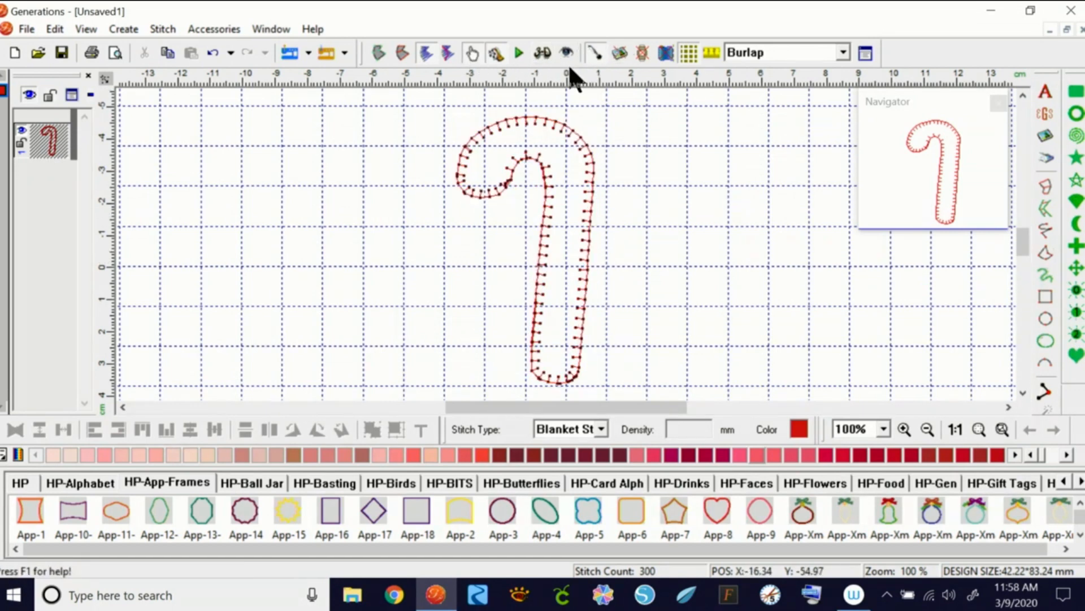
Move the inner point of one blanket stitch on the upper stem's right edge to about halfway across the stem
{"action": "left_click", "coordinate": [883, 430]}
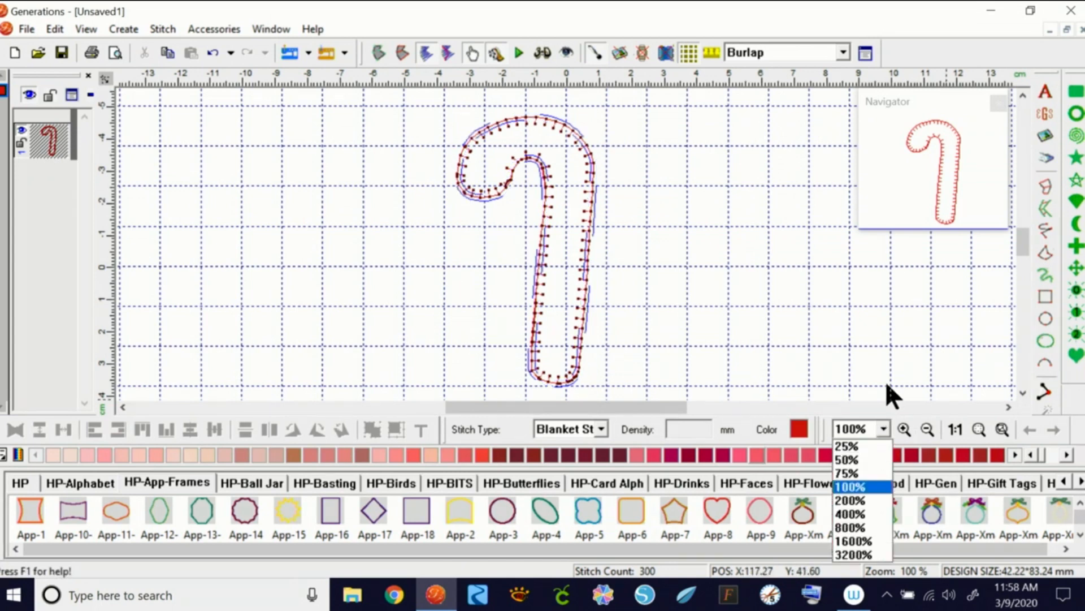
{"action": "left_click", "coordinate": [863, 496]}
{"action": "left_click", "coordinate": [602, 178]}
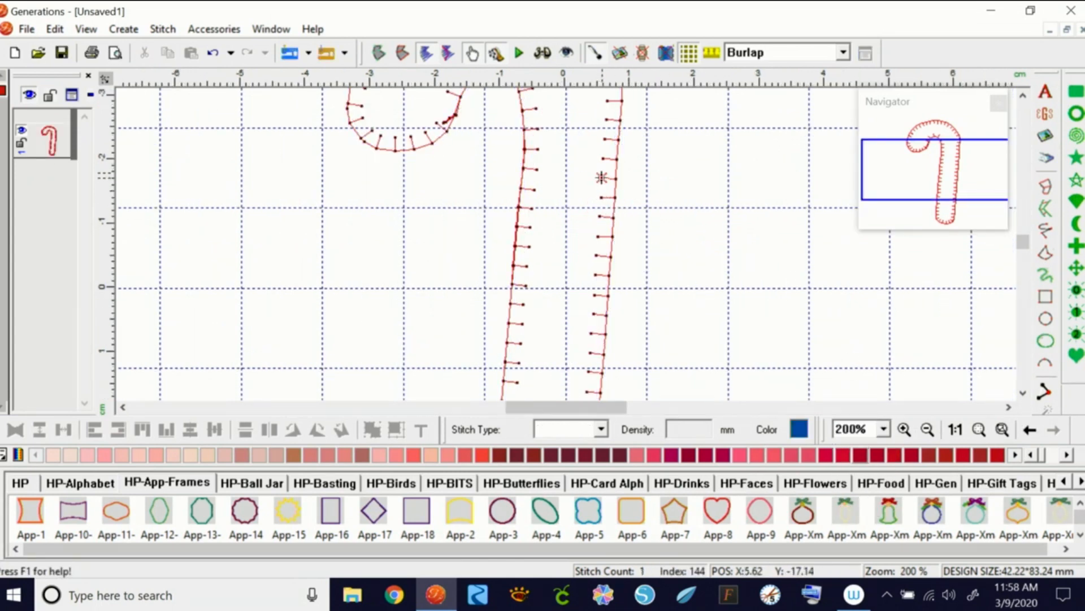
{"action": "left_click_drag", "start_coordinate": [604, 178], "coordinate": [575, 172]}
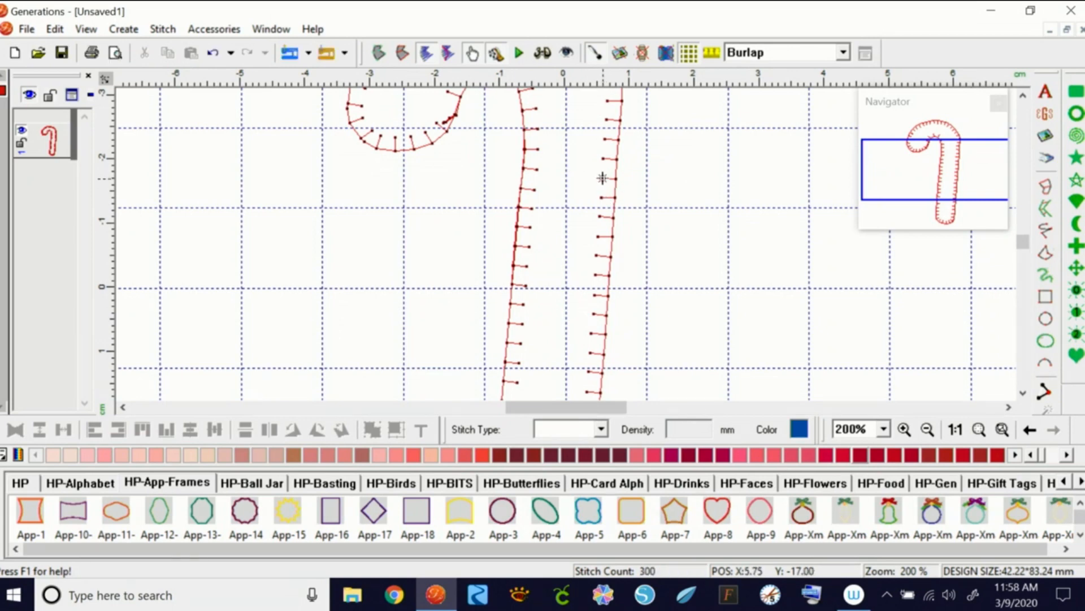
{"action": "left_click", "coordinate": [603, 176]}
{"action": "left_click_drag", "start_coordinate": [601, 174], "coordinate": [570, 174]}
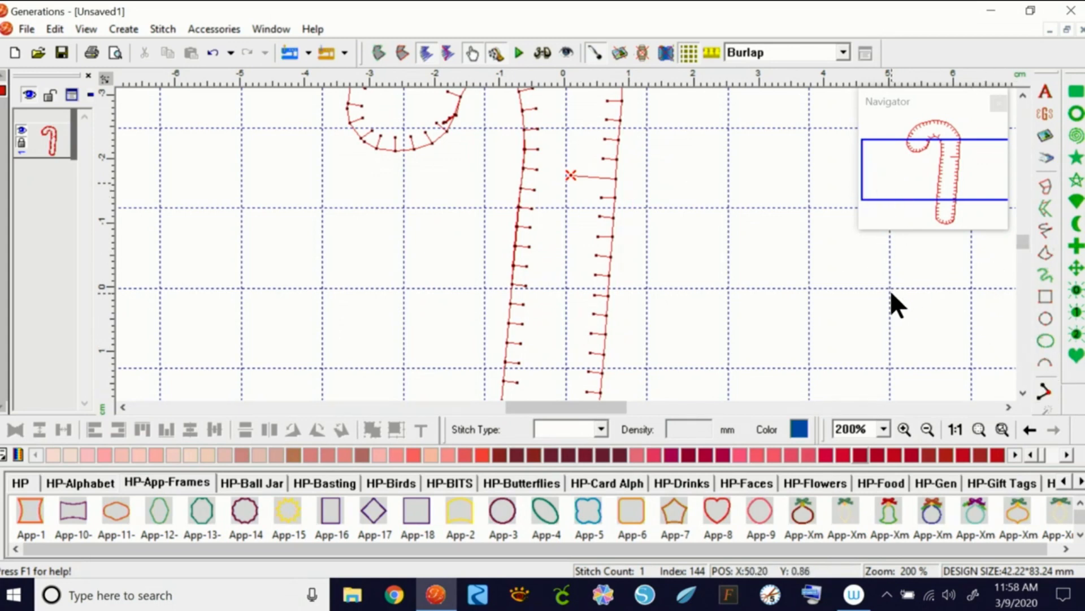
{"action": "left_click", "coordinate": [891, 289]}
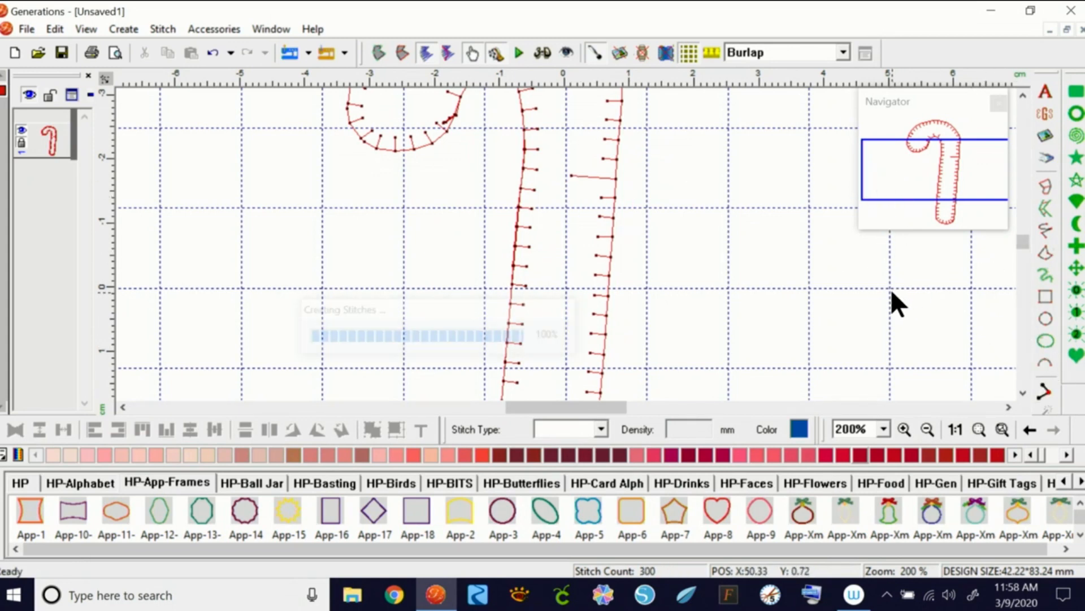
Examine the edited candy cane in 3D view and return the zoom to 100%
{"action": "left_click", "coordinate": [540, 53]}
{"action": "scroll", "coordinate": [1021, 248], "scroll_direction": "up", "scroll_amount": 3}
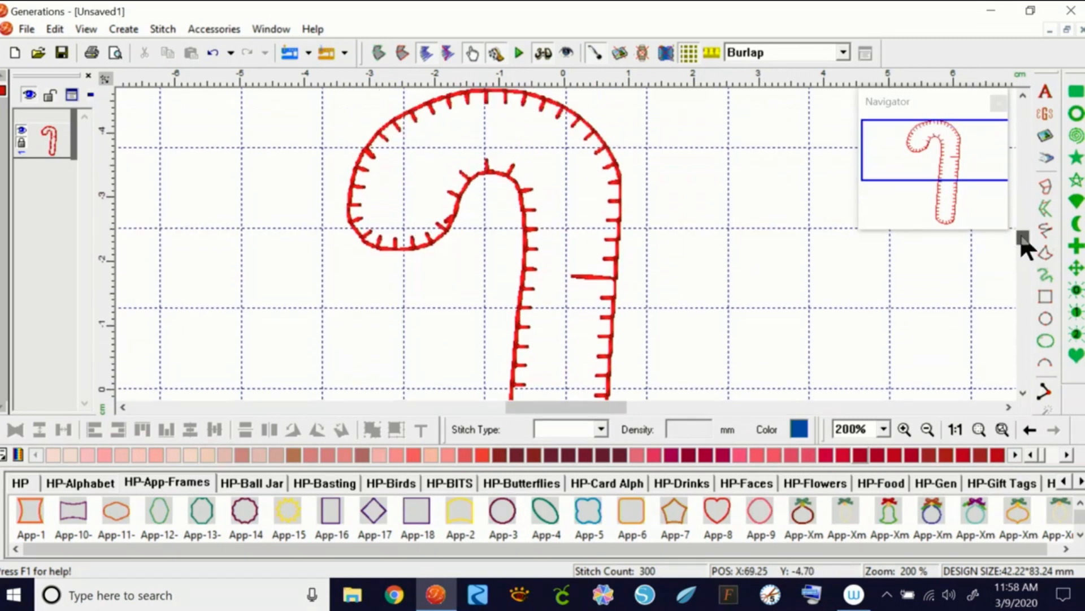
{"action": "left_click", "coordinate": [955, 429]}
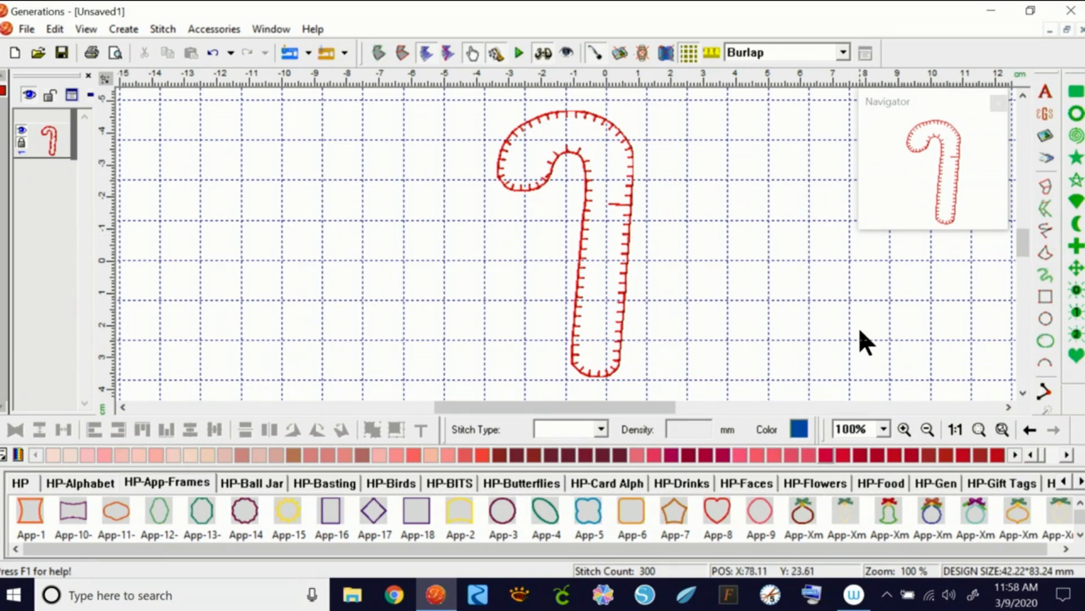
Close the candy cane design without saving it
{"action": "left_click", "coordinate": [1081, 30]}
{"action": "left_click", "coordinate": [547, 332]}
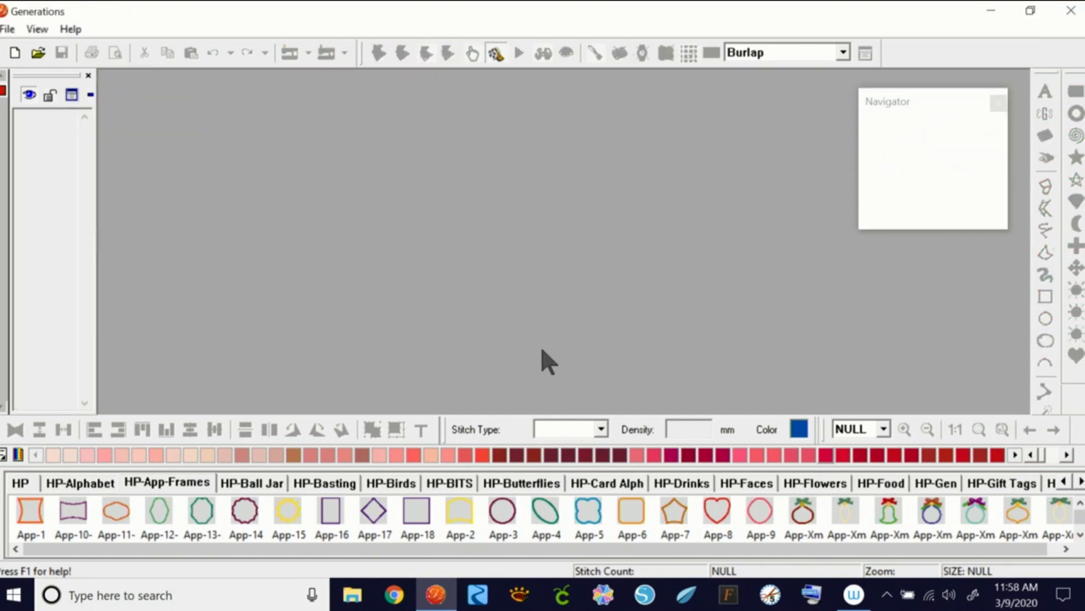
Create a new blank design and open the HP-BITS building block category
{"action": "left_click", "coordinate": [14, 51]}
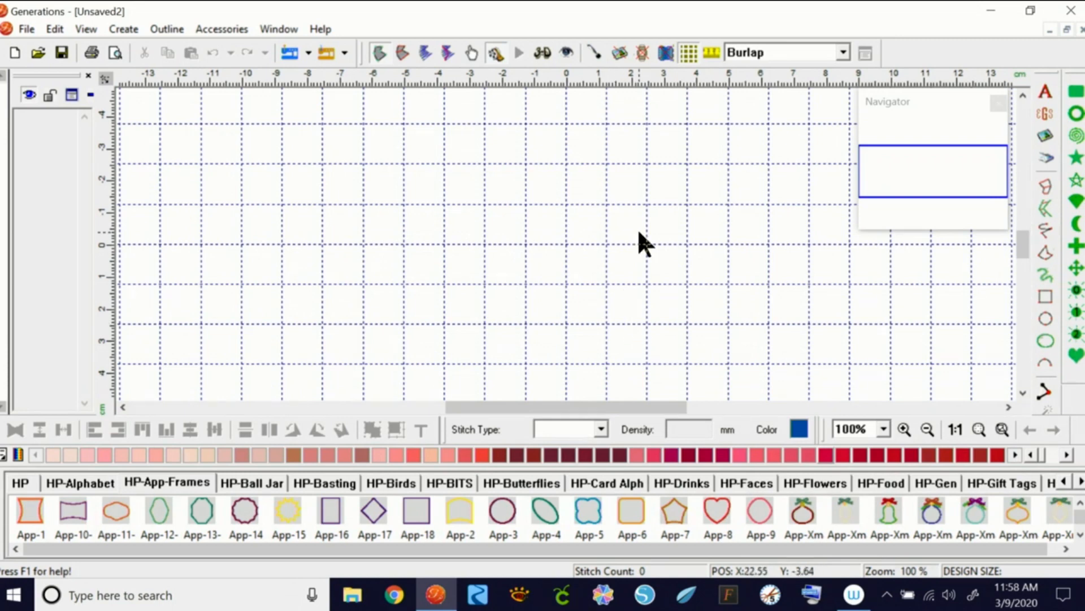
{"action": "left_click", "coordinate": [470, 481]}
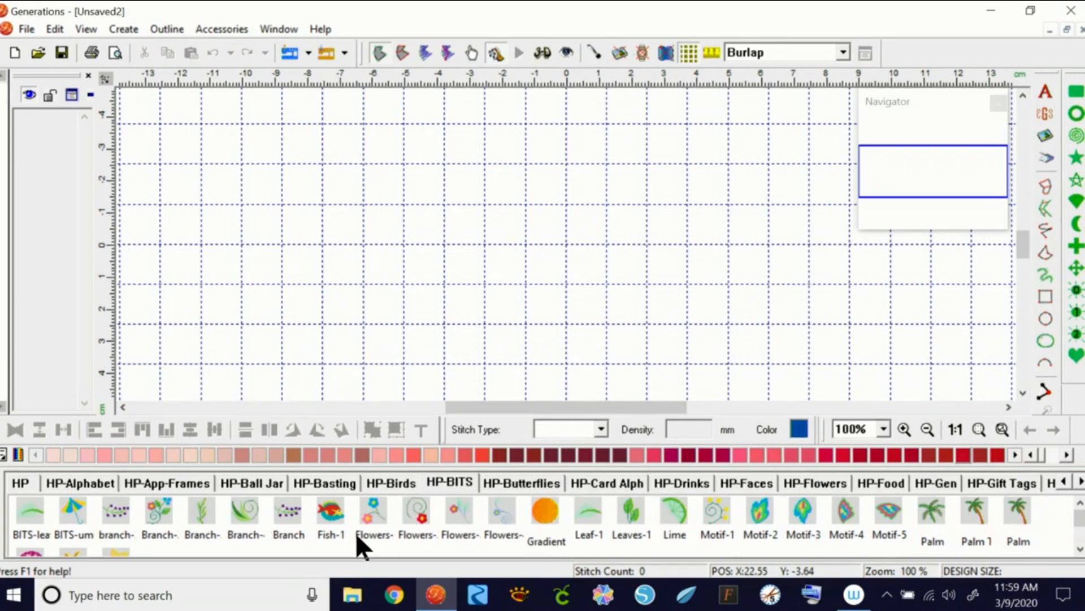
Place the rightmost Branch design and the flower-and-leaves branch design on the canvas, and delete both
{"action": "left_click_drag", "start_coordinate": [285, 512], "coordinate": [342, 311]}
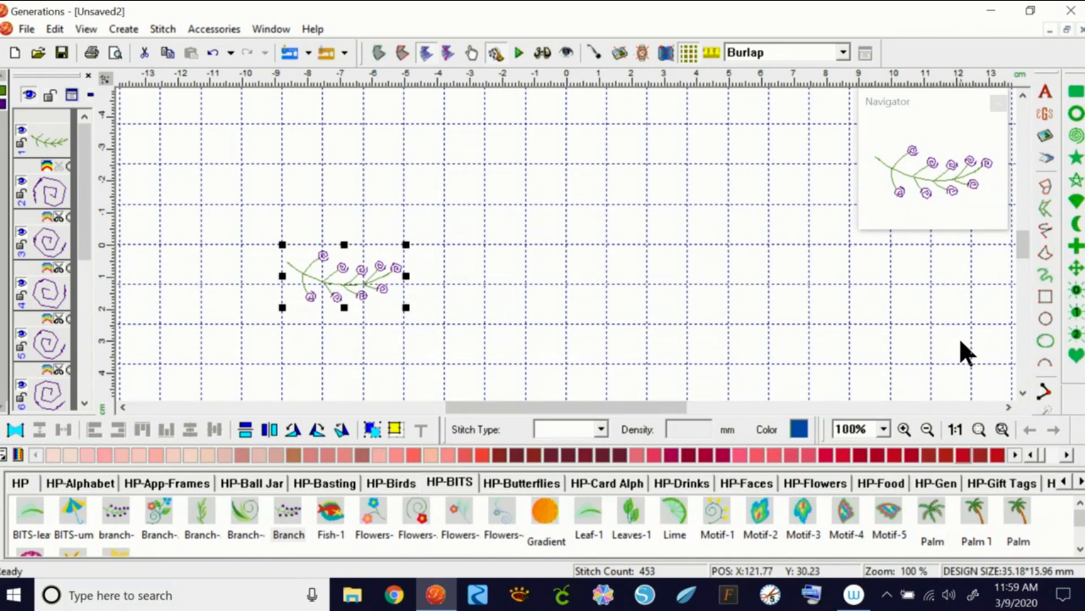
{"action": "left_click_drag", "start_coordinate": [164, 512], "coordinate": [586, 364]}
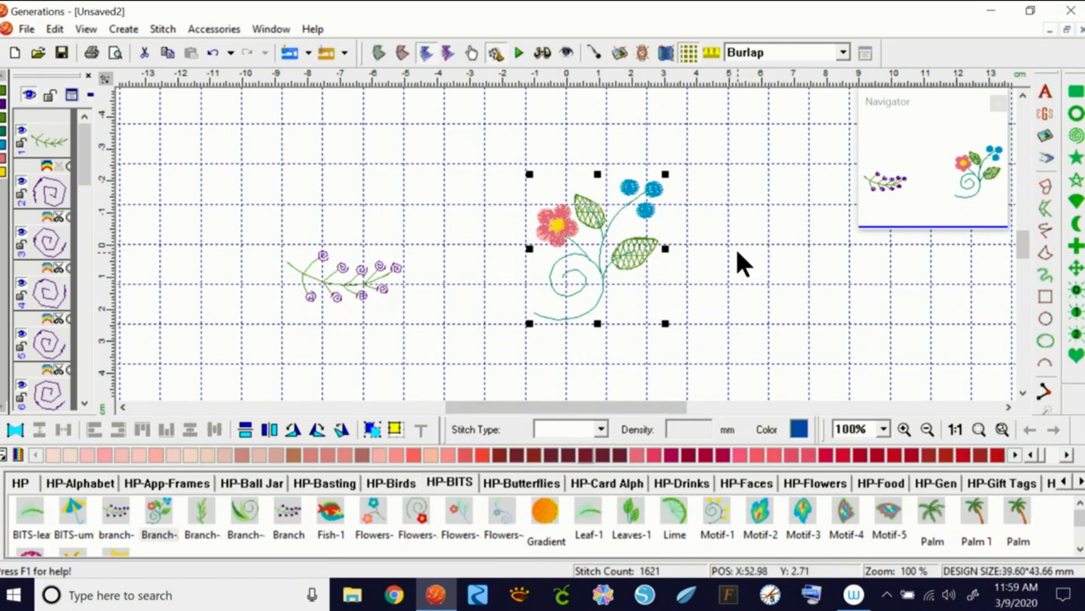
{"action": "key", "text": "Delete"}
{"action": "left_click", "coordinate": [532, 329]}
{"action": "left_click", "coordinate": [398, 306]}
{"action": "key", "text": "Delete"}
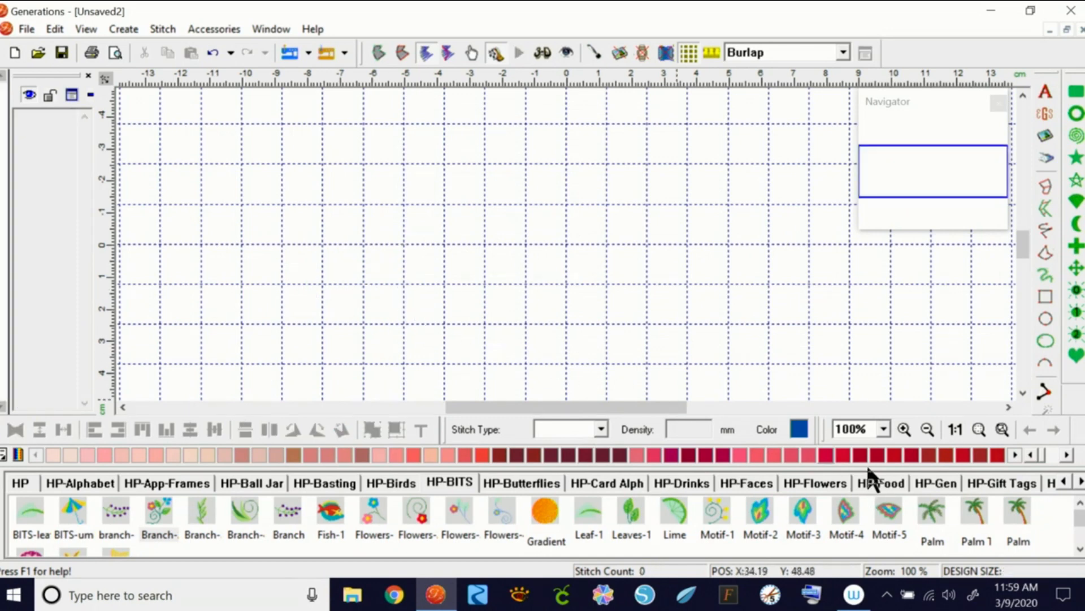
Open the HP-Pencil Toppers category and insert the circle design with two rectangular slots near the canvas centre
{"action": "left_click", "coordinate": [1080, 483]}
{"action": "left_click", "coordinate": [1081, 483]}
{"action": "left_click", "coordinate": [1080, 482]}
{"action": "left_click", "coordinate": [1081, 482]}
{"action": "left_click", "coordinate": [1080, 482]}
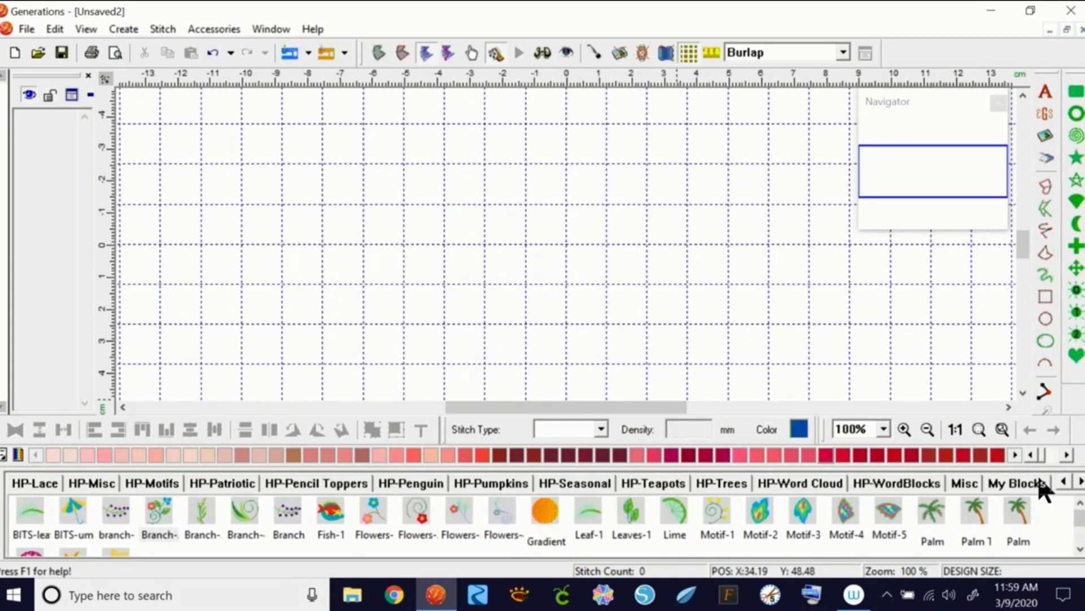
{"action": "left_click", "coordinate": [301, 482]}
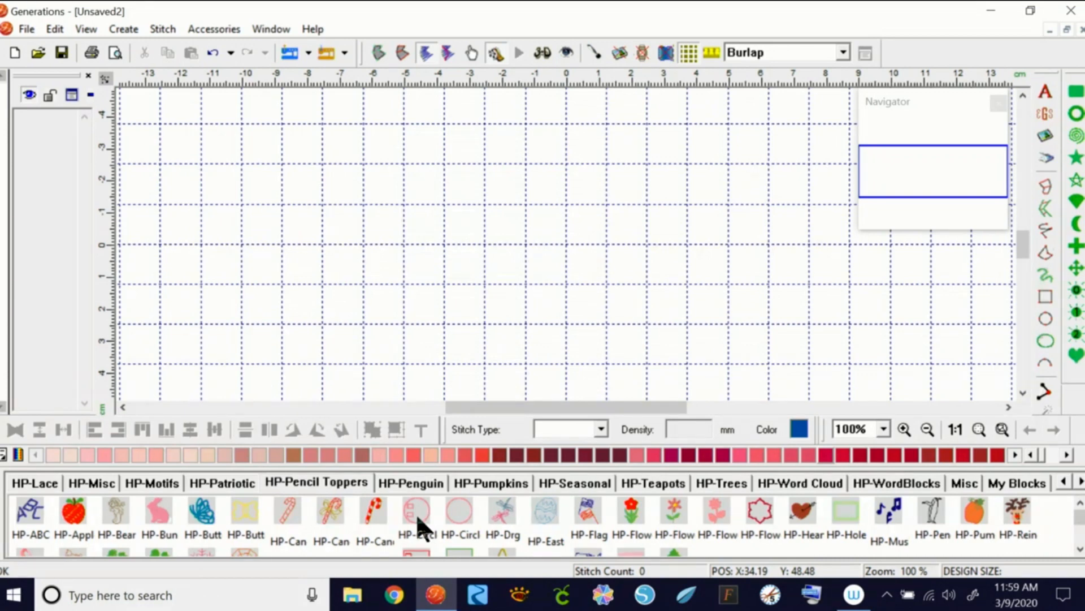
{"action": "left_click_drag", "start_coordinate": [418, 507], "coordinate": [509, 254]}
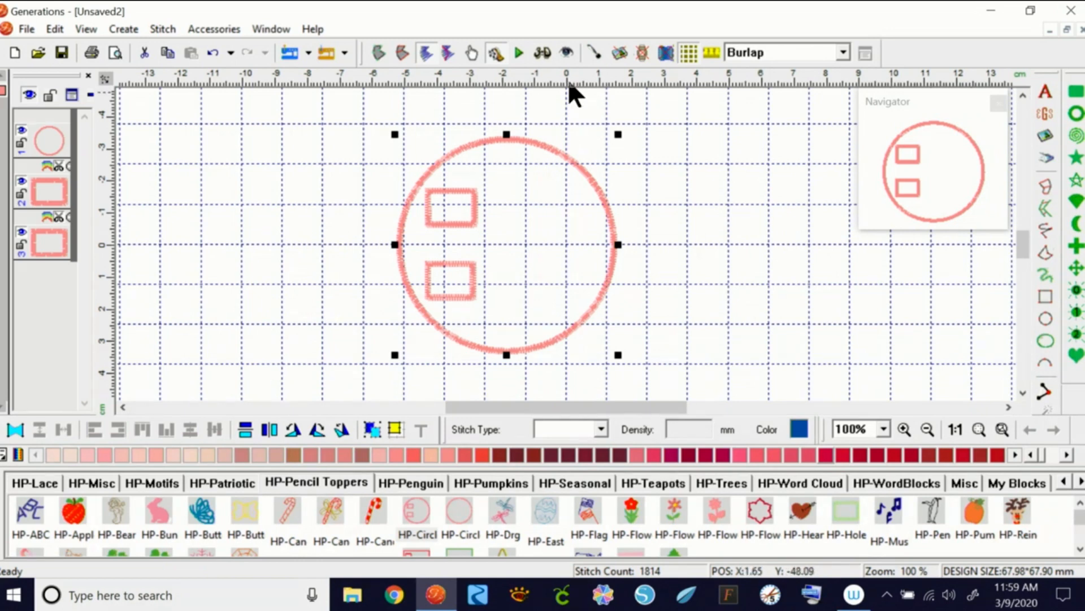
Turn on the 3D view and recolour the pencil topper's circle and both slots red
{"action": "left_click", "coordinate": [543, 53]}
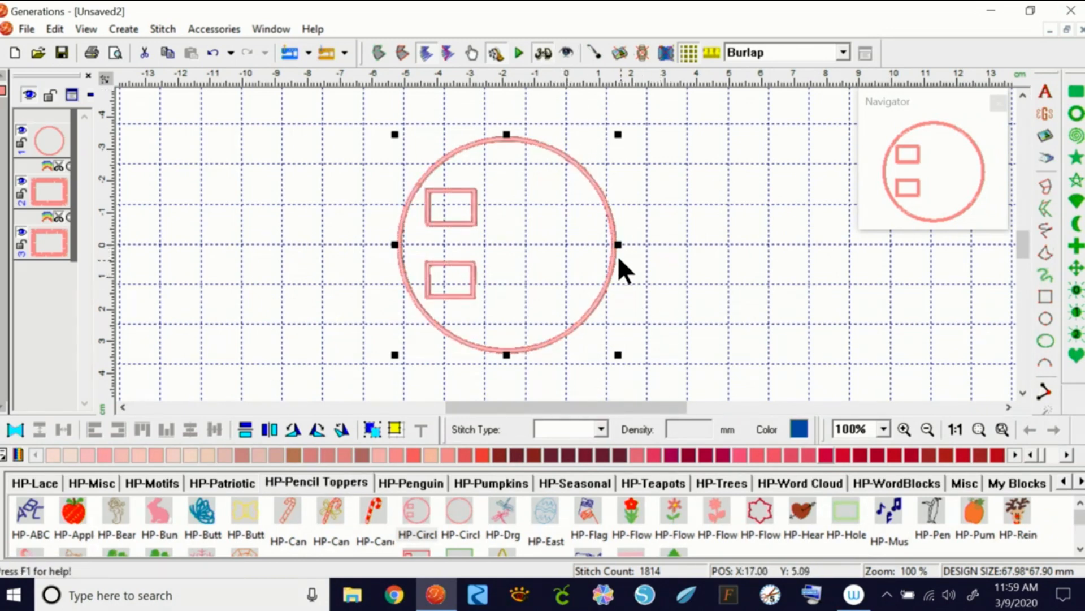
{"action": "mouse_move", "coordinate": [354, 119]}
{"action": "left_mouse_down"}
{"action": "mouse_move", "coordinate": [679, 347]}
{"action": "mouse_move", "coordinate": [671, 361]}
{"action": "left_mouse_up"}
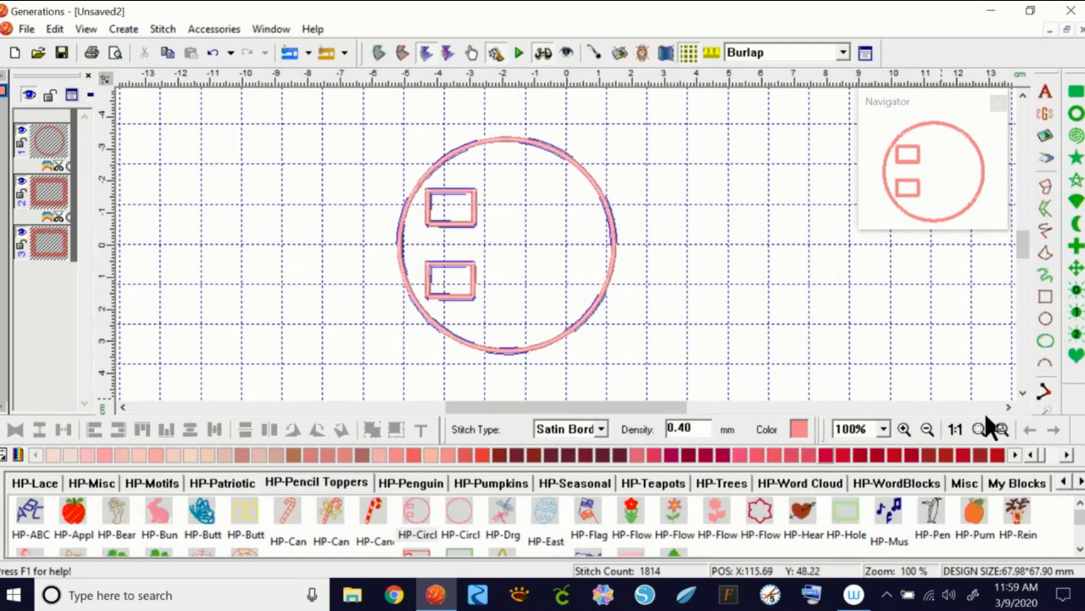
{"action": "left_click", "coordinate": [995, 454]}
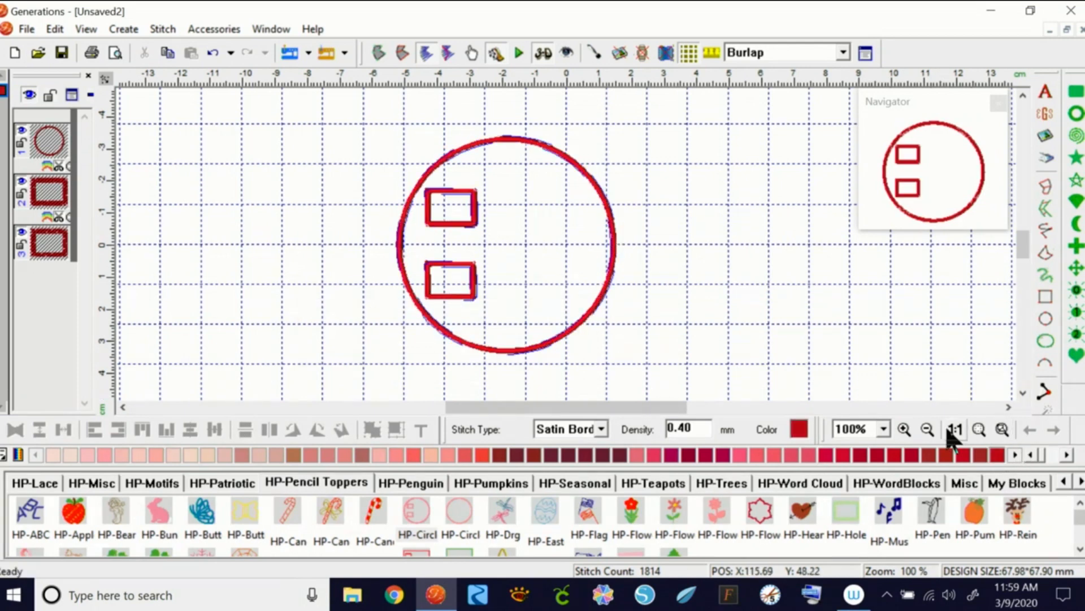
{"action": "left_click", "coordinate": [765, 270]}
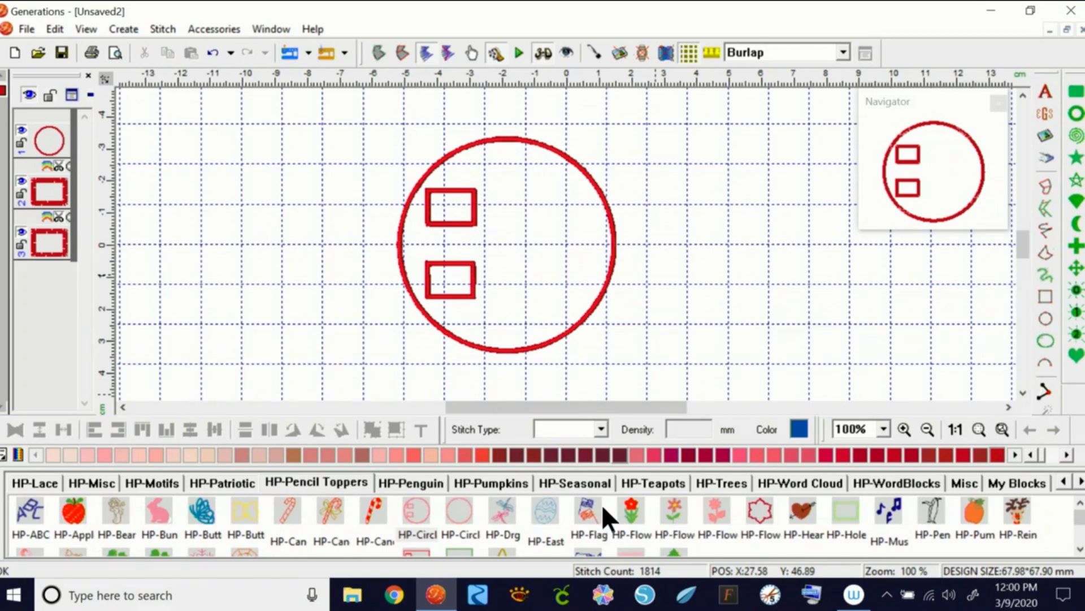
Insert the crossed-flags design from HP-Pencil Toppers inside the circle, beside the two slots
{"action": "left_click_drag", "start_coordinate": [590, 508], "coordinate": [551, 263]}
{"action": "left_click", "coordinate": [773, 347]}
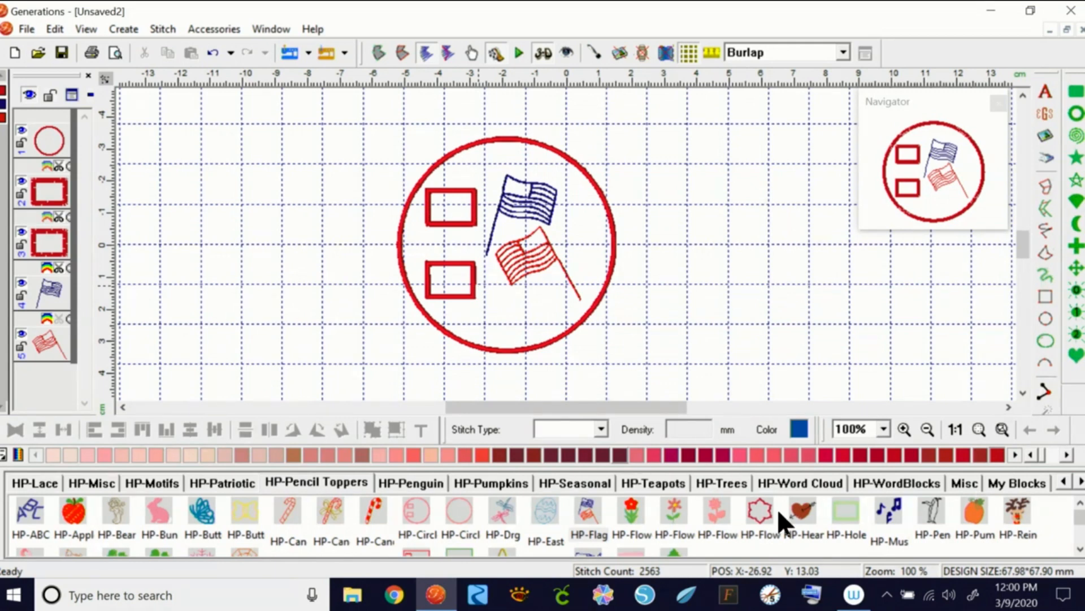
Delete the circular flag pencil topper, and also insert and delete the square pencil topper with two slots
{"action": "left_click_drag", "start_coordinate": [346, 124], "coordinate": [656, 356]}
{"action": "key", "text": "Delete"}
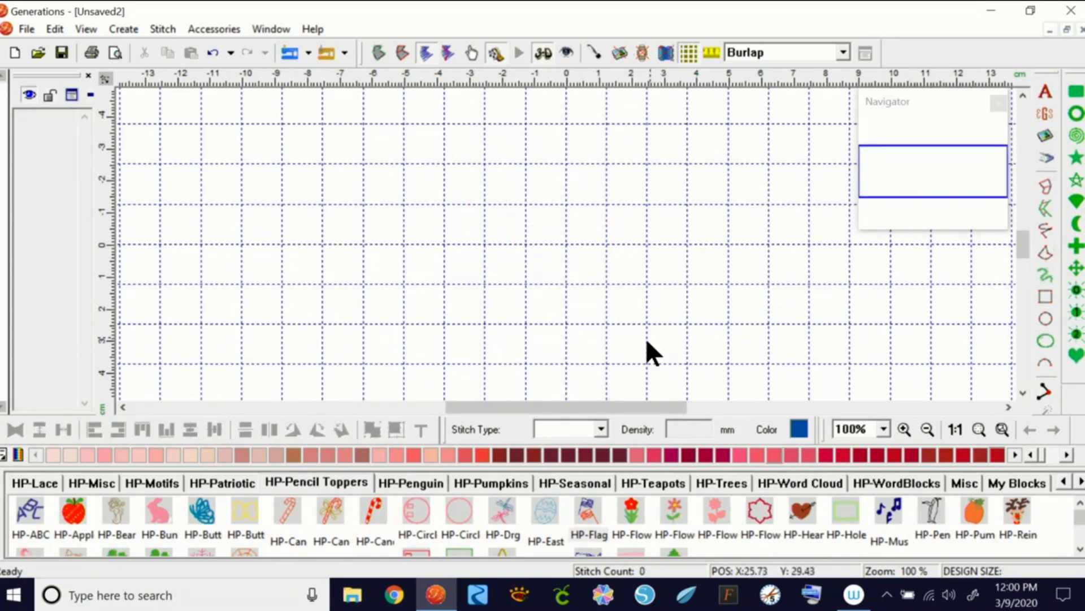
{"action": "key", "text": "ctrl+z"}
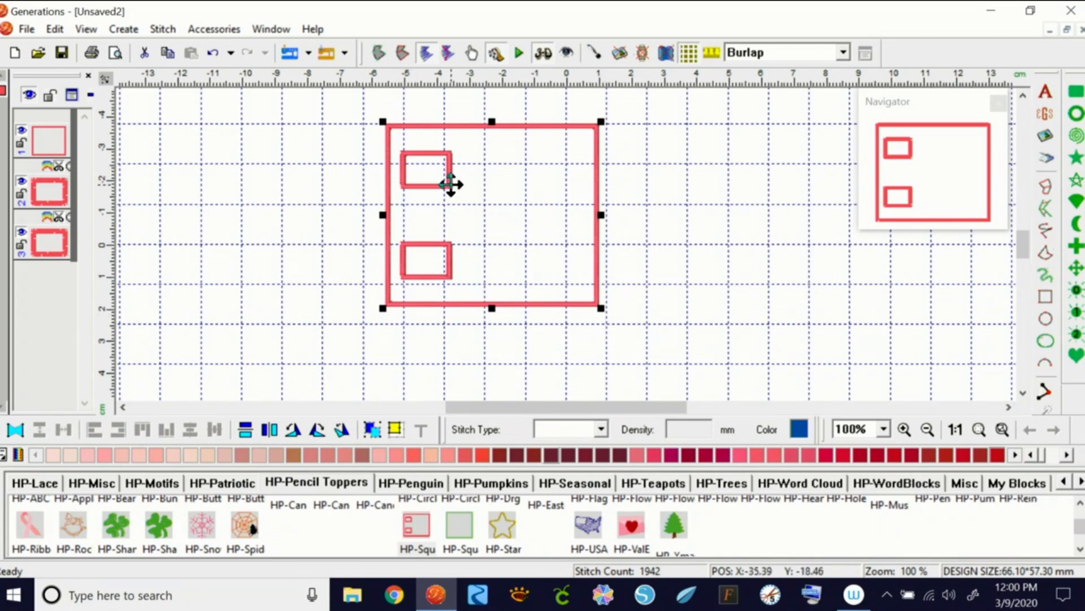
{"action": "key", "text": "Delete"}
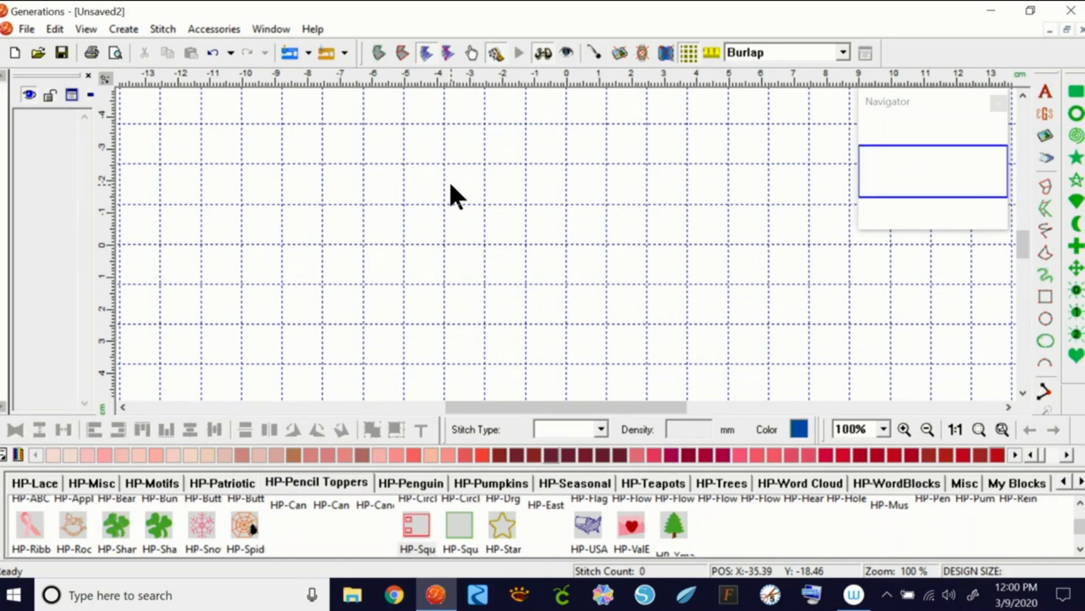
{"action": "left_click", "coordinate": [1080, 502]}
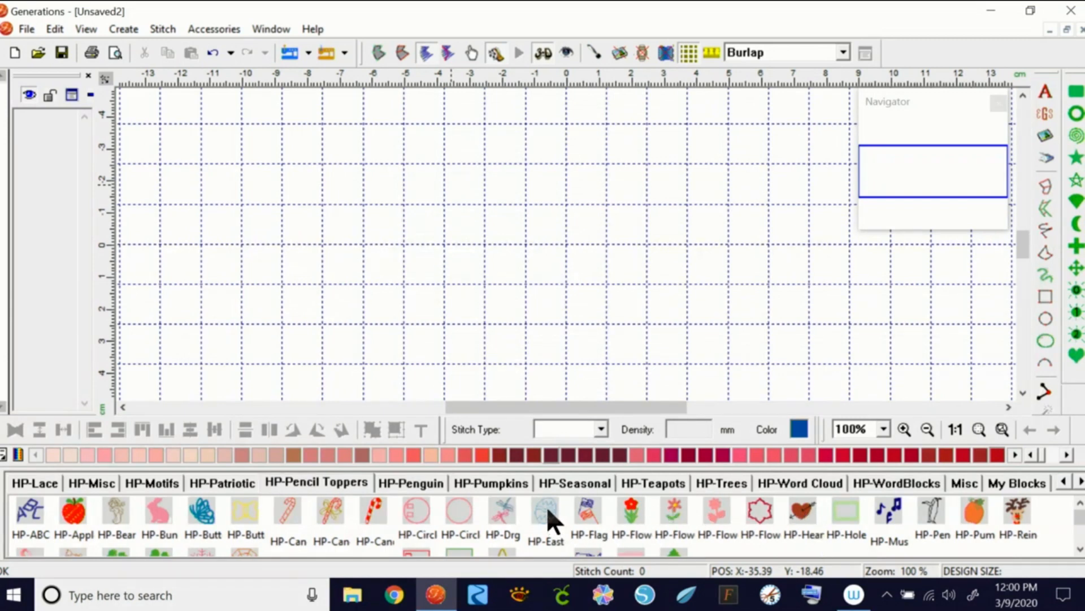
Open the HP-WordBlocks category and insert the purple Block-3 grid near the canvas centre
{"action": "left_click", "coordinate": [905, 481]}
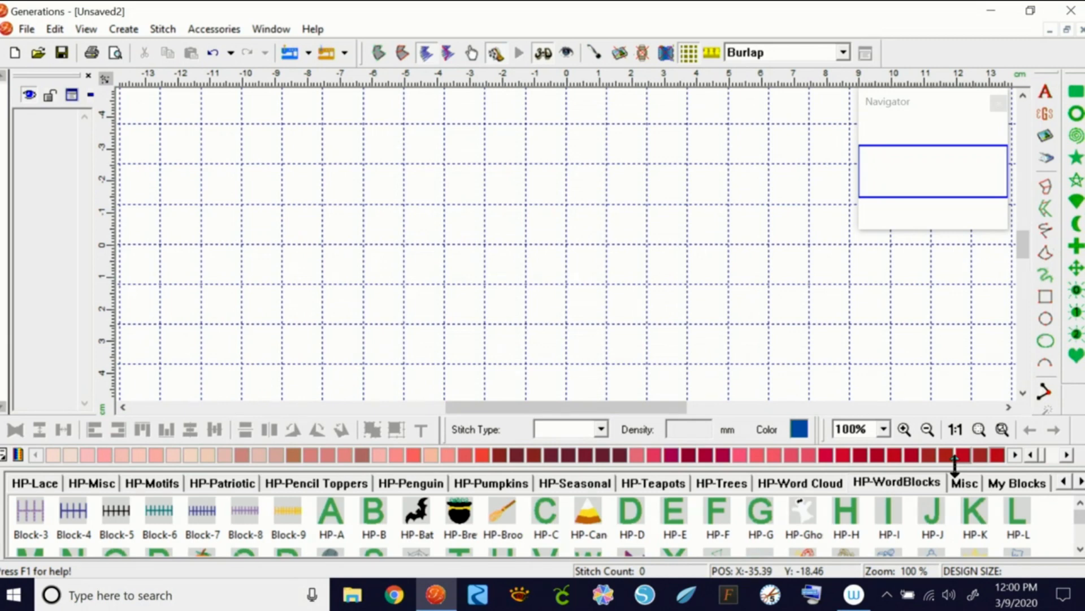
{"action": "left_click_drag", "start_coordinate": [29, 507], "coordinate": [426, 314]}
{"action": "left_click_drag", "start_coordinate": [544, 243], "coordinate": [547, 244]}
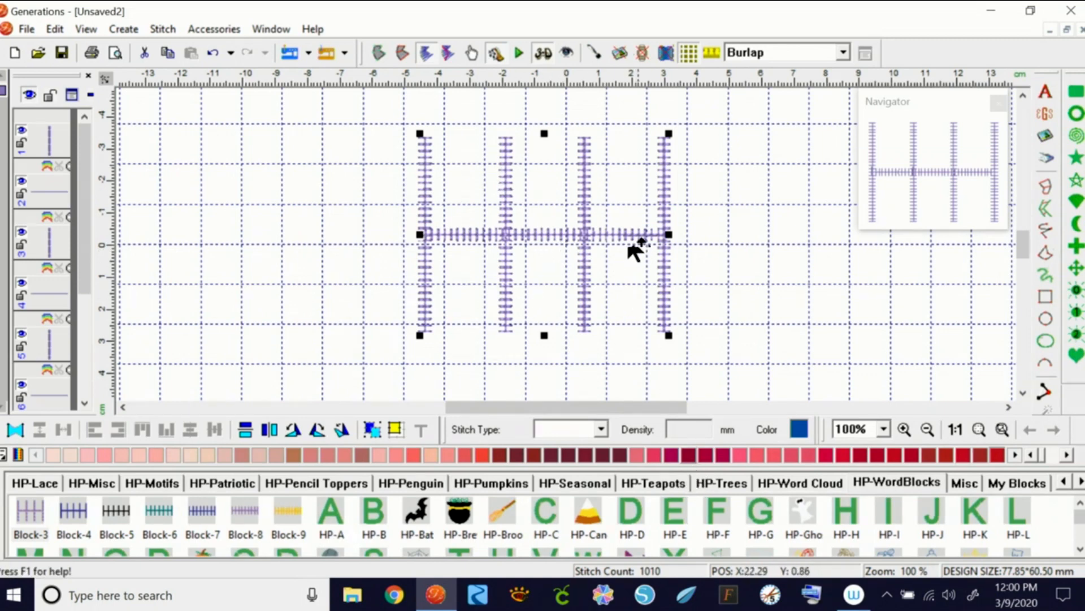
Insert the letter B in the grid's upper-left cell and a letter O in the lower-middle and upper-right cells
{"action": "left_click_drag", "start_coordinate": [373, 512], "coordinate": [501, 218]}
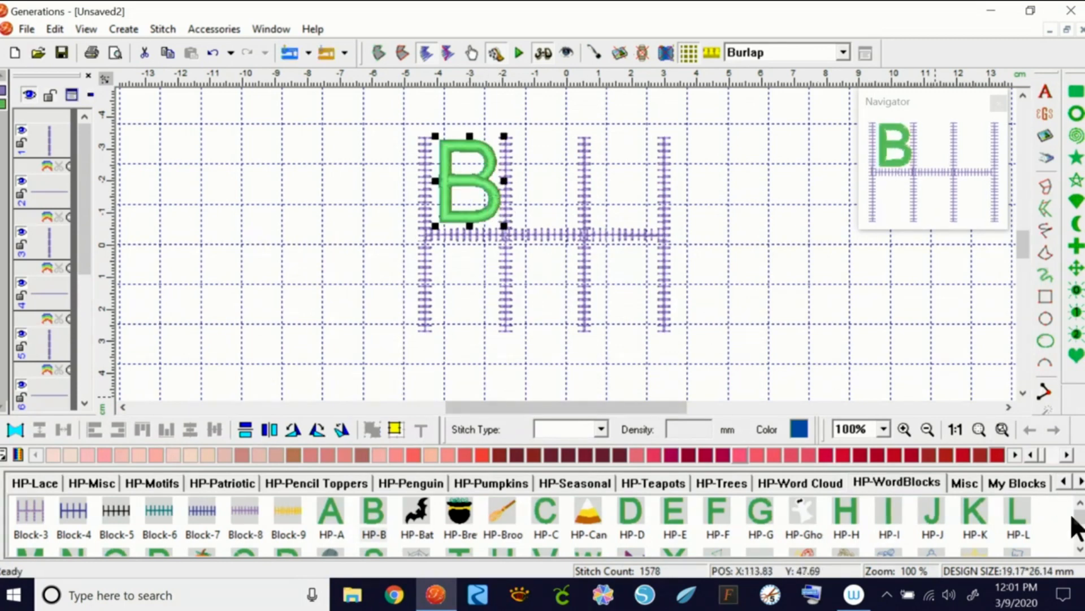
{"action": "scroll", "coordinate": [1077, 529], "scroll_direction": "down", "scroll_amount": 1}
{"action": "left_click_drag", "start_coordinate": [214, 477], "coordinate": [571, 310]}
{"action": "left_click_drag", "start_coordinate": [116, 548], "coordinate": [636, 188]}
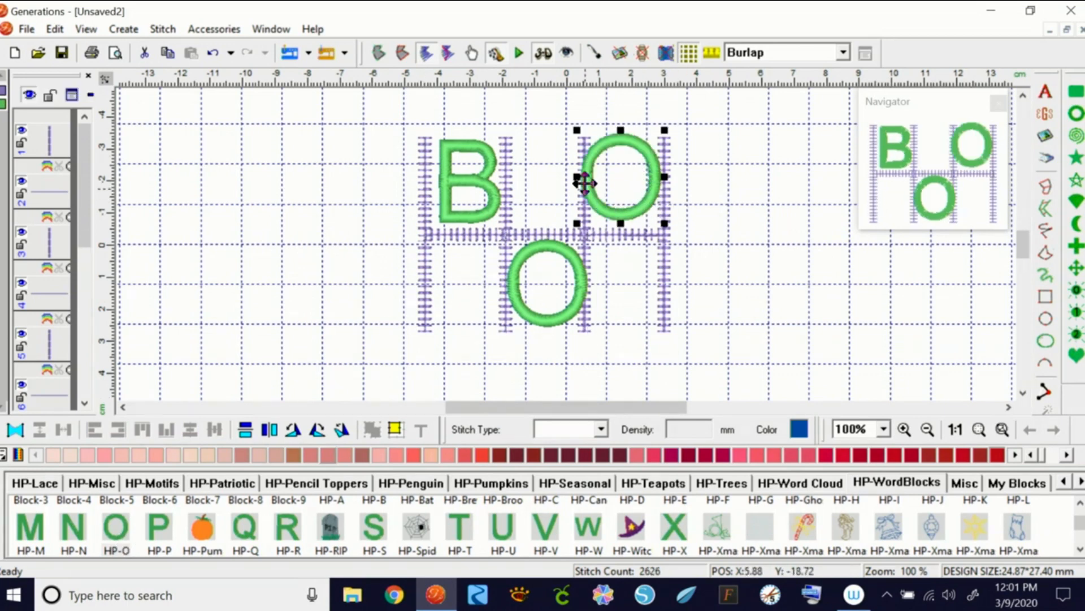
Select the B and both O letters together and scale them down slightly
{"action": "left_click", "coordinate": [494, 201], "text": "ctrl"}
{"action": "left_click", "coordinate": [573, 311], "text": "ctrl"}
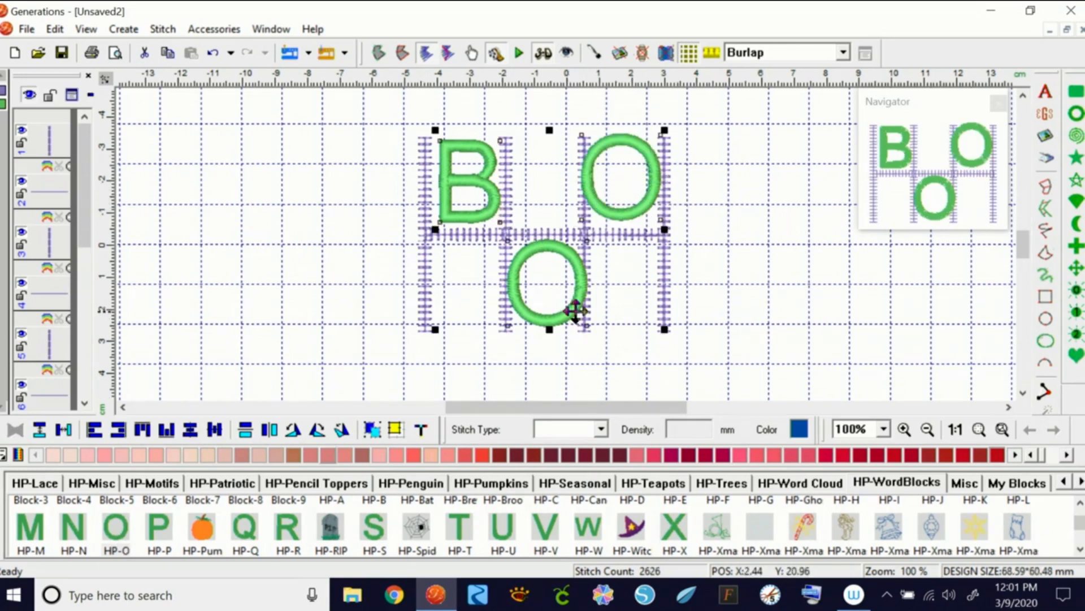
{"action": "left_click_drag", "start_coordinate": [665, 330], "coordinate": [655, 320]}
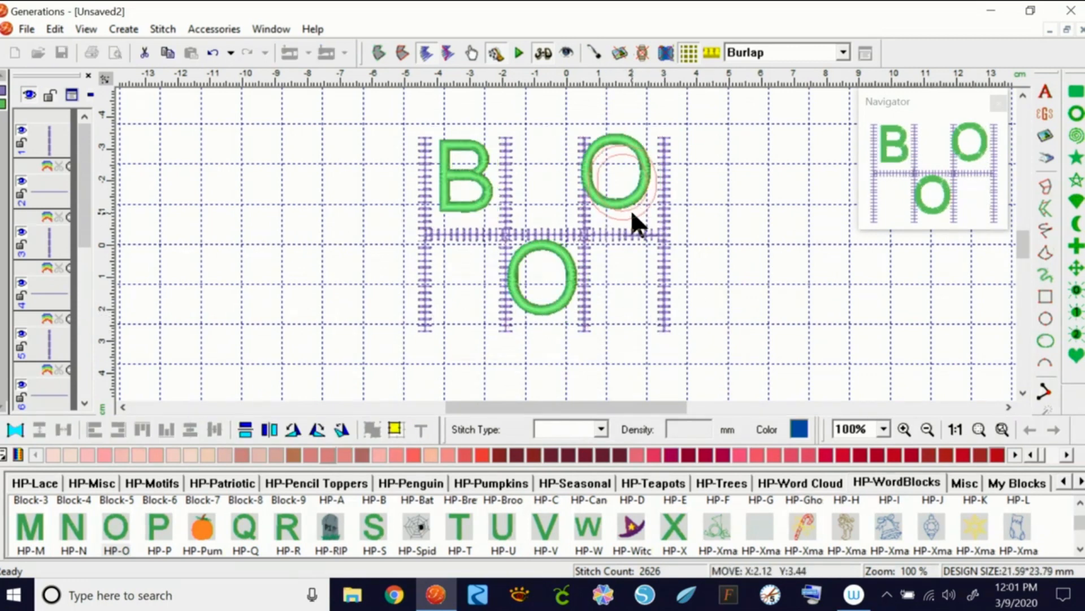
Shrink the two O letters a little more and centre all three letters within their grid cells
{"action": "left_click_drag", "start_coordinate": [631, 209], "coordinate": [655, 218]}
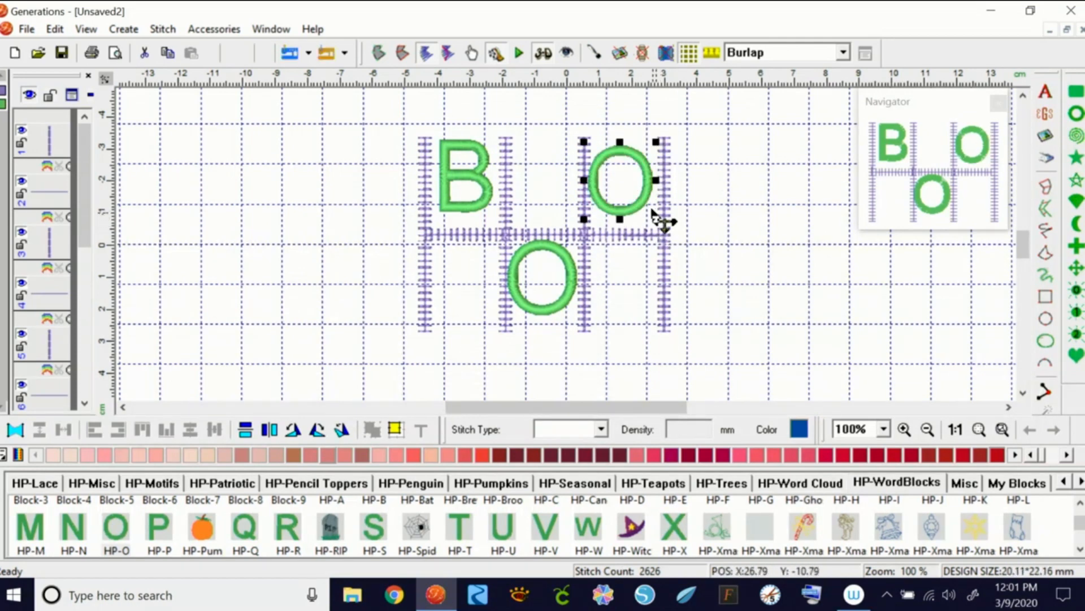
{"action": "left_click", "coordinate": [557, 306]}
{"action": "left_click_drag", "start_coordinate": [582, 318], "coordinate": [565, 303]}
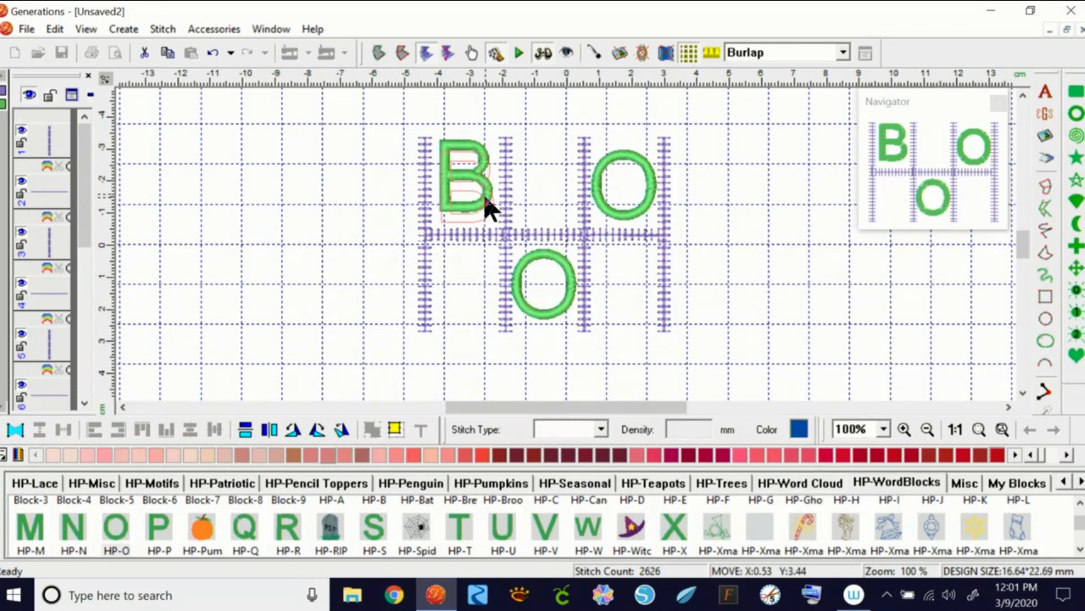
{"action": "left_click", "coordinate": [487, 191]}
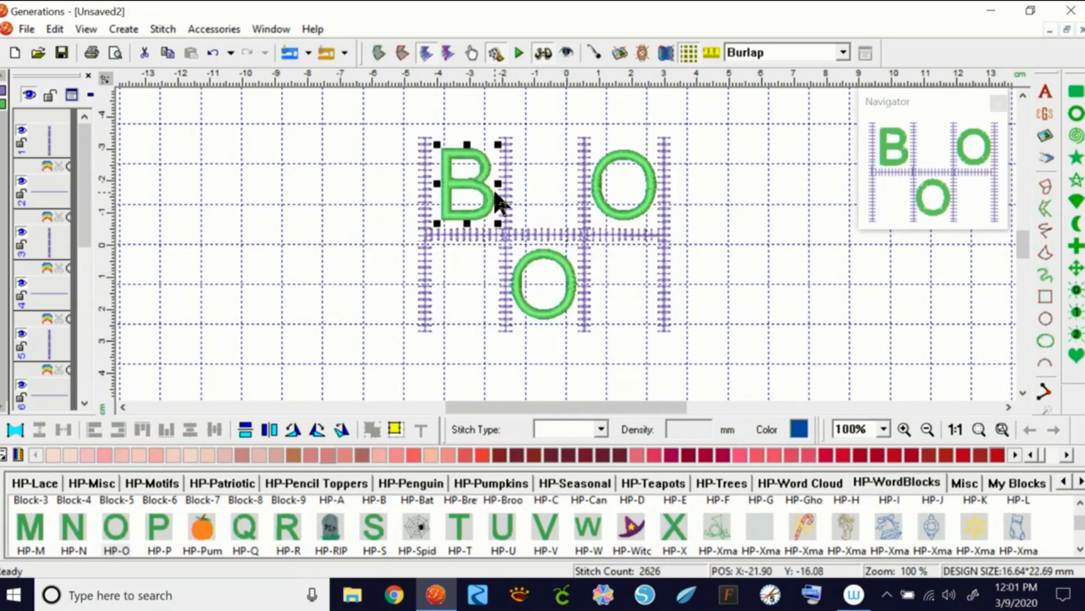
{"action": "left_click", "coordinate": [723, 283]}
Insert the candy corn in the upper-middle cell and the bat, shrunk to about 20 × 24 mm, in the lower-right cell
{"action": "scroll", "coordinate": [588, 518], "scroll_direction": "up", "scroll_amount": 1}
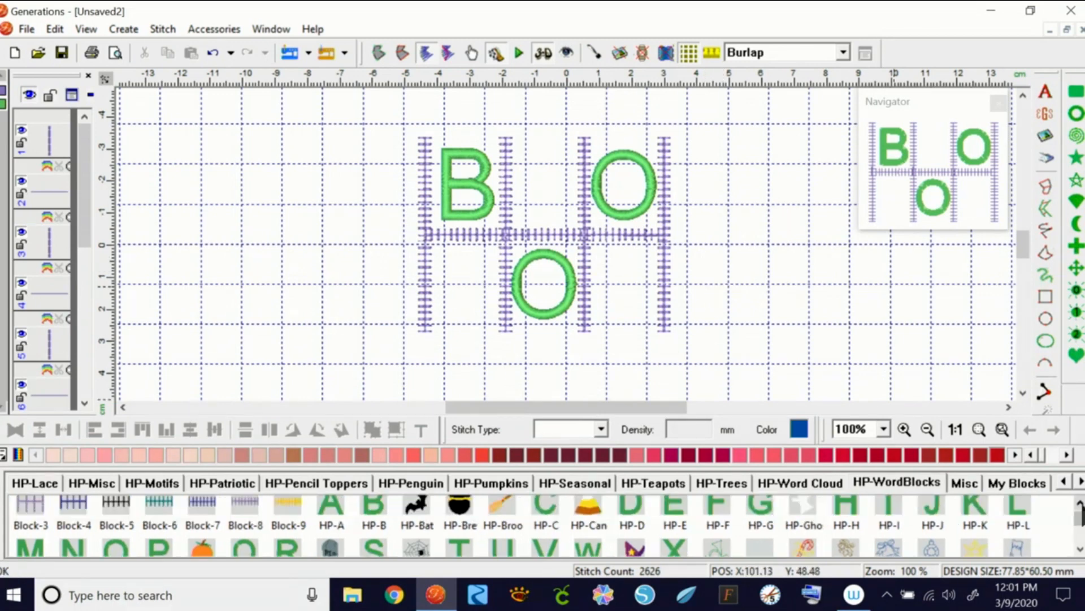
{"action": "left_click_drag", "start_coordinate": [590, 517], "coordinate": [562, 210]}
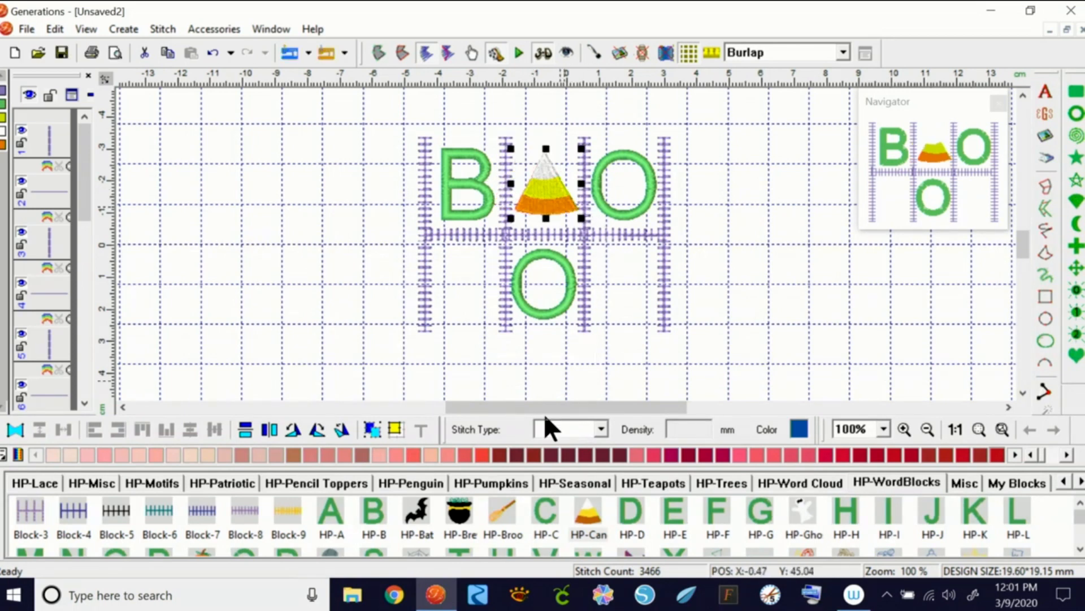
{"action": "left_click_drag", "start_coordinate": [626, 289], "coordinate": [626, 291]}
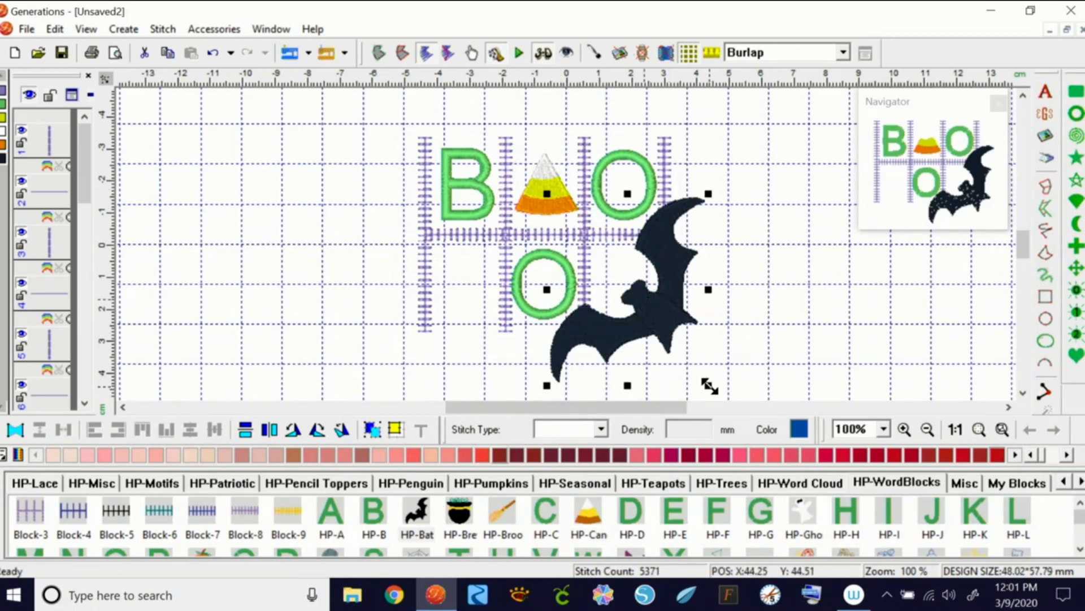
{"action": "left_click_drag", "start_coordinate": [709, 382], "coordinate": [647, 302]}
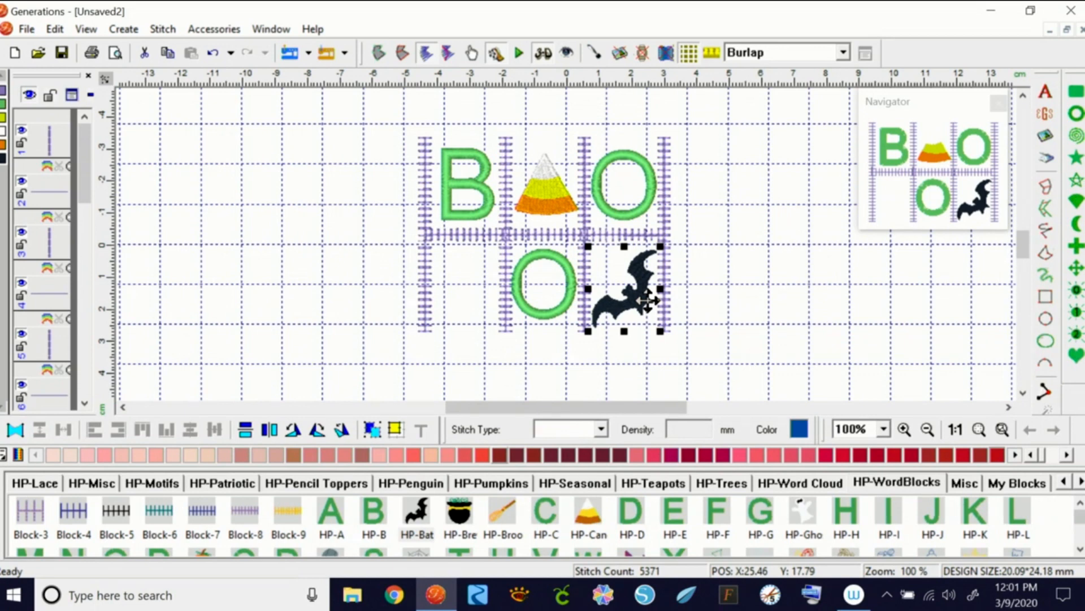
Insert the witch hat, shrunk to about 22 × 18 mm, and centre it in the grid's lower-left cell
{"action": "left_click_drag", "start_coordinate": [1078, 518], "coordinate": [1080, 531]}
{"action": "scroll", "coordinate": [1080, 534], "scroll_direction": "up", "scroll_amount": 1}
{"action": "left_click_drag", "start_coordinate": [631, 524], "coordinate": [480, 296]}
{"action": "left_click_drag", "start_coordinate": [522, 333], "coordinate": [500, 313]}
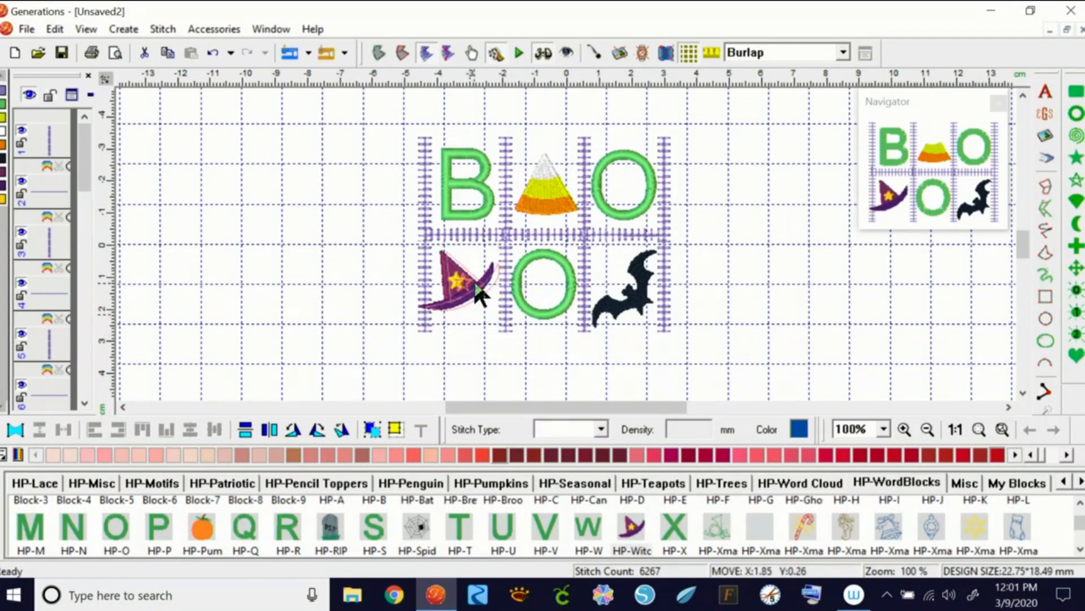
{"action": "left_click_drag", "start_coordinate": [506, 312], "coordinate": [475, 293]}
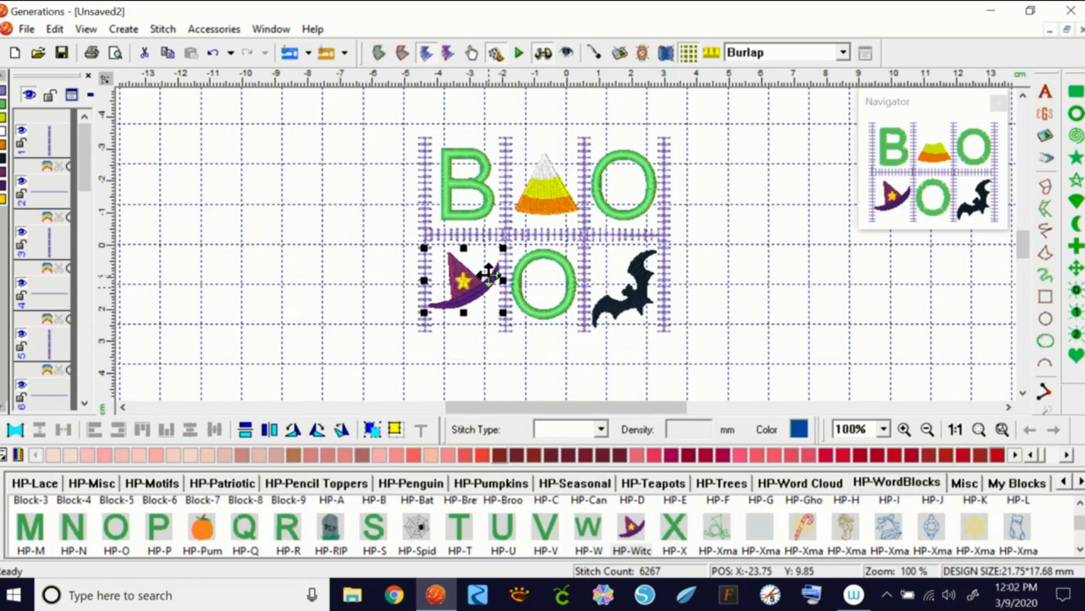
{"action": "left_click", "coordinate": [368, 140]}
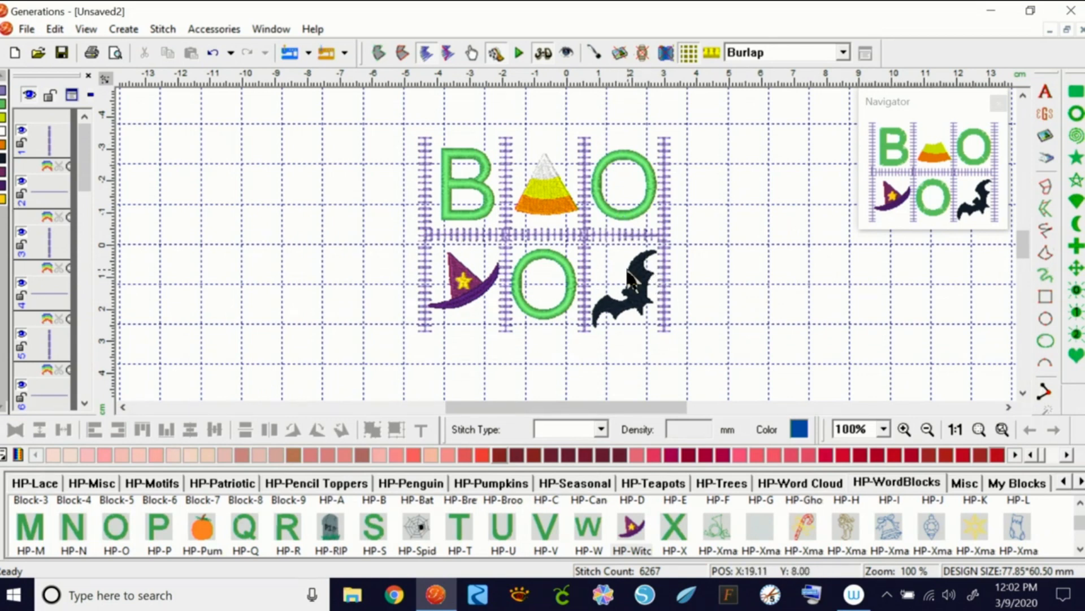
Close the word block design without saving it and create a new blank design
{"action": "left_click", "coordinate": [1081, 30]}
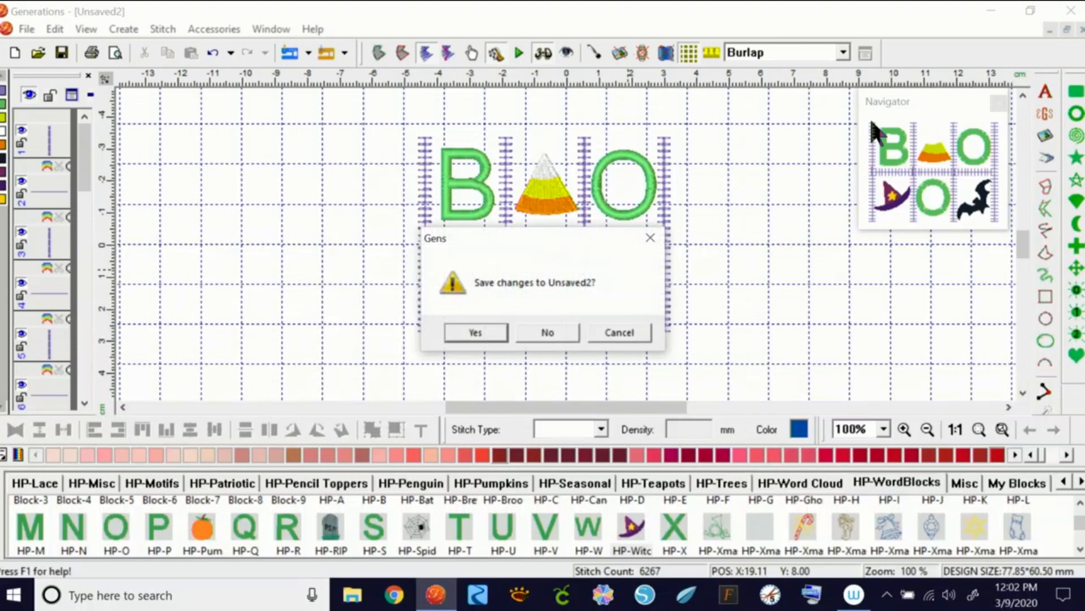
{"action": "left_click", "coordinate": [537, 333]}
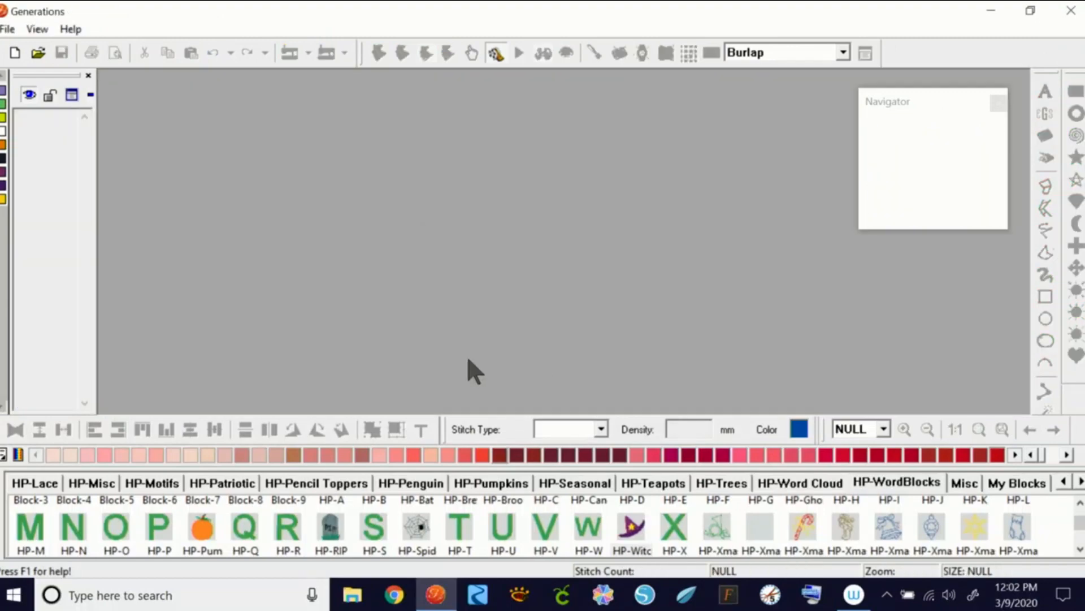
{"action": "left_click", "coordinate": [15, 52]}
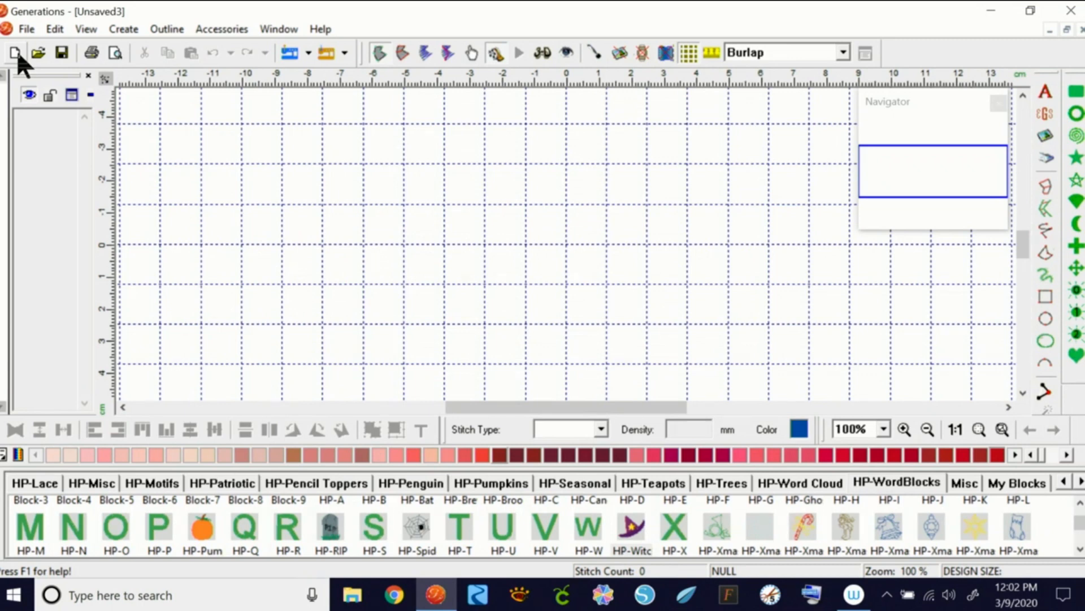
{"action": "left_click", "coordinate": [1077, 161]}
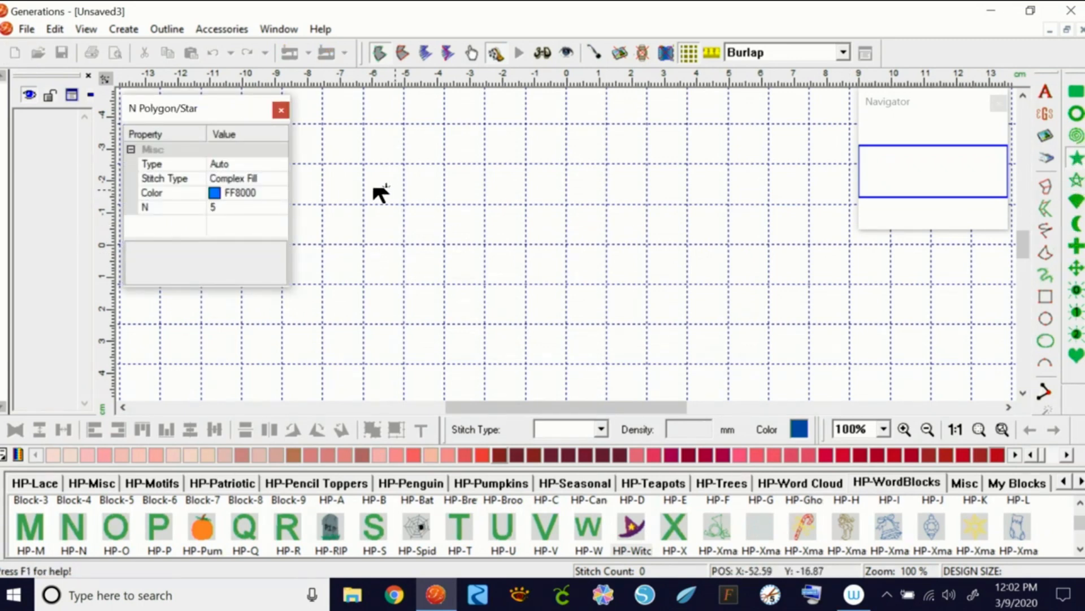
{"action": "left_click_drag", "start_coordinate": [410, 133], "coordinate": [634, 343]}
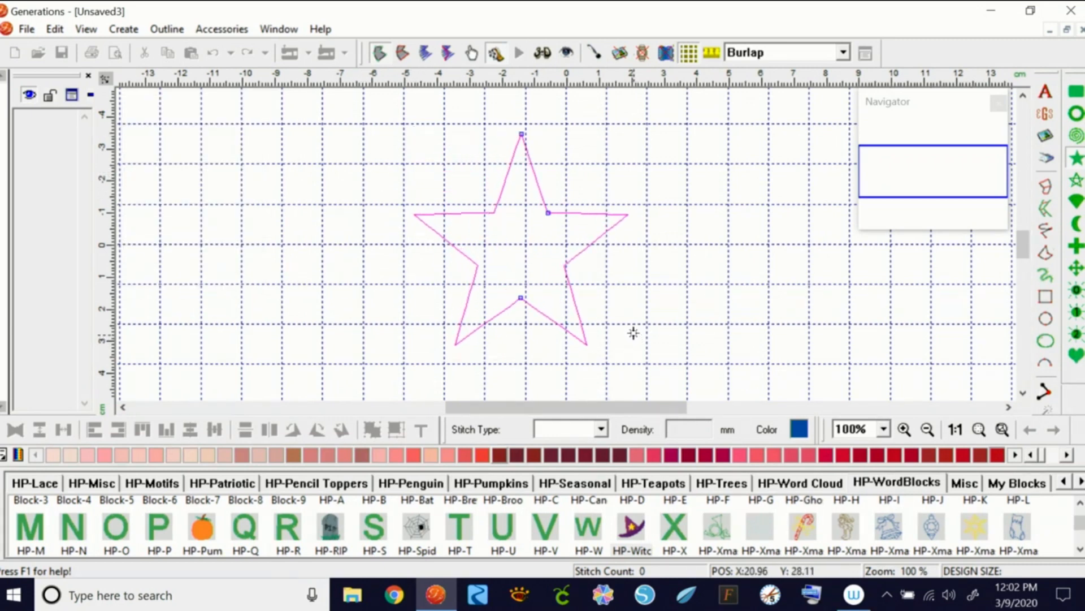
{"action": "left_click", "coordinate": [547, 212]}
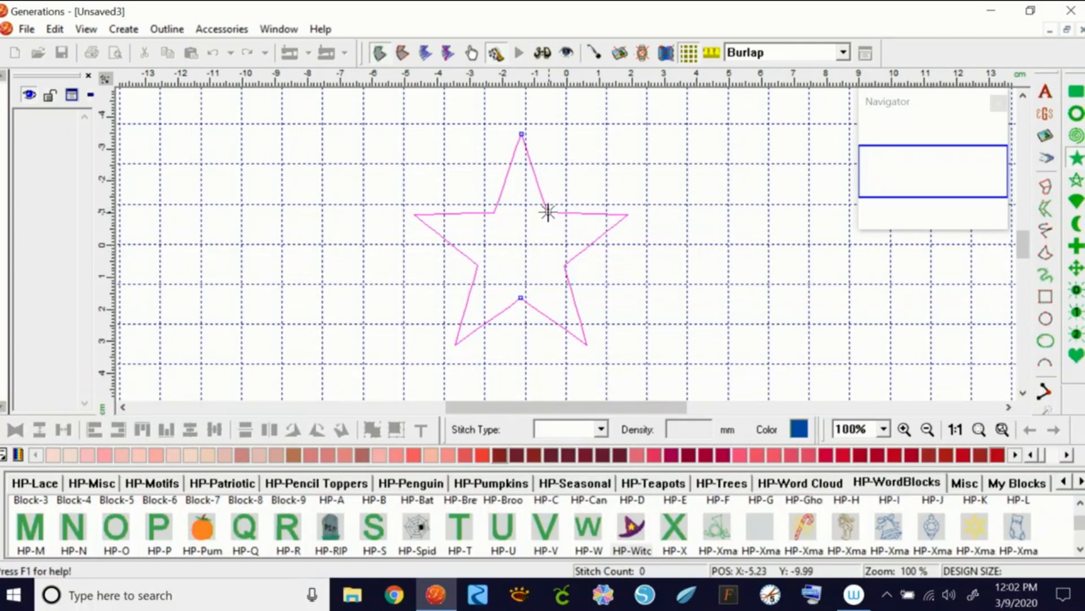
{"action": "key", "text": "Escape"}
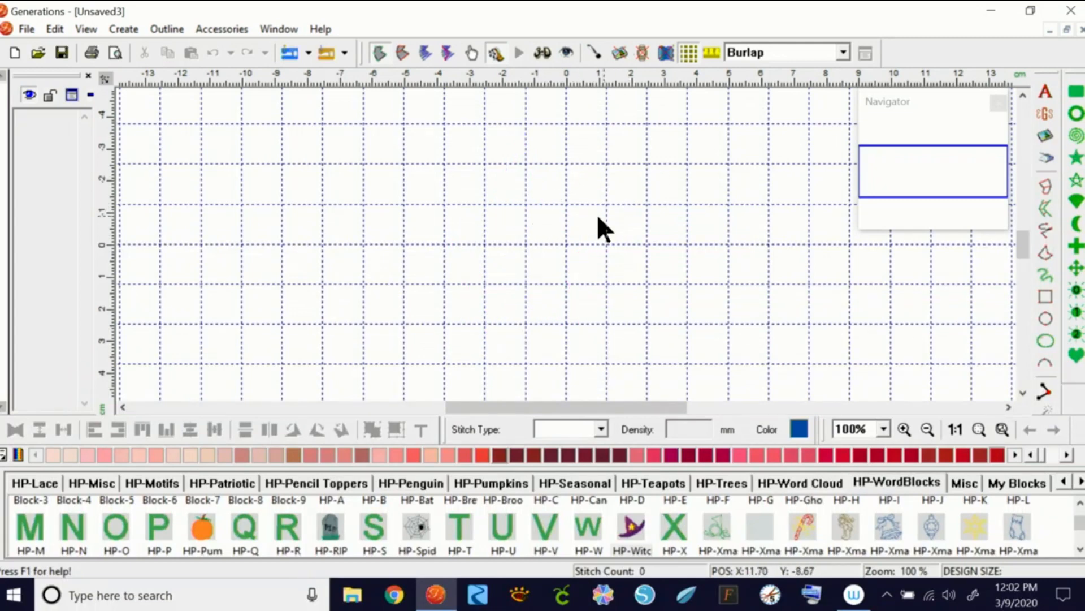
Draw a five-pointed star near the canvas centre and try flattening its inner corners into a pentagon before restoring the star shape
{"action": "left_click", "coordinate": [1076, 157]}
{"action": "left_click_drag", "start_coordinate": [407, 164], "coordinate": [699, 349]}
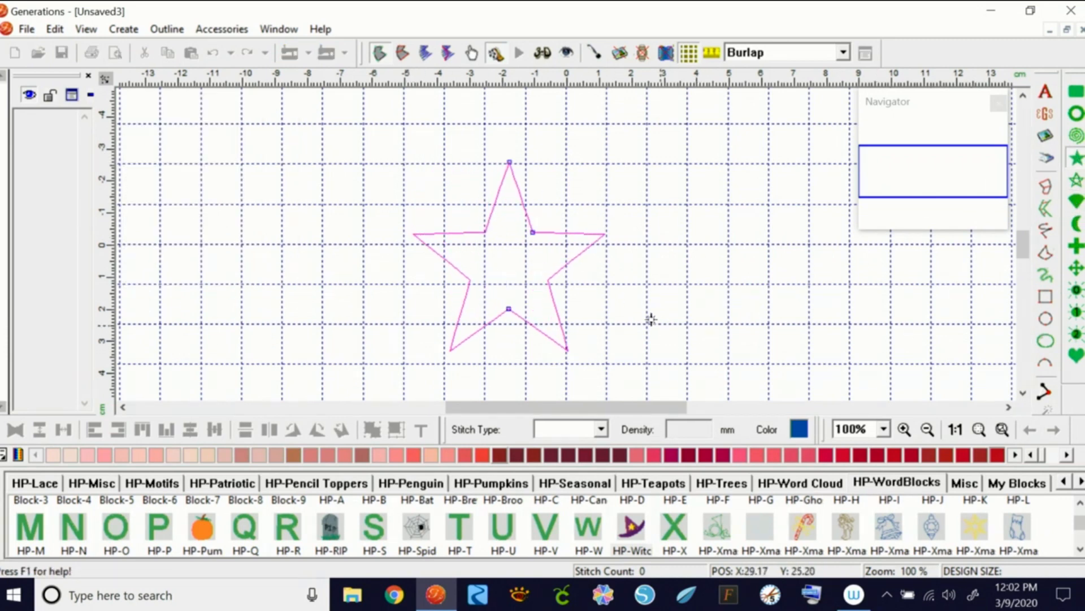
{"action": "left_click_drag", "start_coordinate": [508, 308], "coordinate": [508, 351]}
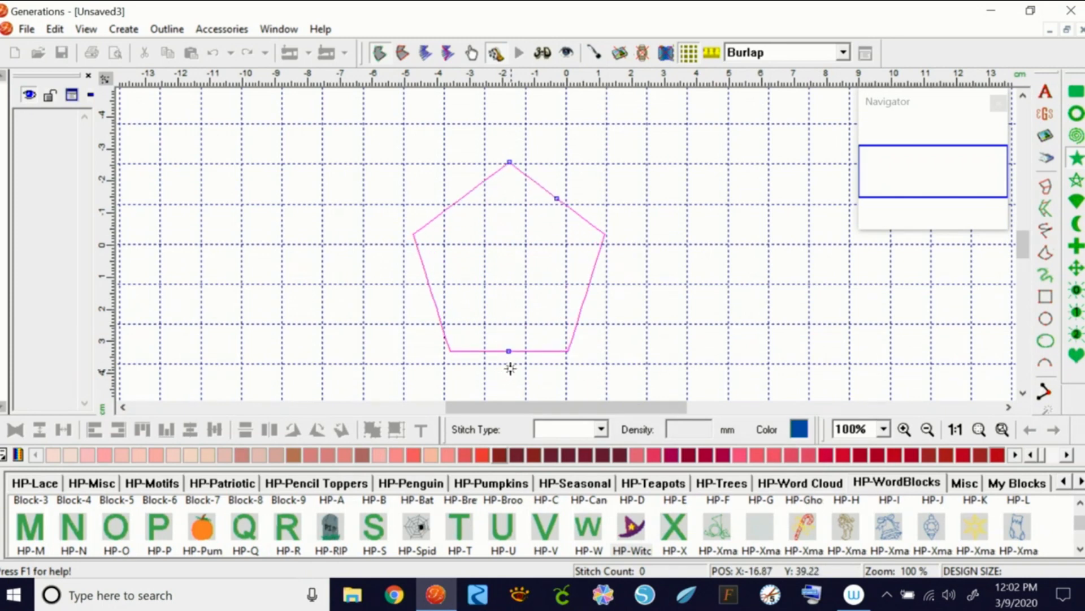
{"action": "left_click_drag", "start_coordinate": [509, 351], "coordinate": [509, 307]}
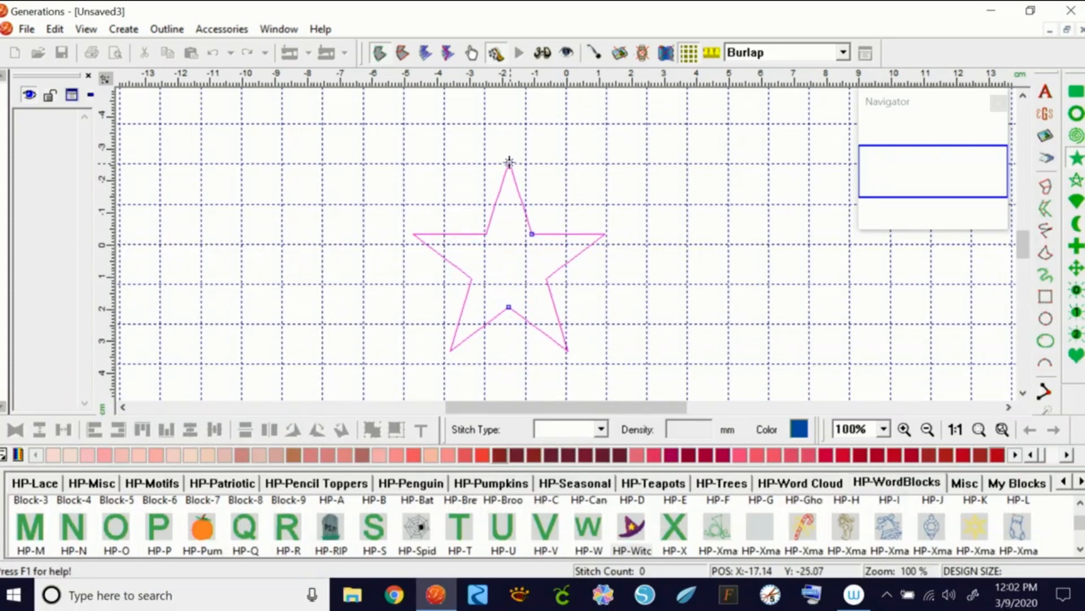
Round the star's tips very slightly and generate it as a blue Complex Fill about 58 × 57 mm
{"action": "mouse_move", "coordinate": [509, 162]}
{"action": "left_mouse_down"}
{"action": "mouse_move", "coordinate": [511, 221]}
{"action": "mouse_move", "coordinate": [512, 171]}
{"action": "left_mouse_up"}
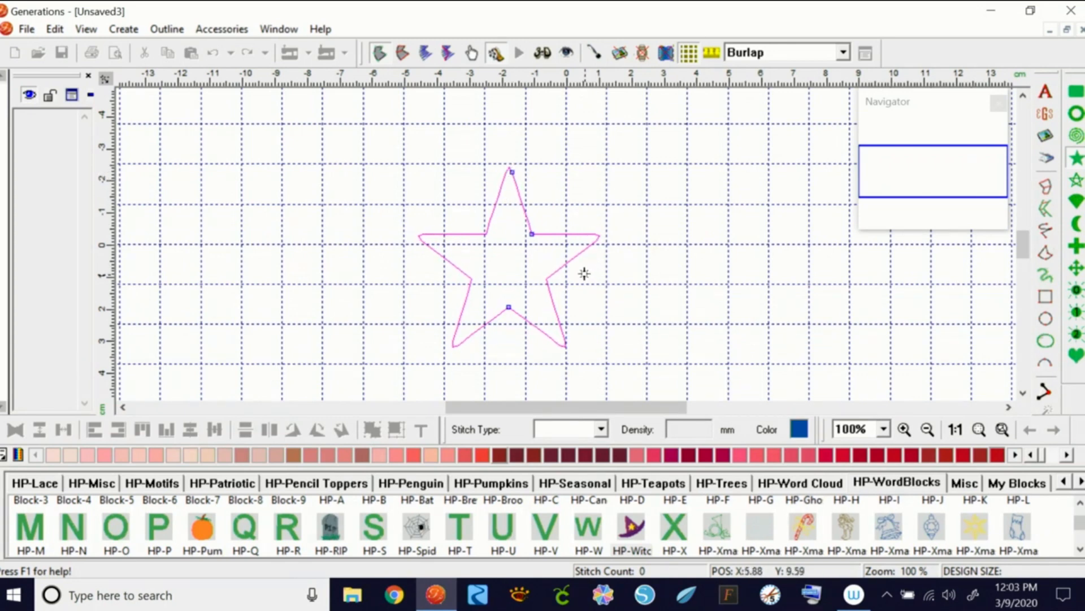
{"action": "left_click_drag", "start_coordinate": [511, 170], "coordinate": [510, 166]}
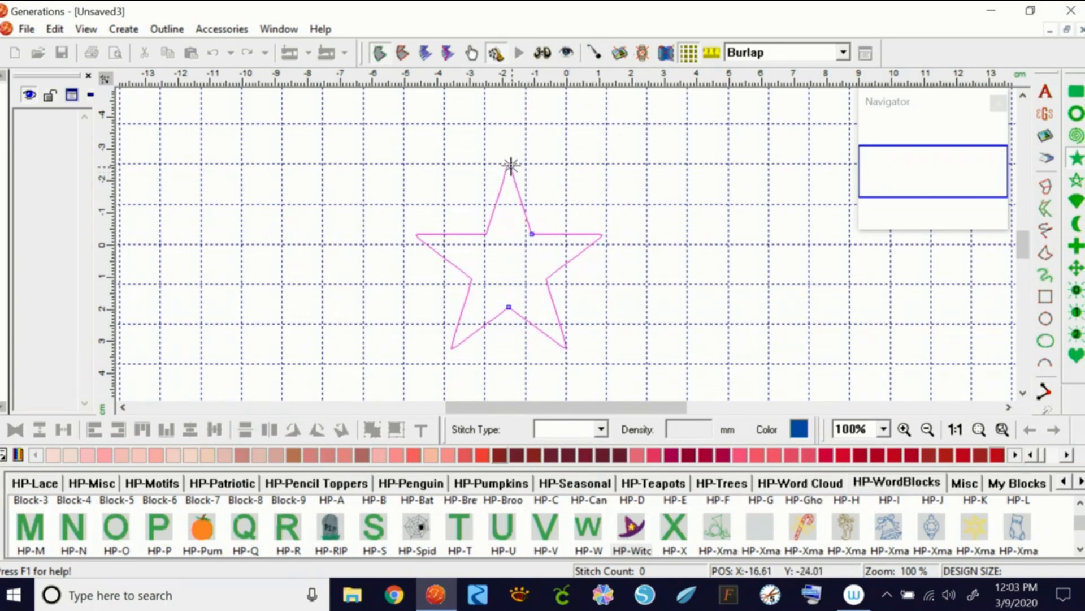
{"action": "right_click", "coordinate": [526, 210]}
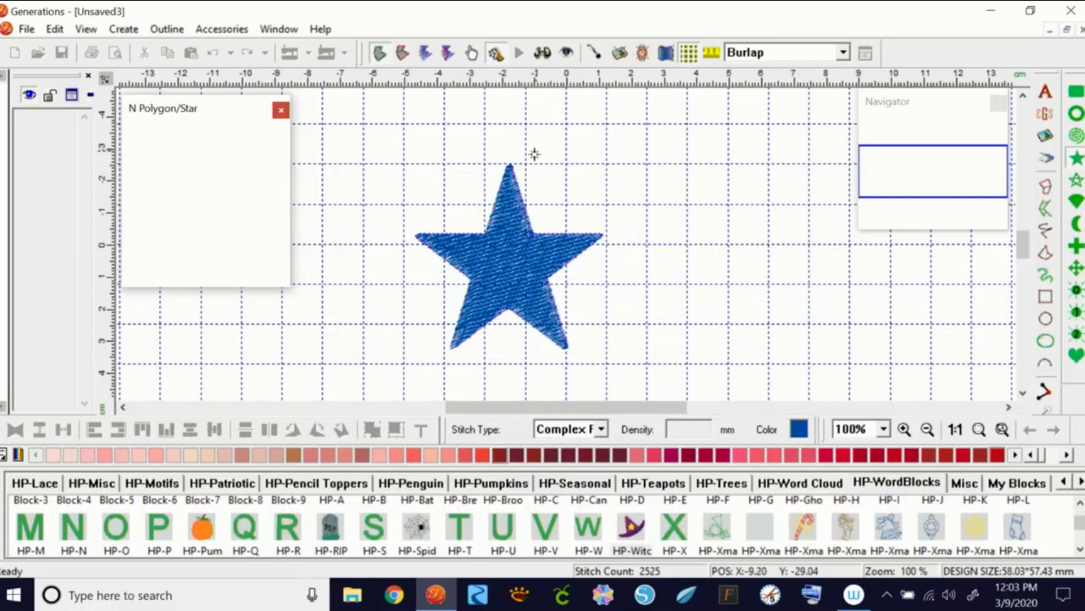
{"action": "left_click", "coordinate": [543, 54]}
{"action": "left_click", "coordinate": [677, 266]}
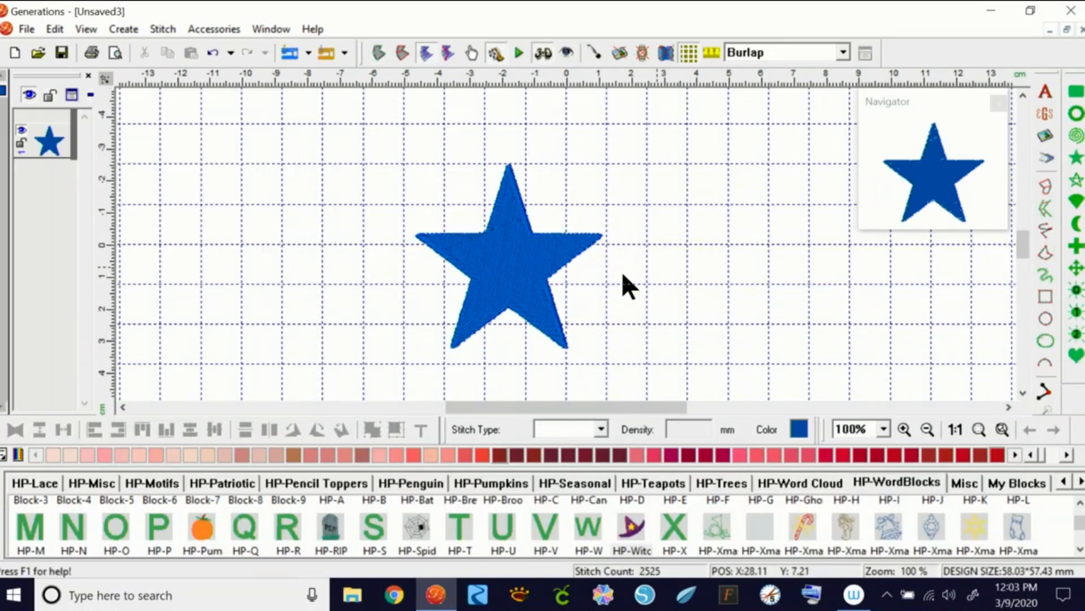
Select the whole star and move it slightly up and to the right, closer to the canvas centre
{"action": "left_click", "coordinate": [547, 272]}
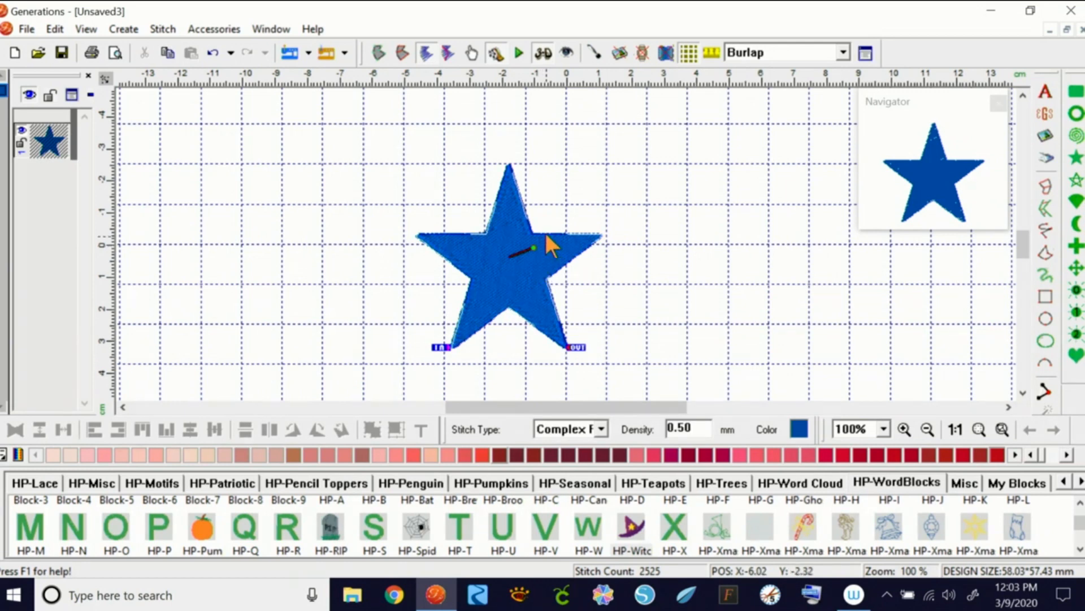
{"action": "left_click", "coordinate": [557, 266]}
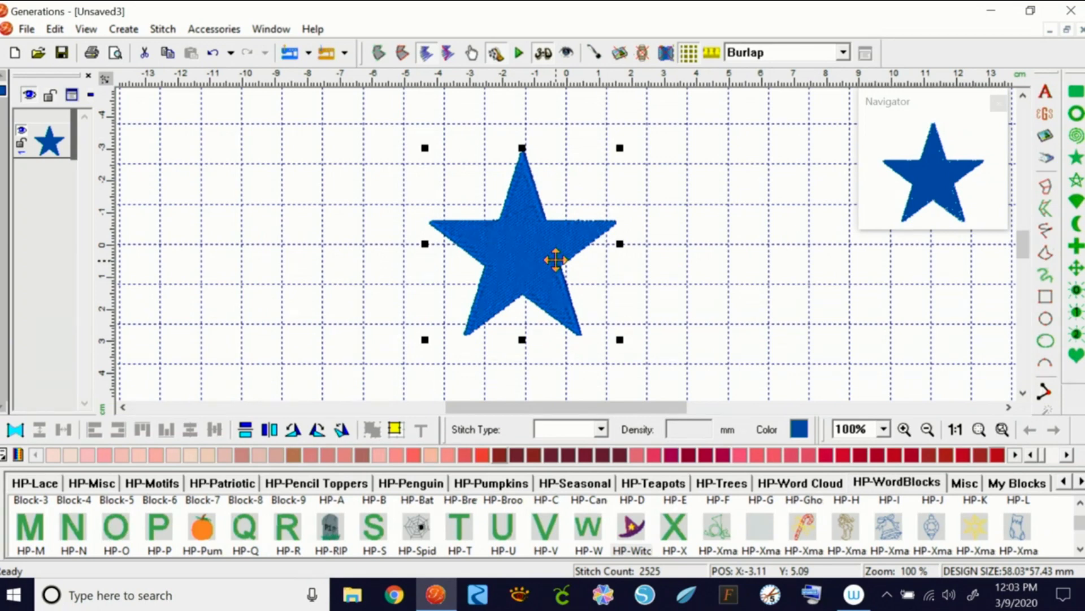
{"action": "left_click", "coordinate": [685, 217]}
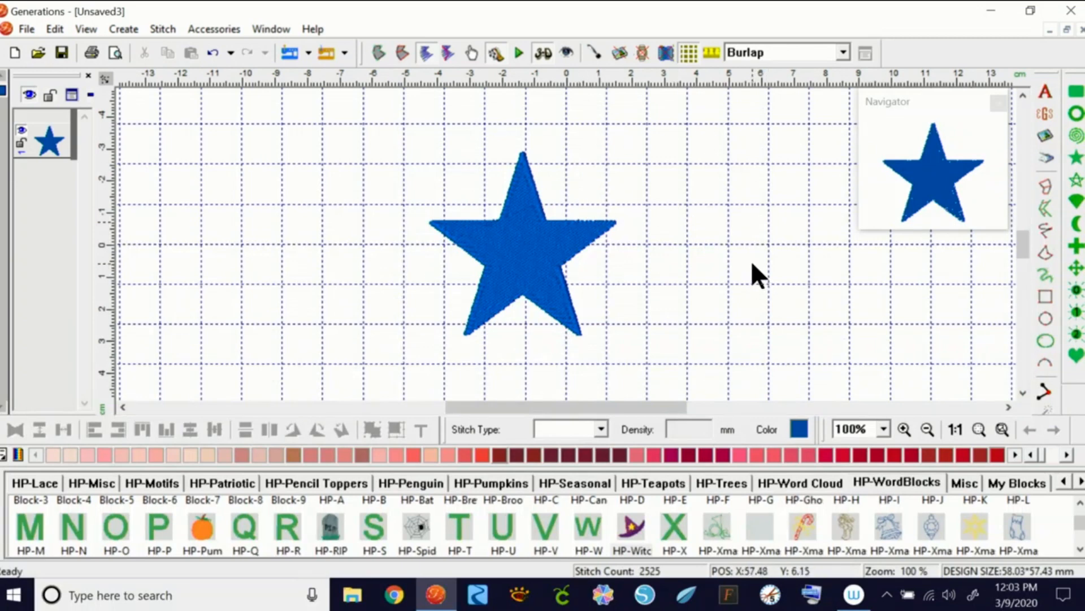
Save the selected star as a building block named HP-Star1 in the HP-Patriotic category
{"action": "left_click", "coordinate": [536, 261]}
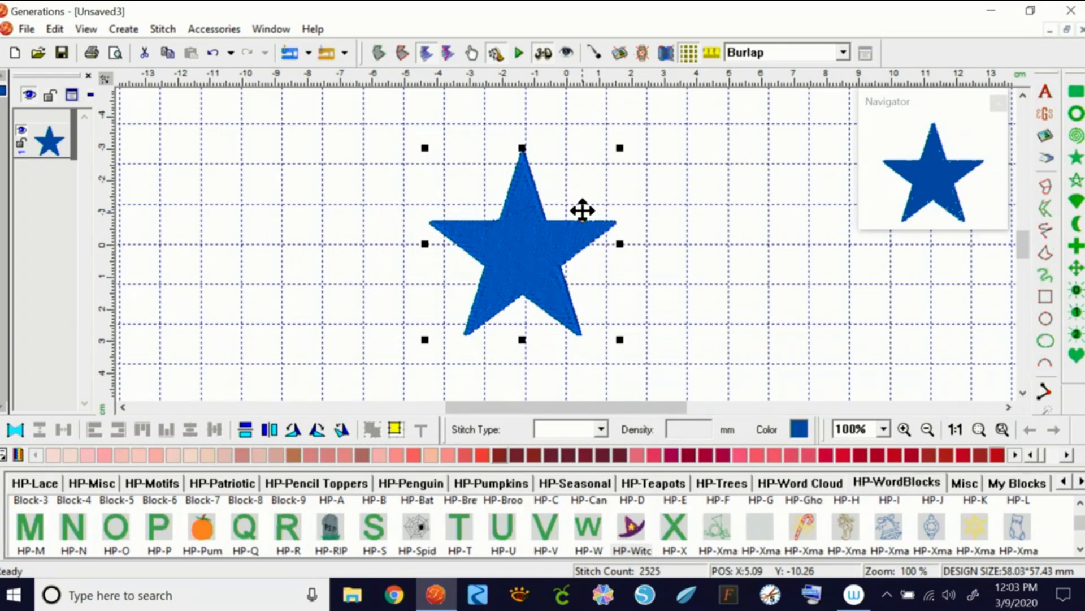
{"action": "left_click", "coordinate": [213, 32]}
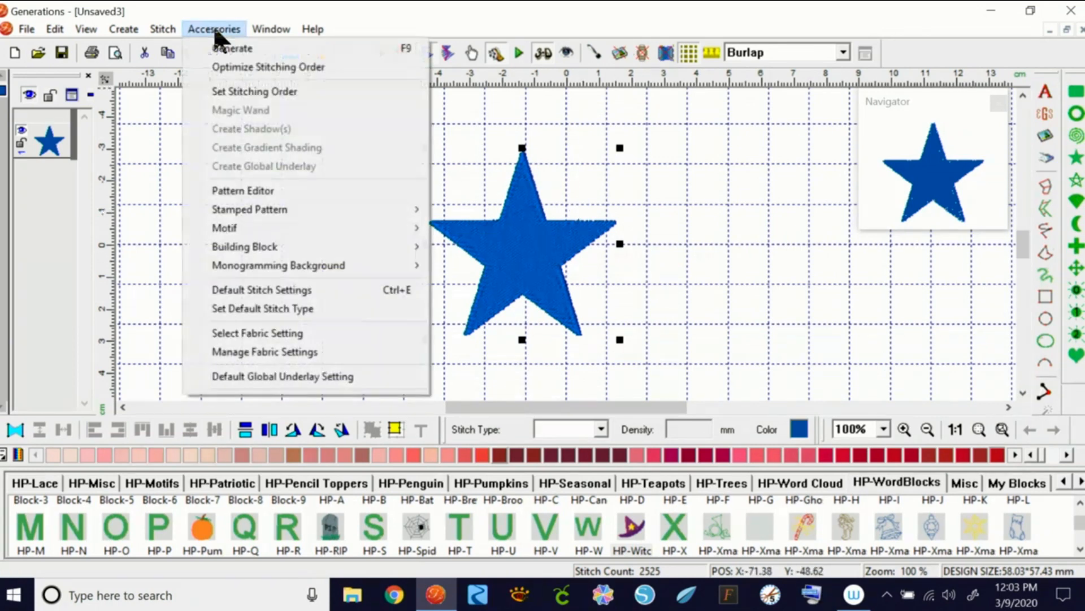
{"action": "mouse_move", "coordinate": [235, 256]}
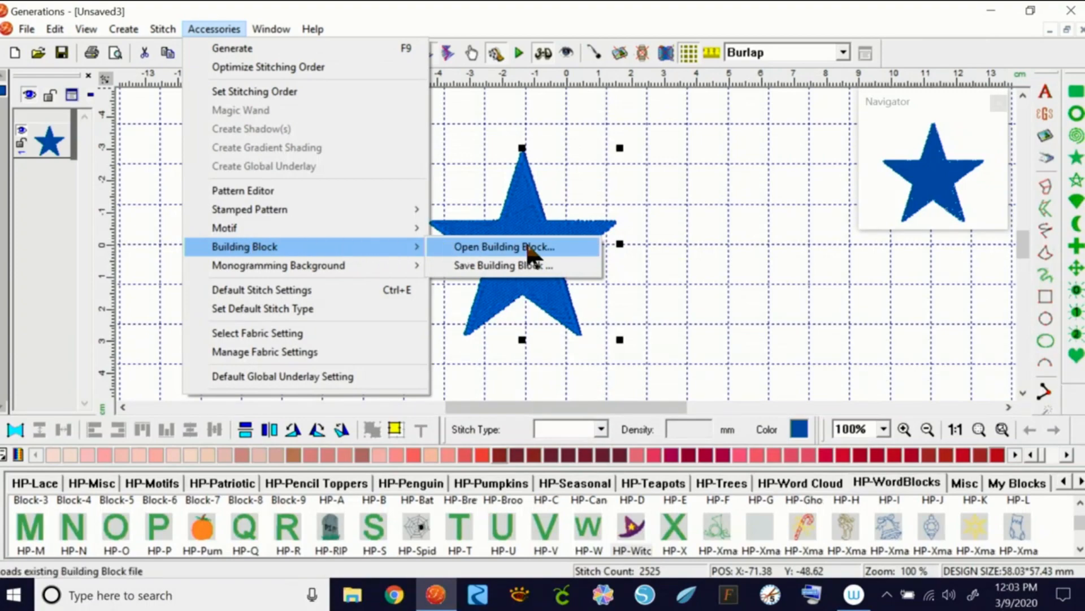
{"action": "left_click", "coordinate": [540, 274]}
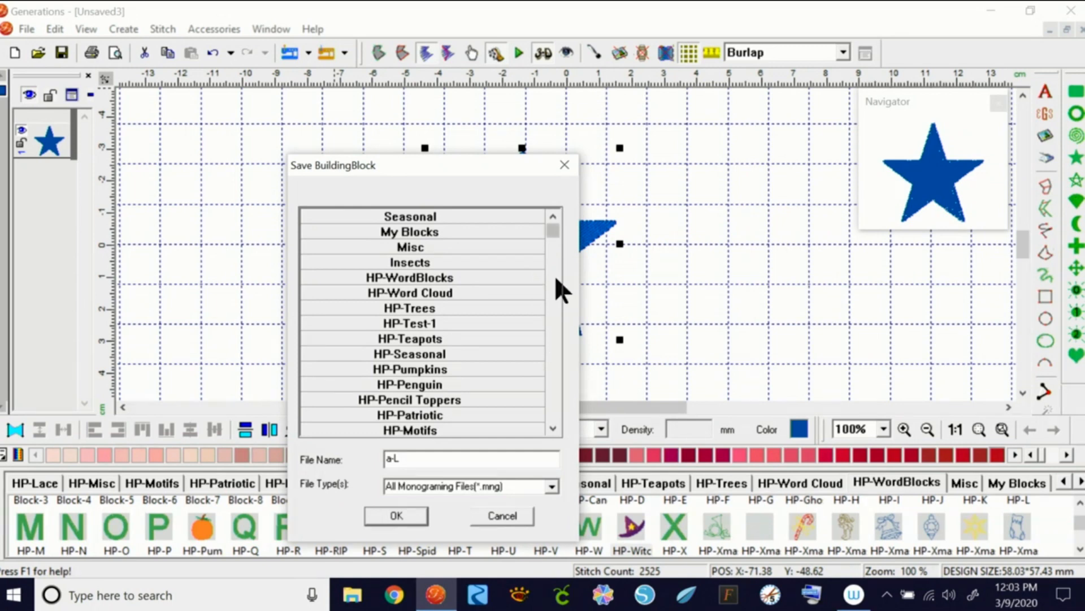
{"action": "left_click_drag", "start_coordinate": [552, 229], "coordinate": [546, 259]}
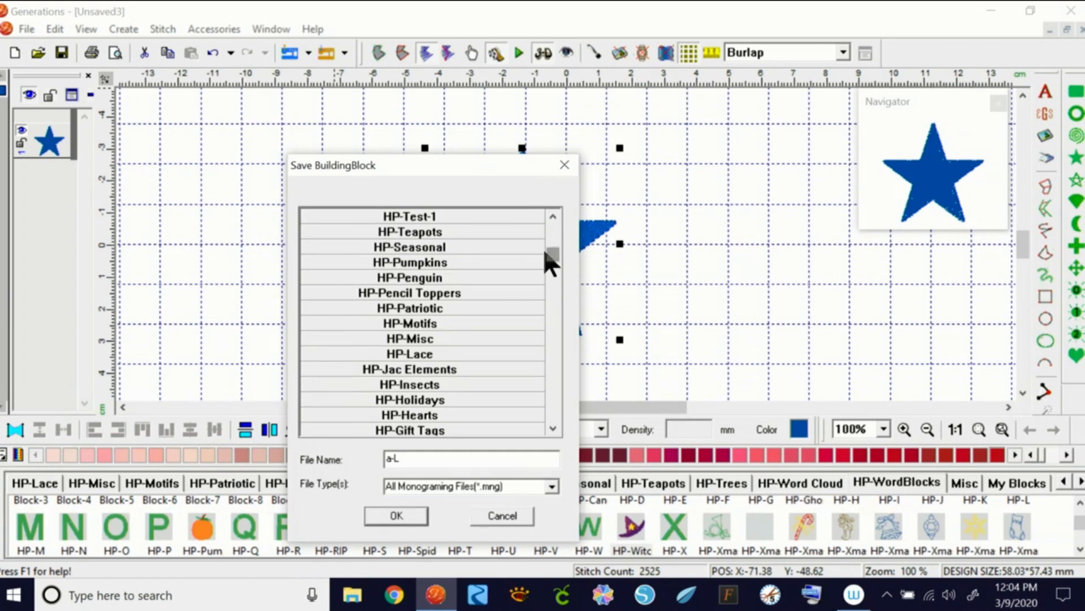
{"action": "left_click", "coordinate": [460, 308]}
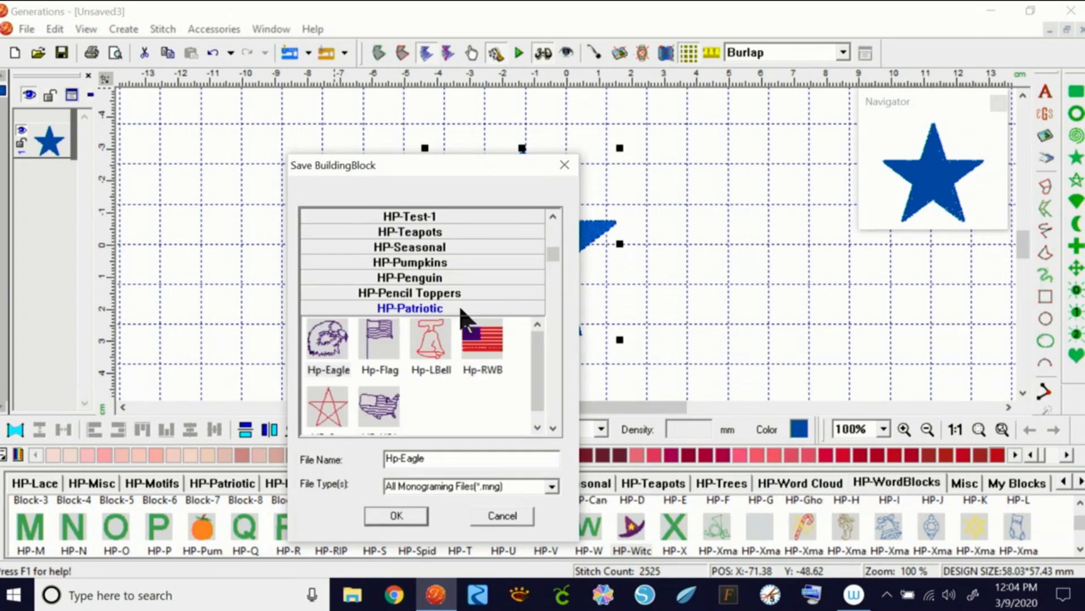
{"action": "left_click_drag", "start_coordinate": [428, 458], "coordinate": [401, 458]}
{"action": "type", "text": "HP"}
{"action": "scroll", "coordinate": [418, 373], "scroll_direction": "down", "scroll_amount": 1}
{"action": "type", "text": "-Star"}
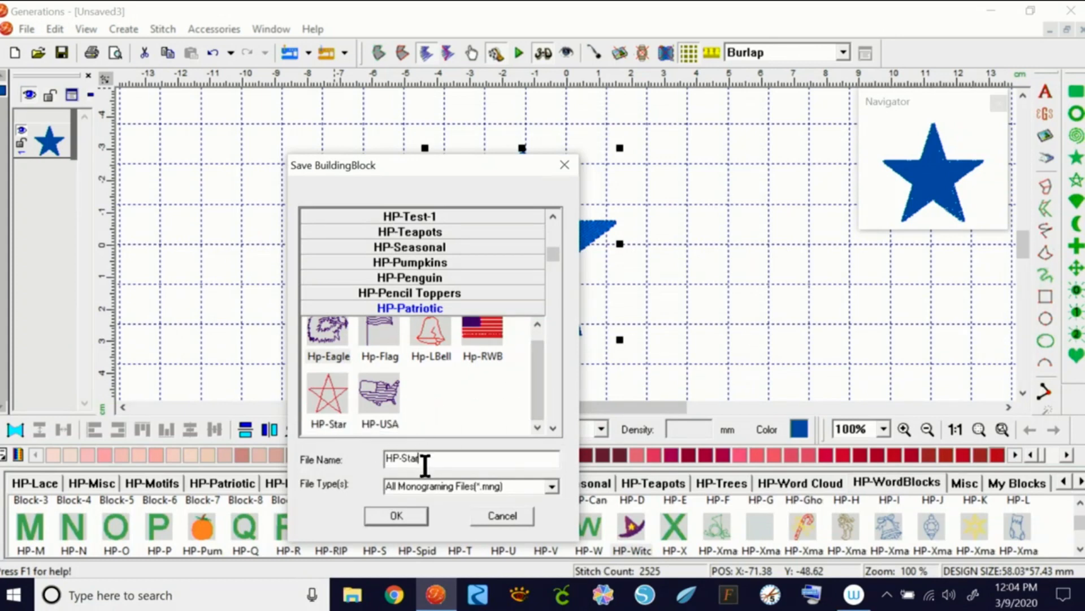
{"action": "type", "text": "1"}
{"action": "left_click", "coordinate": [418, 512]}
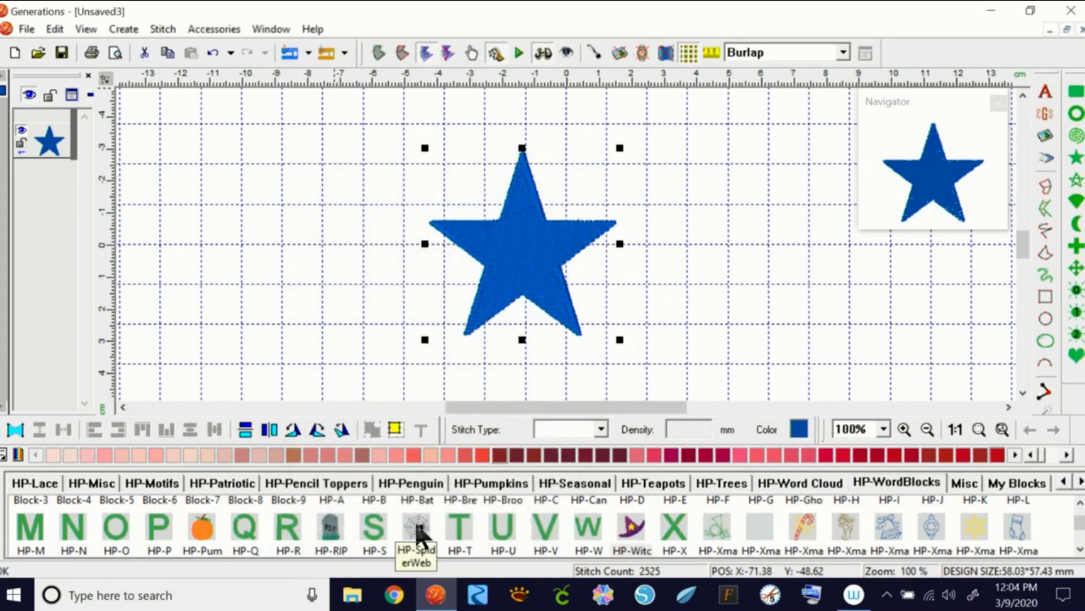
Insert the saved blue star from HP-Patriotic, shrink it to about 20 × 19 mm and move it beside the large star
{"action": "left_click", "coordinate": [247, 485]}
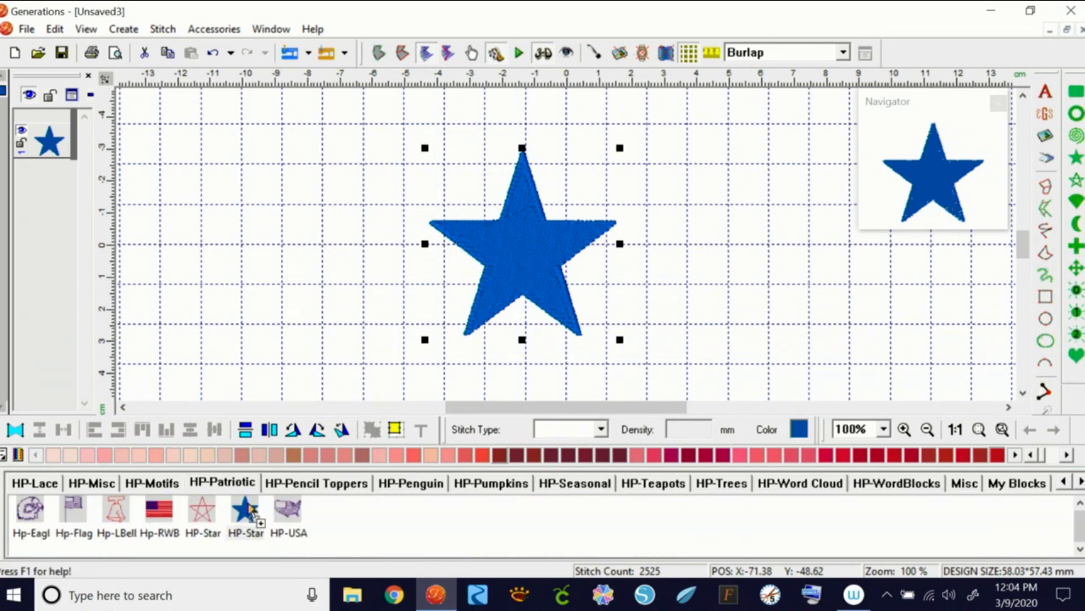
{"action": "left_click_drag", "start_coordinate": [251, 512], "coordinate": [267, 275]}
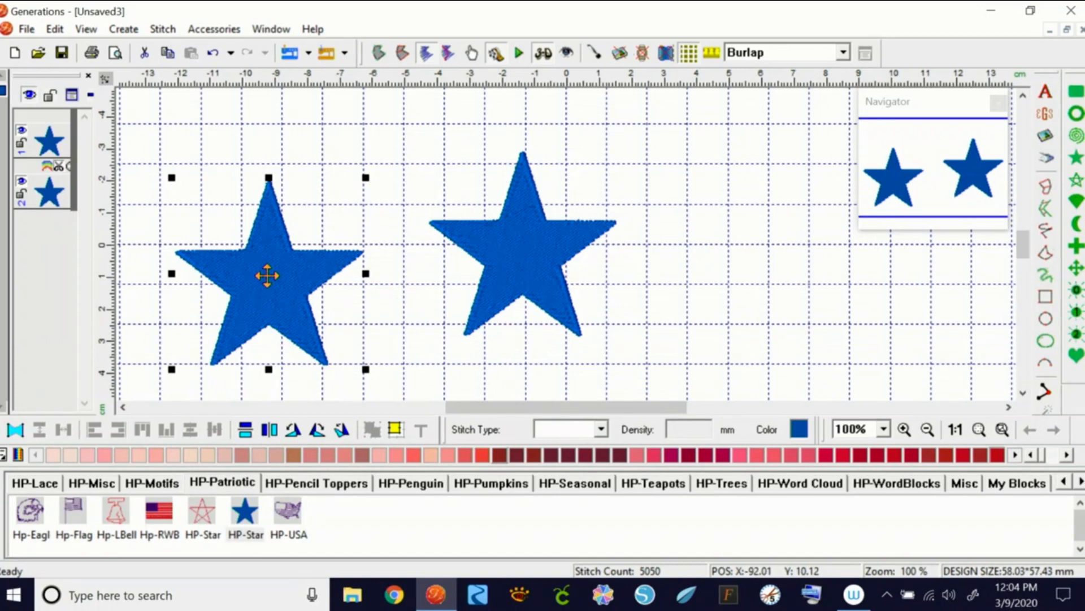
{"action": "left_click_drag", "start_coordinate": [366, 369], "coordinate": [242, 246]}
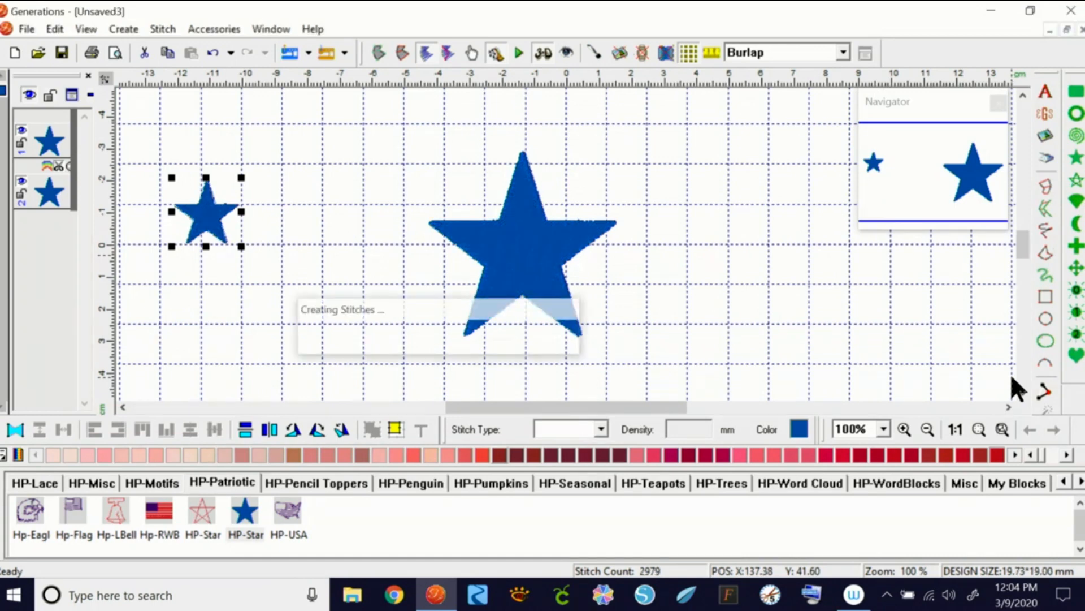
{"action": "left_click_drag", "start_coordinate": [229, 225], "coordinate": [367, 287]}
Delete both stars and insert the orange outline pumpkin with brown stem and green leaves from HP-Pumpkins at the canvas centre
{"action": "left_click_drag", "start_coordinate": [325, 137], "coordinate": [649, 368]}
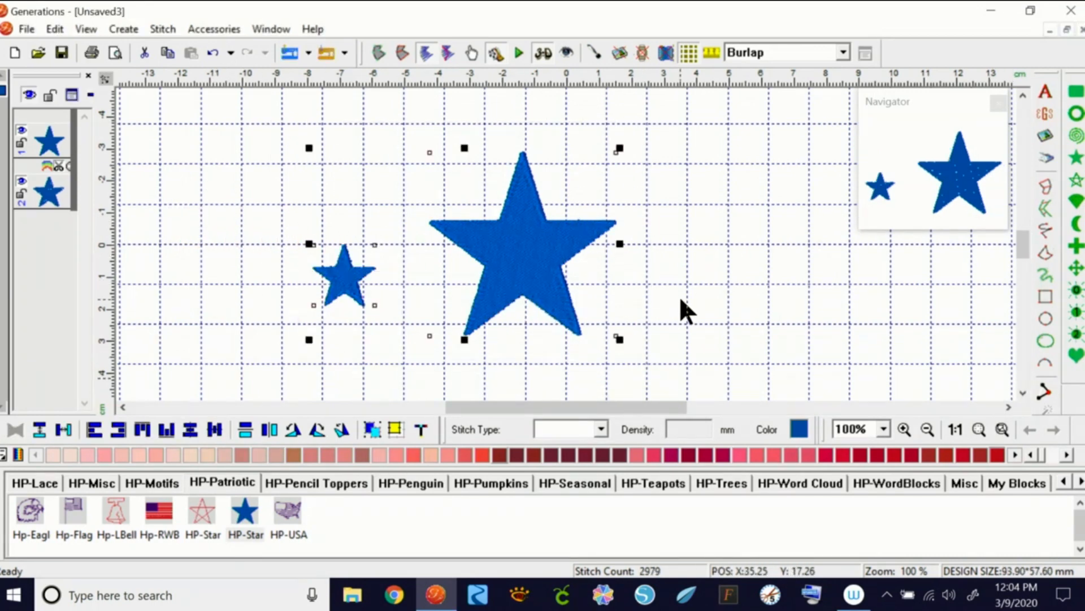
{"action": "key", "text": "Delete"}
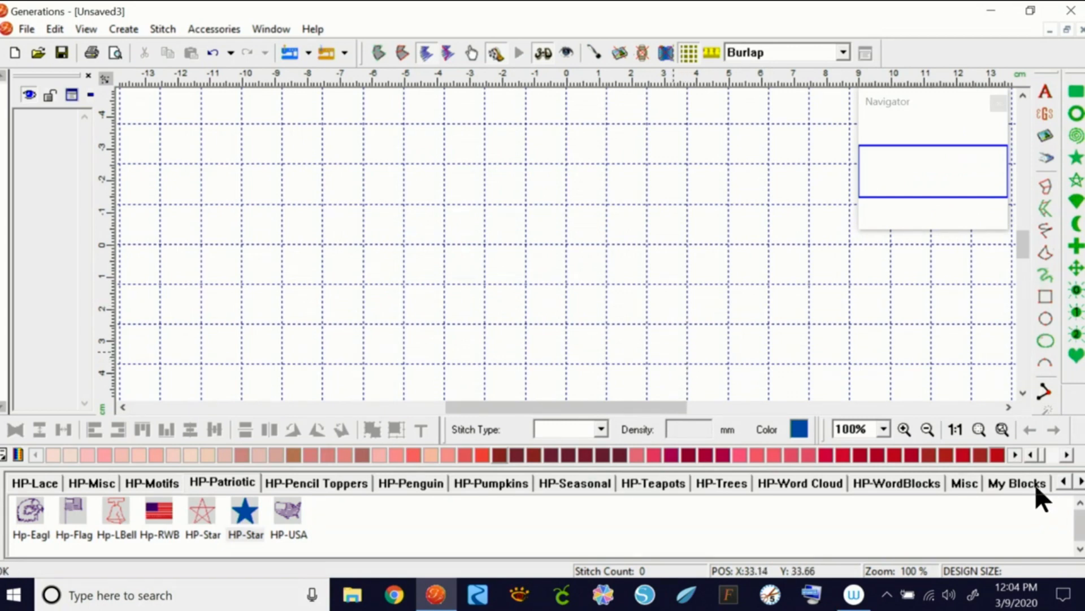
{"action": "left_click", "coordinate": [516, 485]}
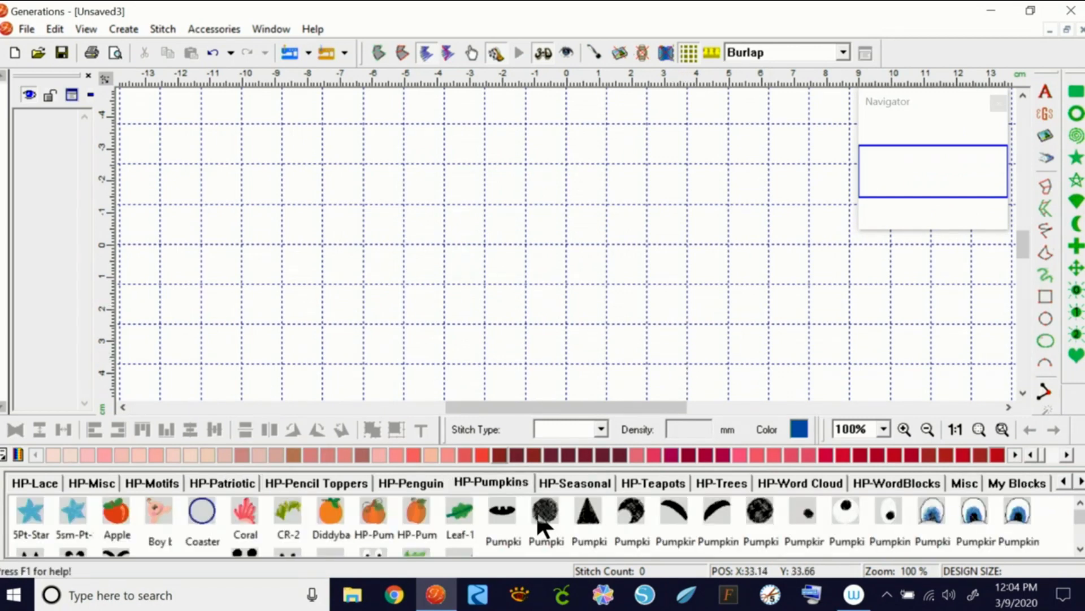
{"action": "left_click_drag", "start_coordinate": [1078, 518], "coordinate": [1079, 532]}
{"action": "left_click", "coordinate": [890, 519]}
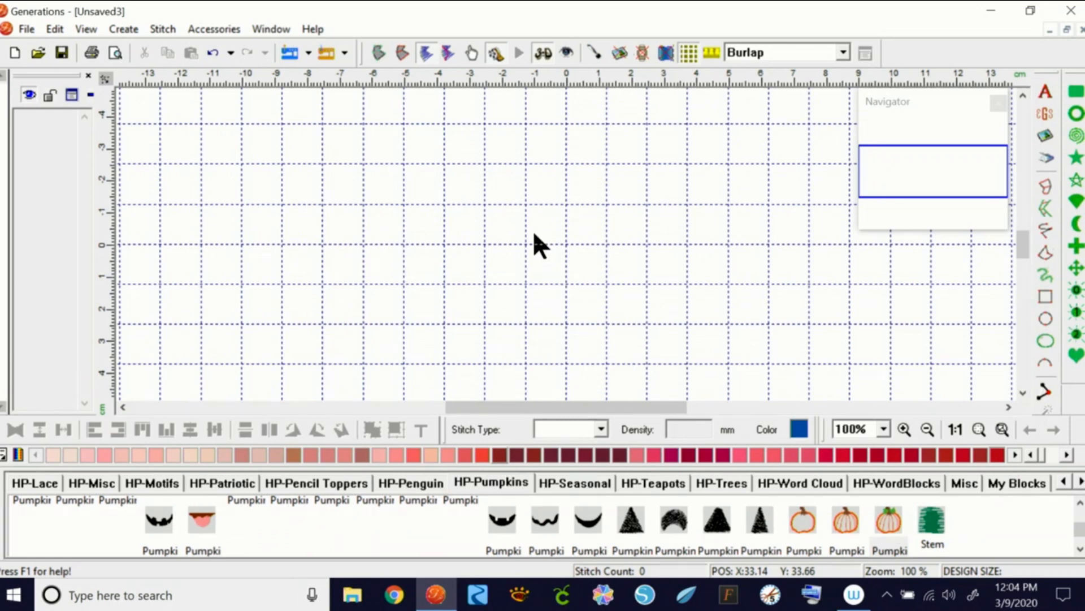
{"action": "left_click", "coordinate": [533, 228]}
{"action": "left_click_drag", "start_coordinate": [1024, 248], "coordinate": [1014, 249]}
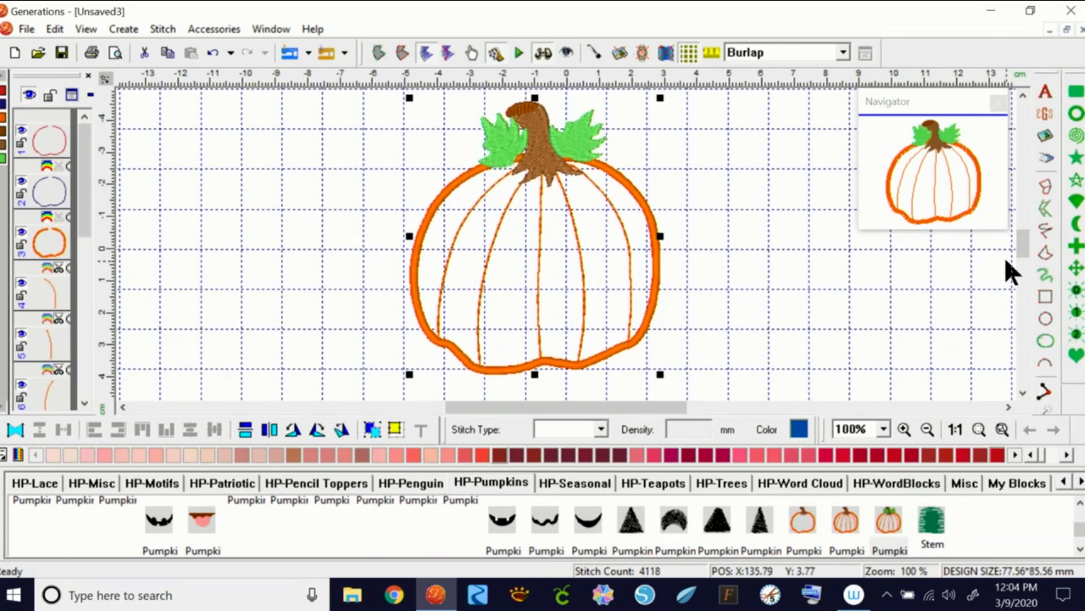
Insert two white eyes with upward-looking dark pupils side by side on the upper half of the pumpkin
{"action": "left_click_drag", "start_coordinate": [1078, 529], "coordinate": [1078, 512]}
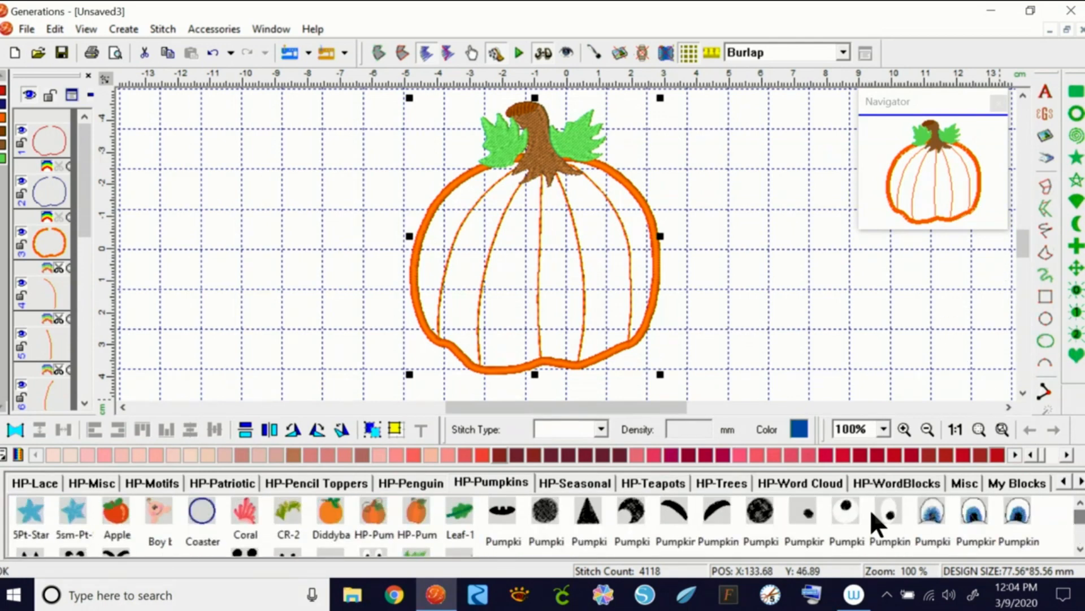
{"action": "left_click_drag", "start_coordinate": [847, 511], "coordinate": [497, 241]}
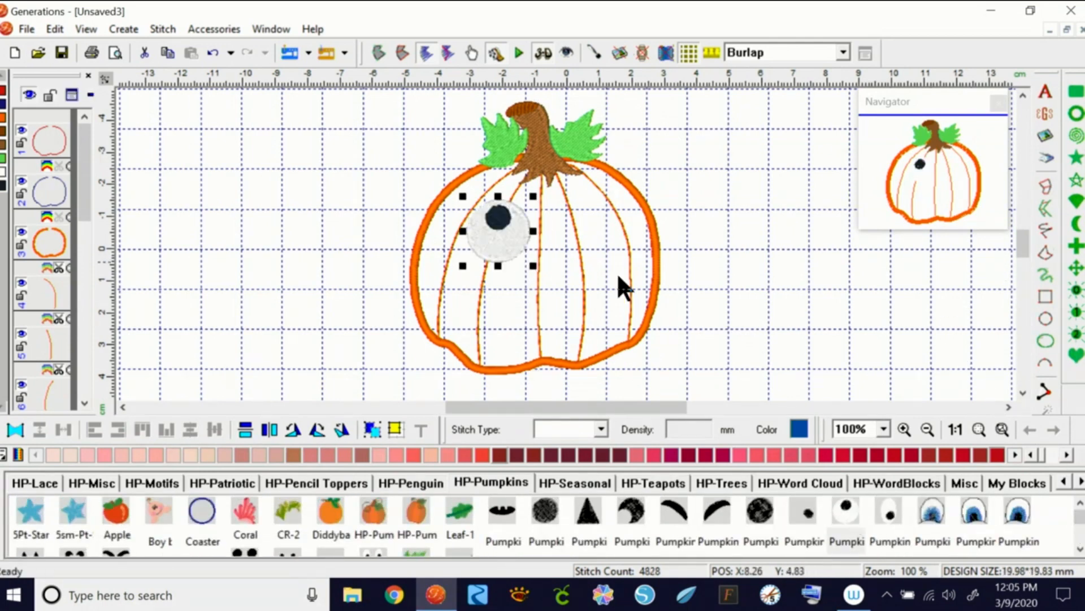
{"action": "left_click_drag", "start_coordinate": [848, 516], "coordinate": [589, 230]}
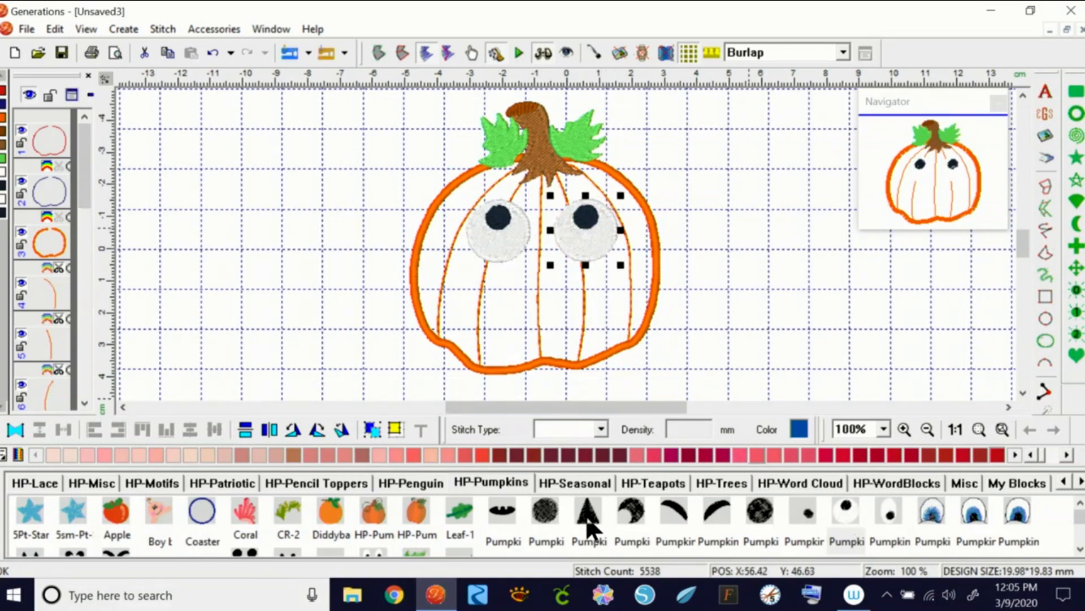
Try a crescent nose beneath the pumpkin's eyes, delete it and insert the solid black round nose there instead
{"action": "left_click_drag", "start_coordinate": [632, 511], "coordinate": [557, 281]}
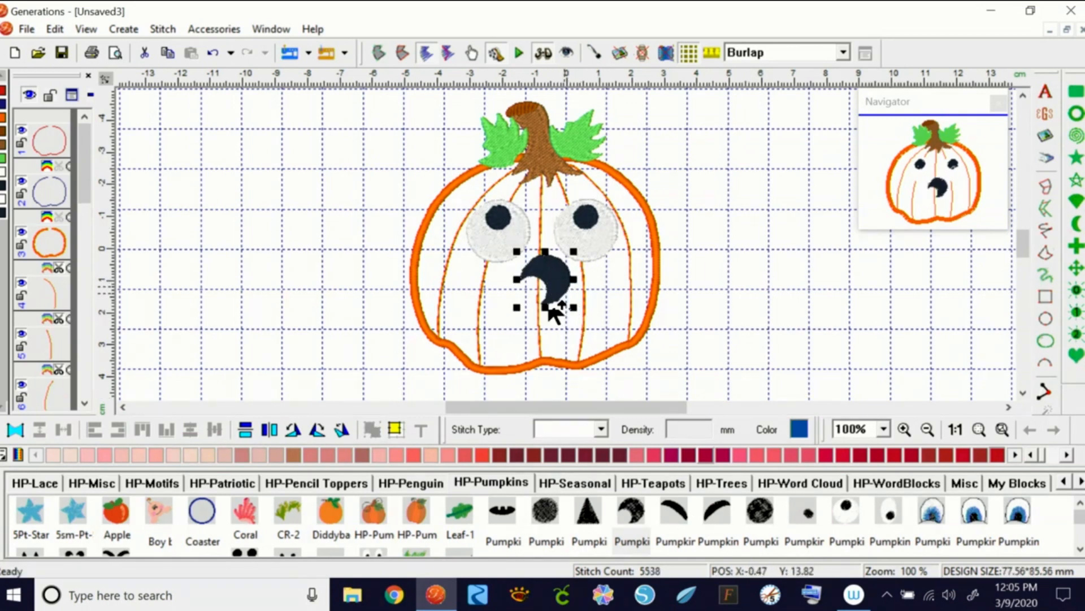
{"action": "key", "text": "Delete"}
{"action": "left_click_drag", "start_coordinate": [559, 504], "coordinate": [542, 273]}
{"action": "left_click_drag", "start_coordinate": [1079, 517], "coordinate": [1079, 534]}
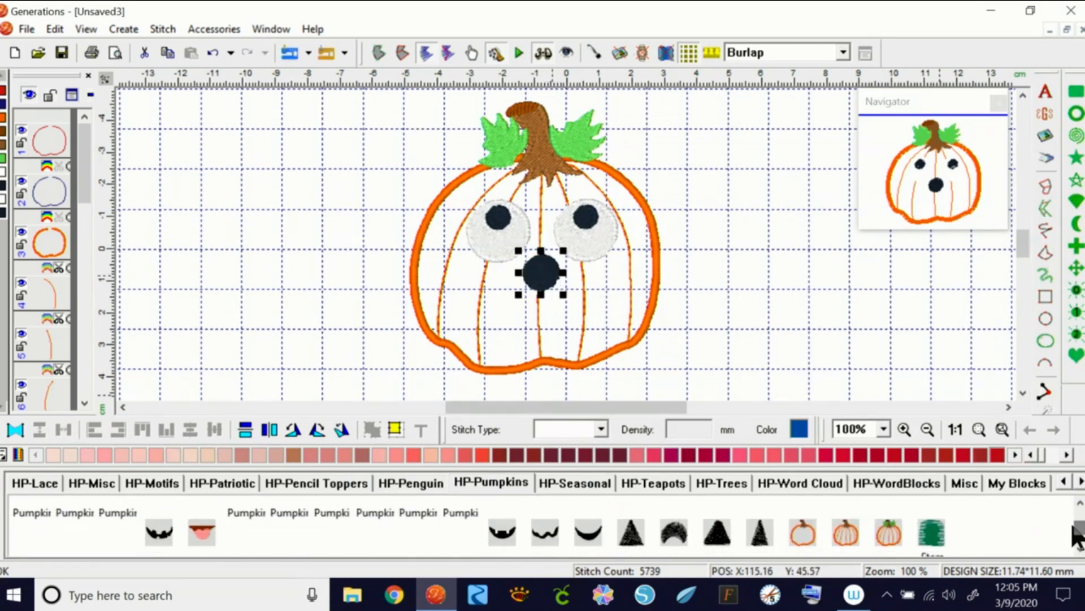
Insert the solid black toothed grin below the pumpkin's nose and shrink it to fit inside the orange outline
{"action": "left_click_drag", "start_coordinate": [540, 326], "coordinate": [540, 325]}
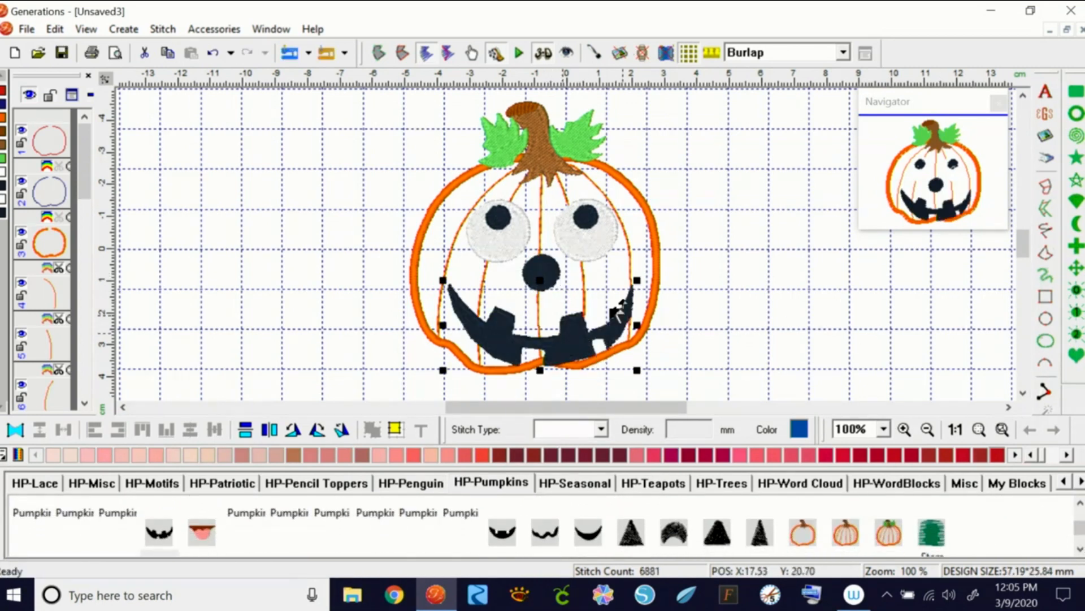
{"action": "left_click_drag", "start_coordinate": [638, 279], "coordinate": [598, 323]}
{"action": "left_click", "coordinate": [763, 348]}
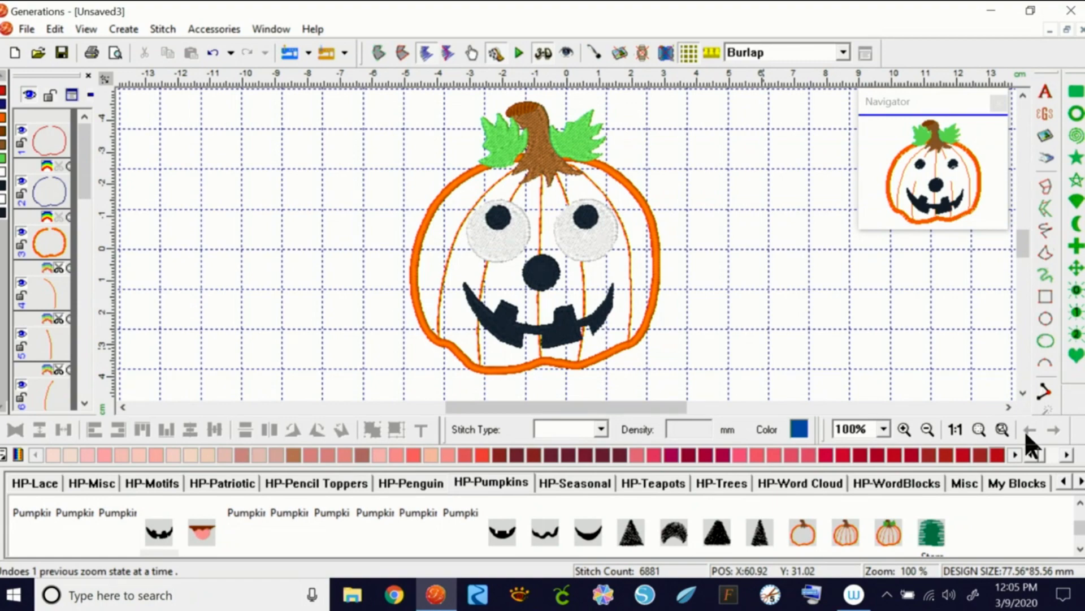
Close the pumpkin design, start a new blank design and return to the first HP-Pumpkins blocks
{"action": "left_click", "coordinate": [1079, 29]}
{"action": "left_click", "coordinate": [544, 329]}
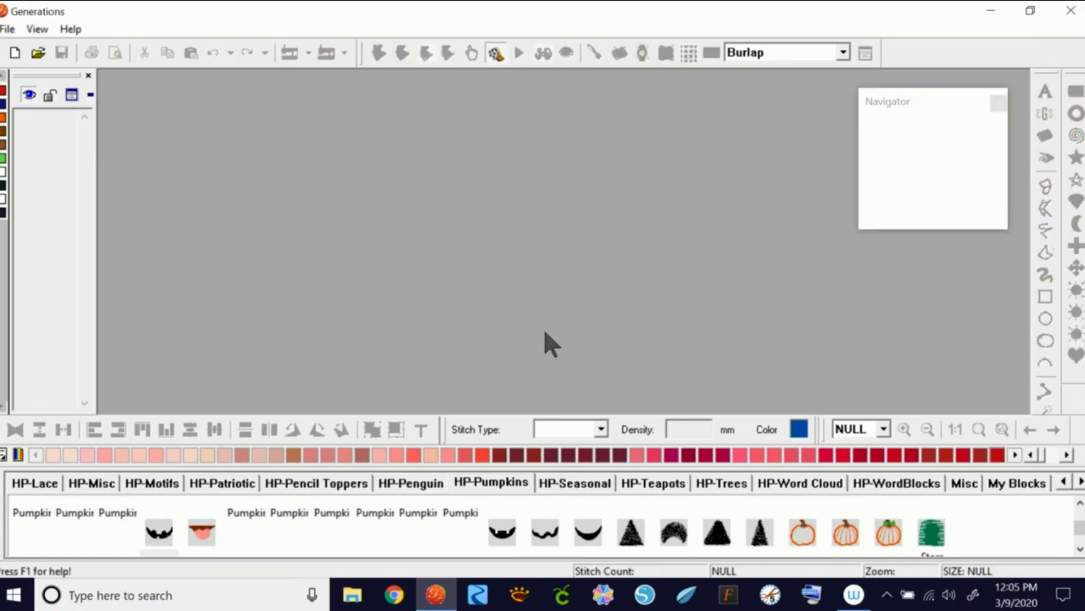
{"action": "left_click", "coordinate": [15, 52]}
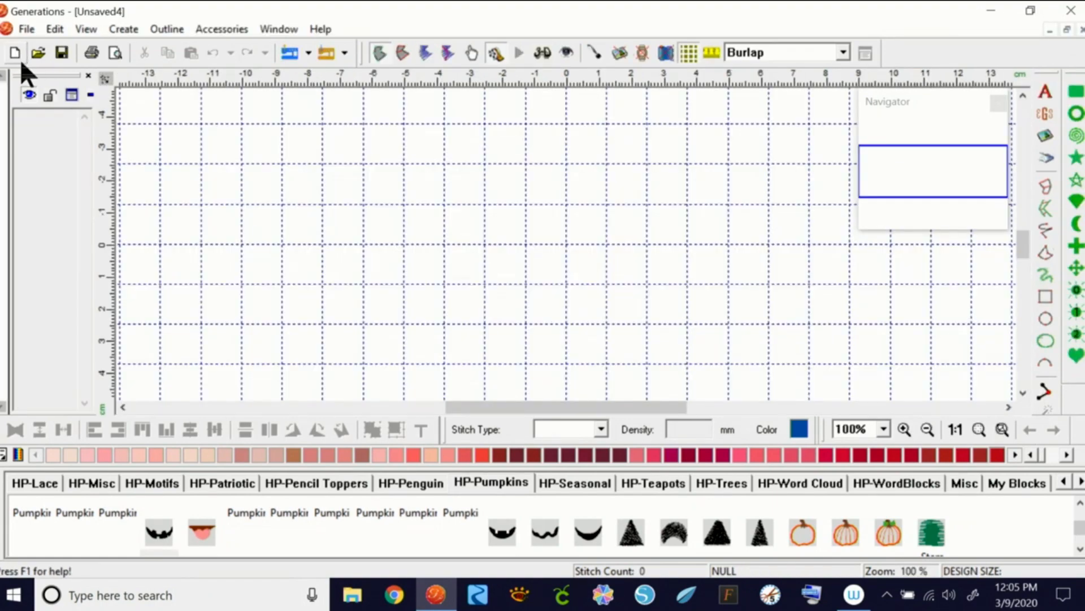
{"action": "left_click_drag", "start_coordinate": [1078, 528], "coordinate": [1080, 516]}
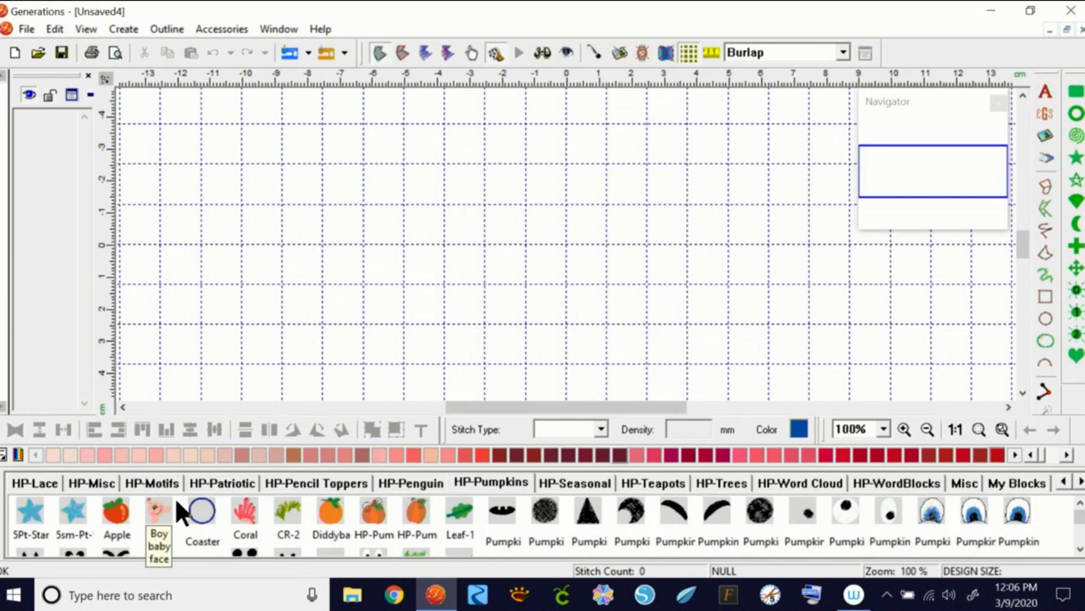
Switch to File Explorer and open the folder C:\Super Tech\Generations\BuildingBlock\HP-Pumpkins
{"action": "left_click", "coordinate": [353, 596]}
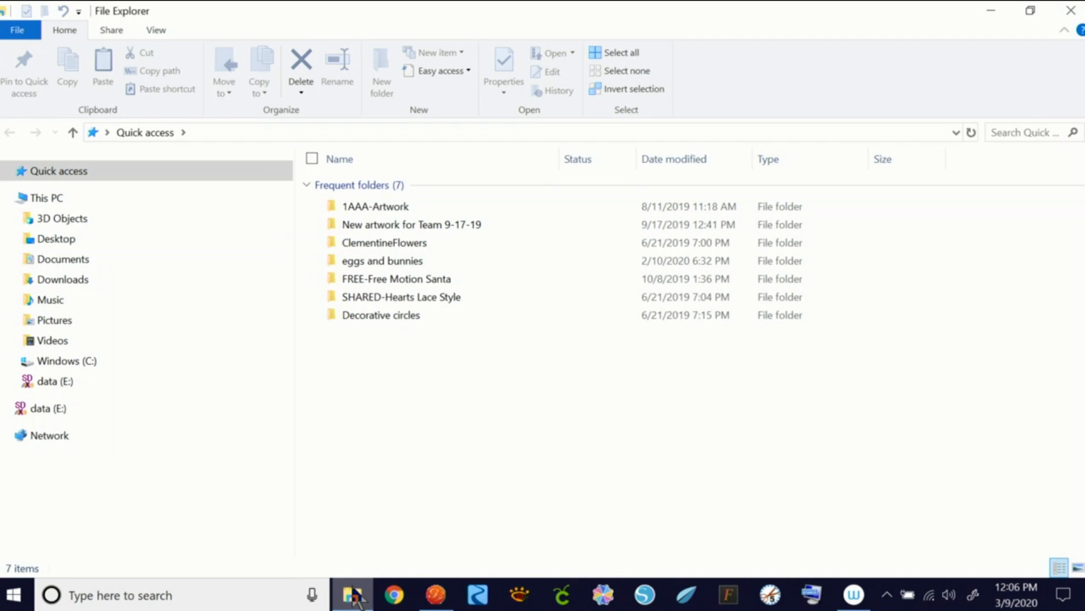
{"action": "left_click", "coordinate": [10, 361]}
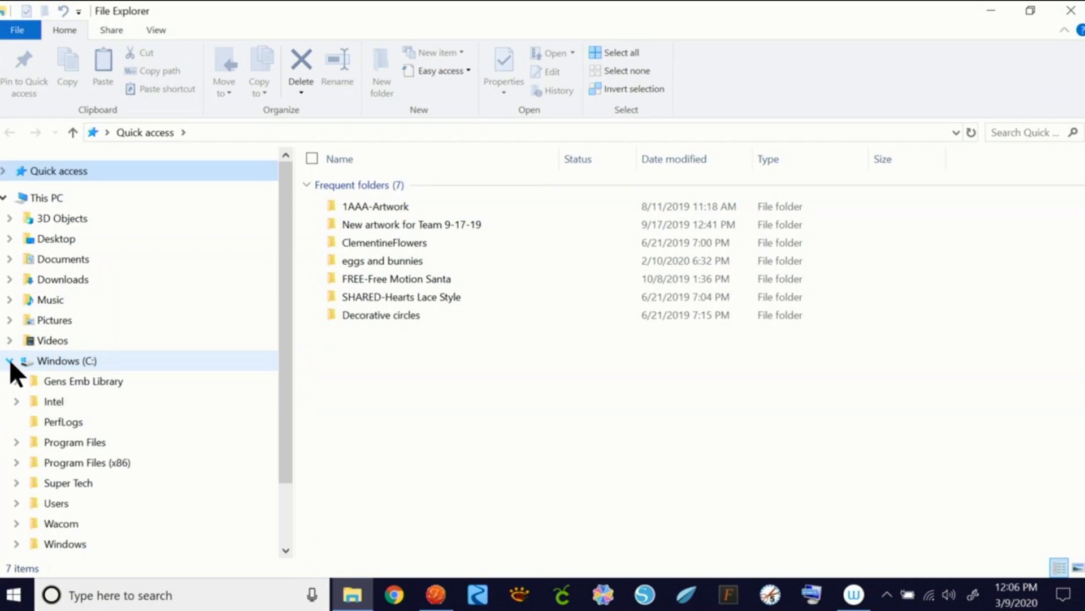
{"action": "left_click_drag", "start_coordinate": [288, 424], "coordinate": [291, 507]}
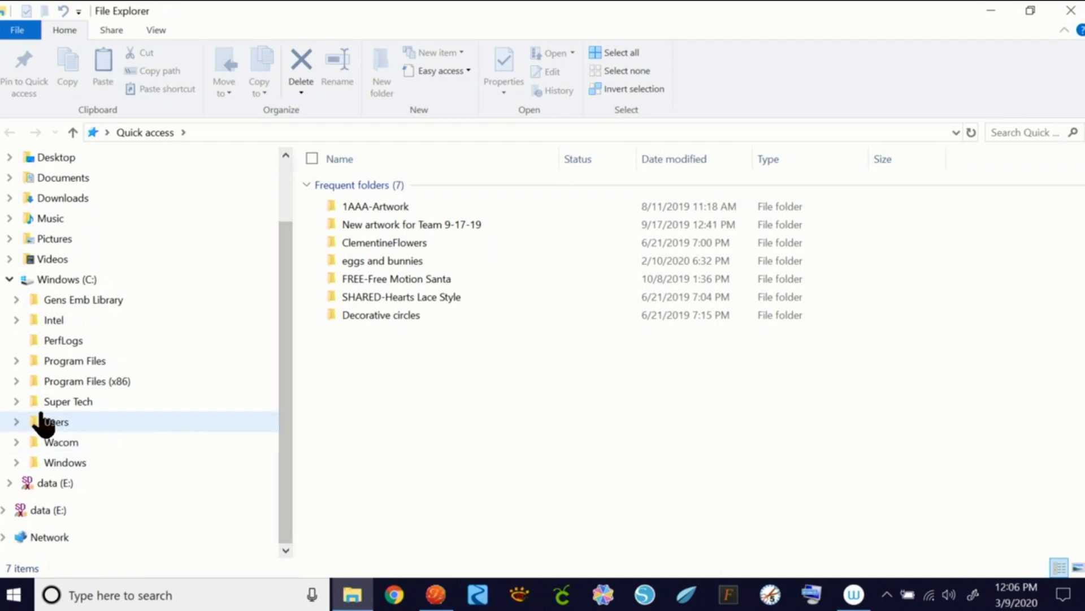
{"action": "left_click", "coordinate": [16, 401]}
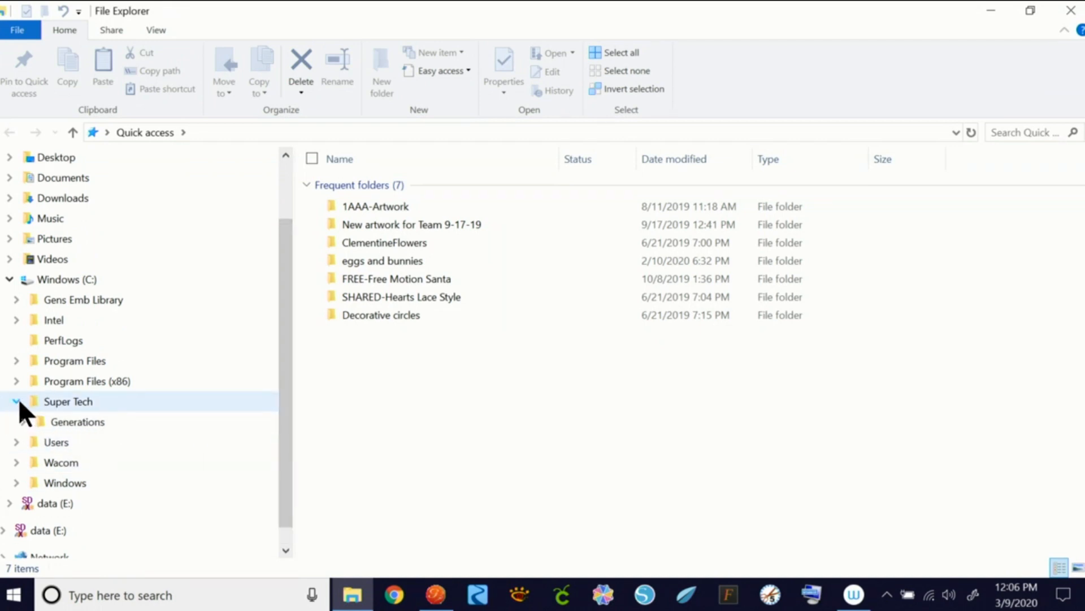
{"action": "left_click", "coordinate": [23, 422]}
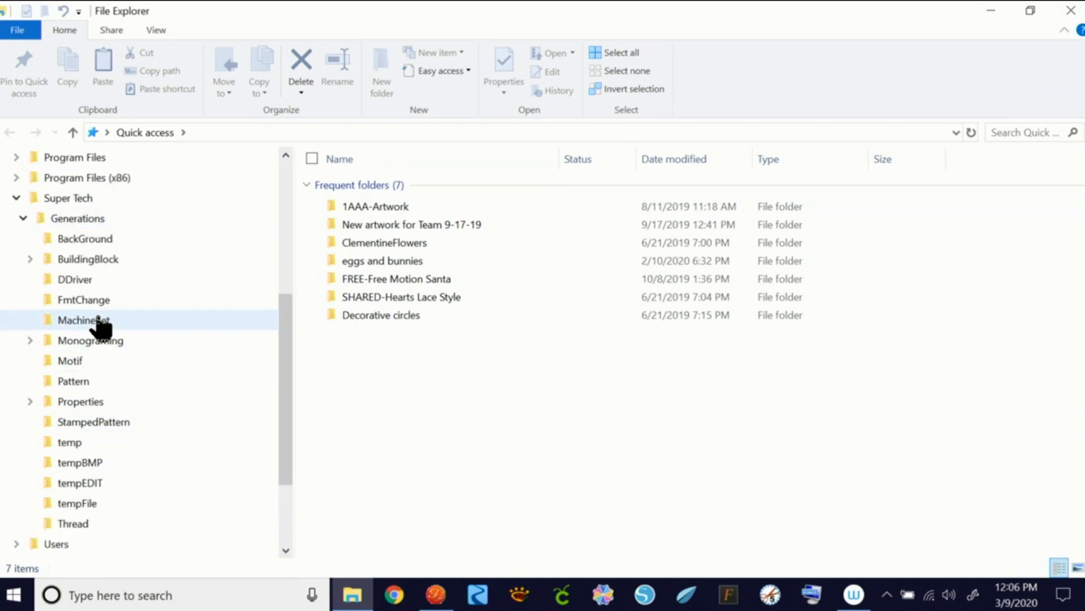
{"action": "left_click", "coordinate": [30, 258]}
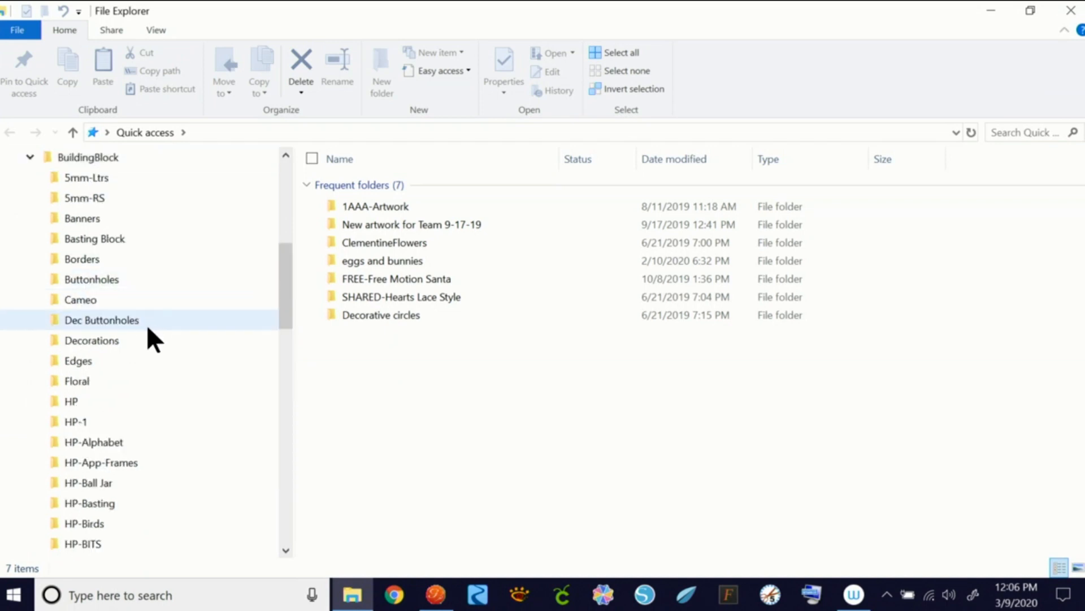
{"action": "left_click_drag", "start_coordinate": [286, 295], "coordinate": [286, 408]}
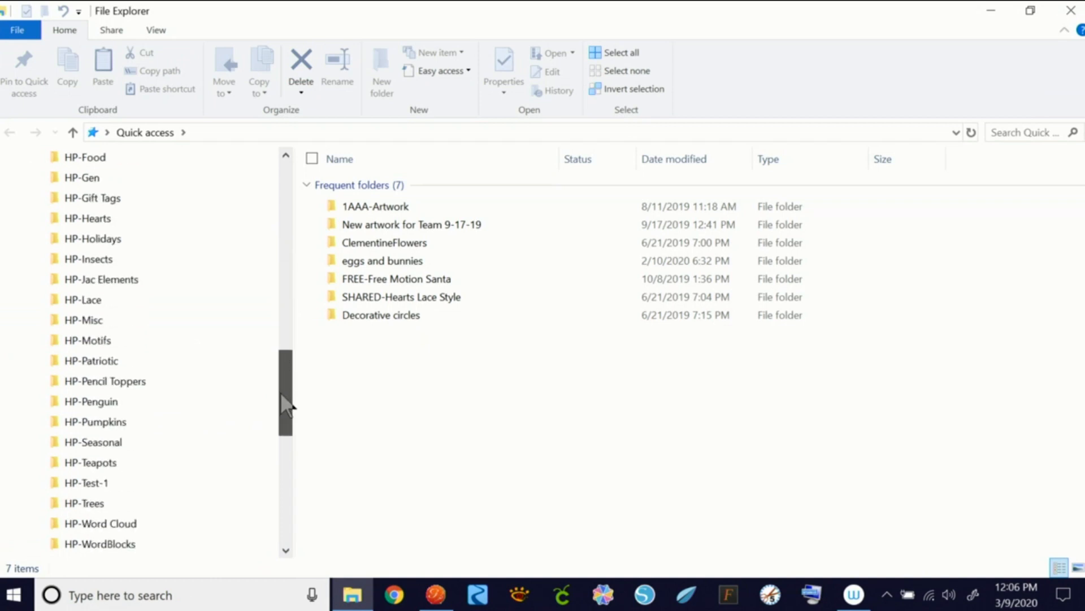
{"action": "left_click", "coordinate": [108, 424]}
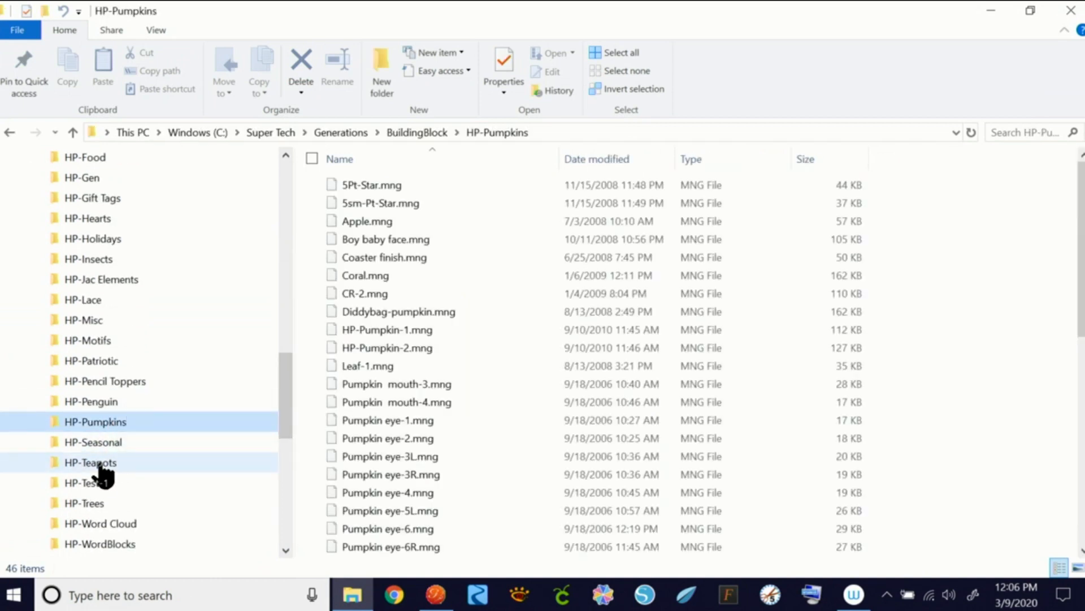
Delete Boy baby face.mng from the HP-Pumpkins folder and confirm moving it to the Recycle Bin
{"action": "right_click", "coordinate": [416, 235]}
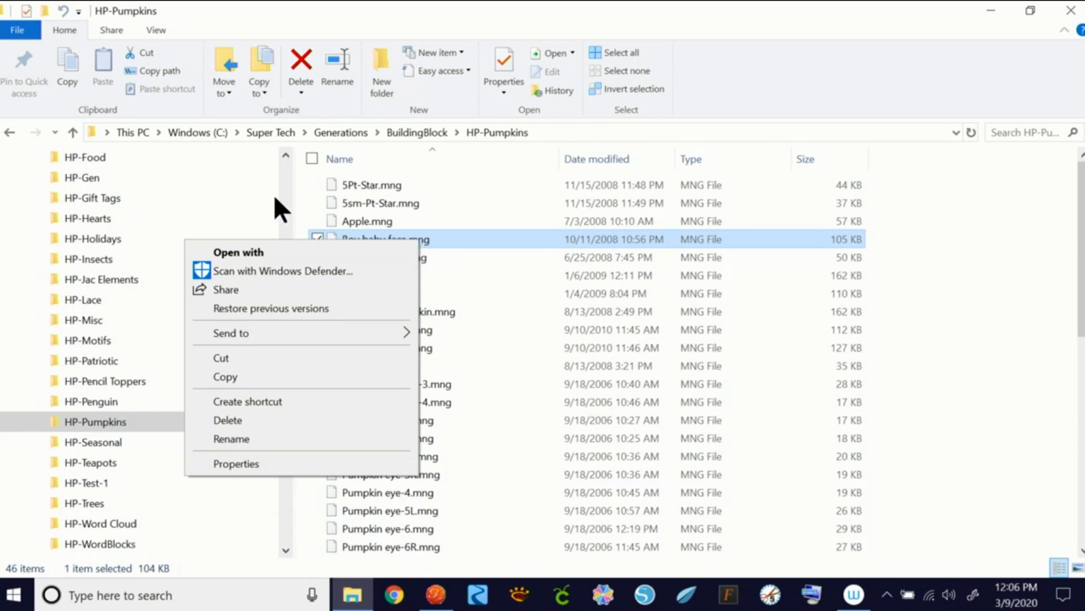
{"action": "left_click", "coordinate": [296, 180]}
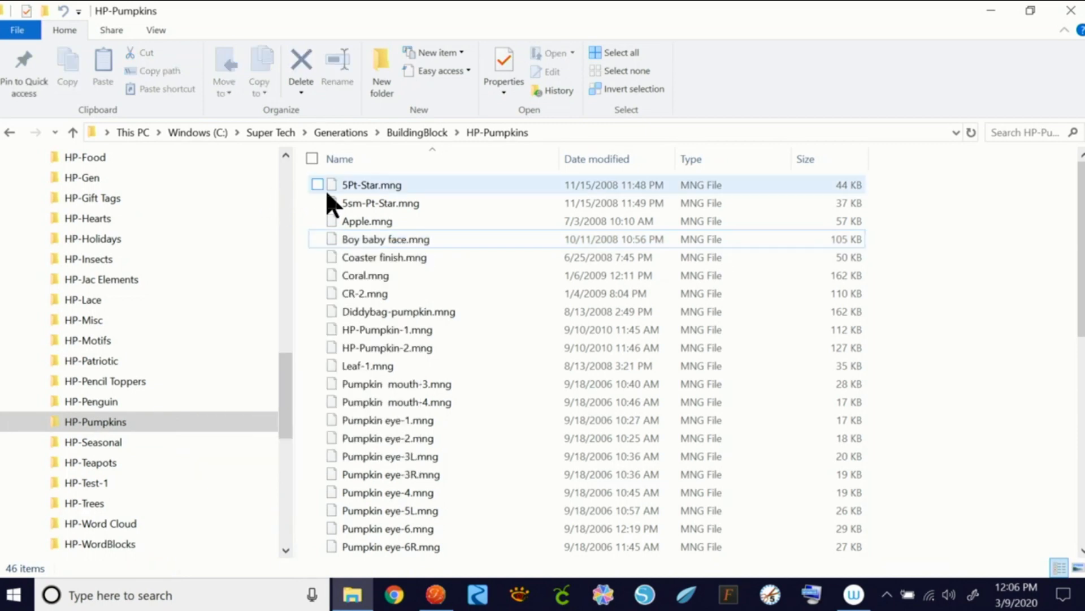
{"action": "left_click", "coordinate": [422, 240]}
{"action": "key", "text": "Delete"}
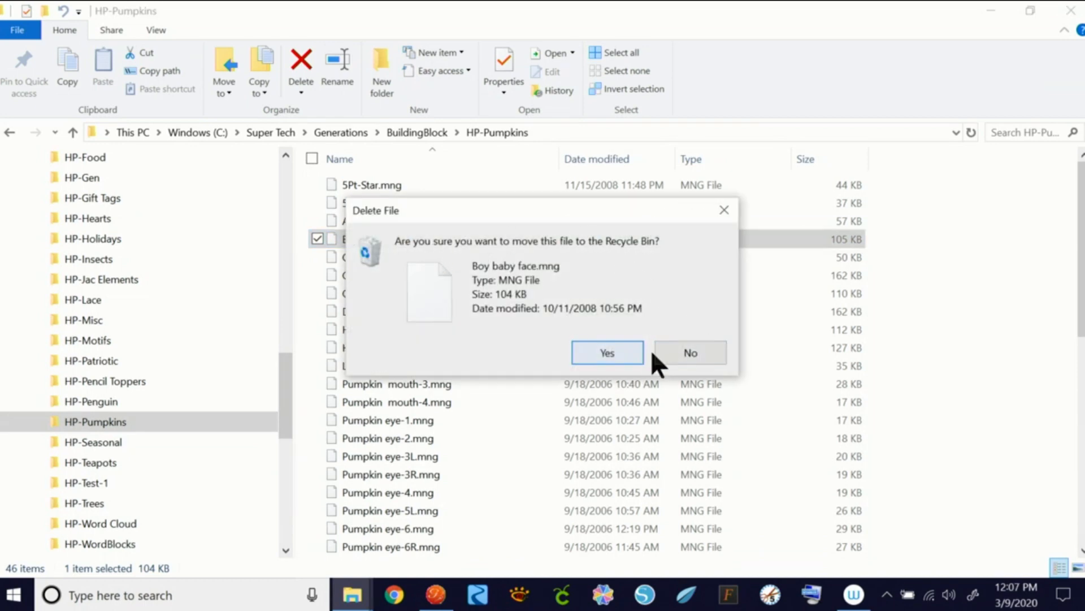
{"action": "left_click", "coordinate": [630, 349]}
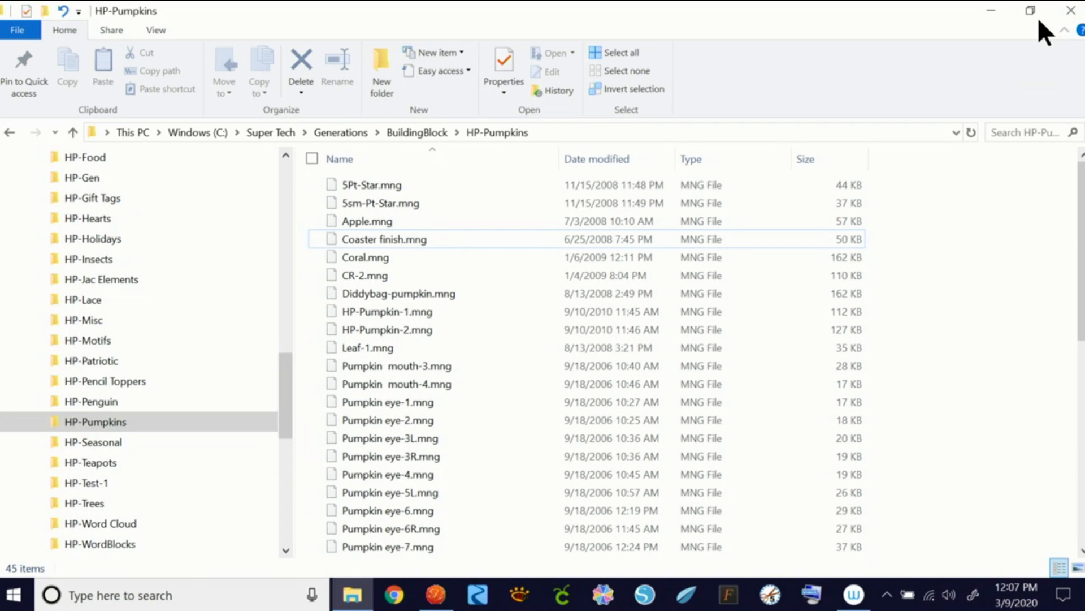
Collapse the BuildingBlock folder in the folder tree and close File Explorer to return to Generations
{"action": "left_click_drag", "start_coordinate": [291, 387], "coordinate": [288, 247]}
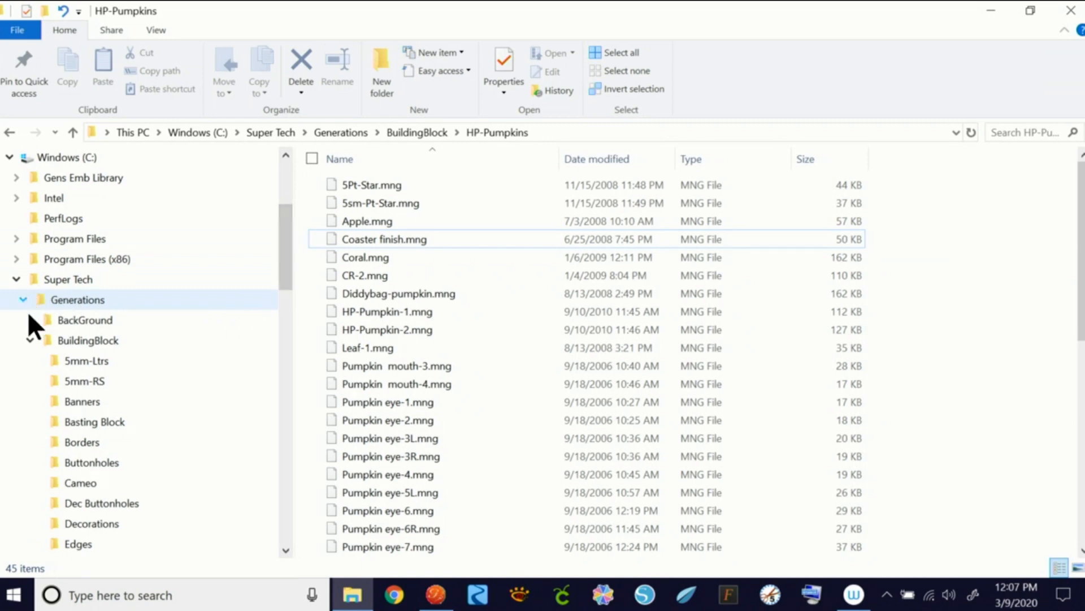
{"action": "left_click", "coordinate": [30, 340]}
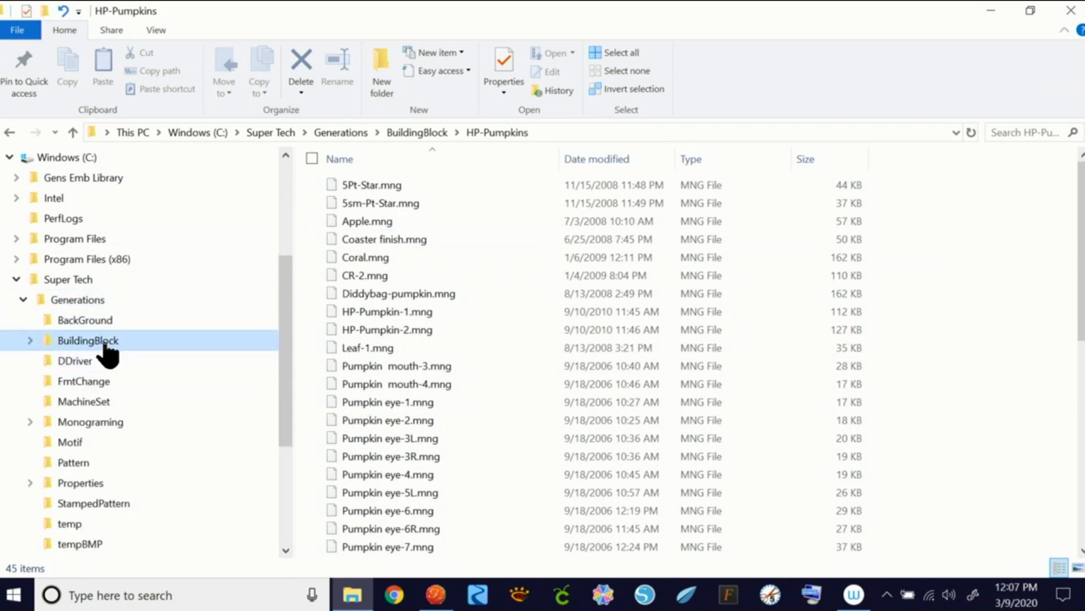
{"action": "left_click", "coordinate": [1070, 11]}
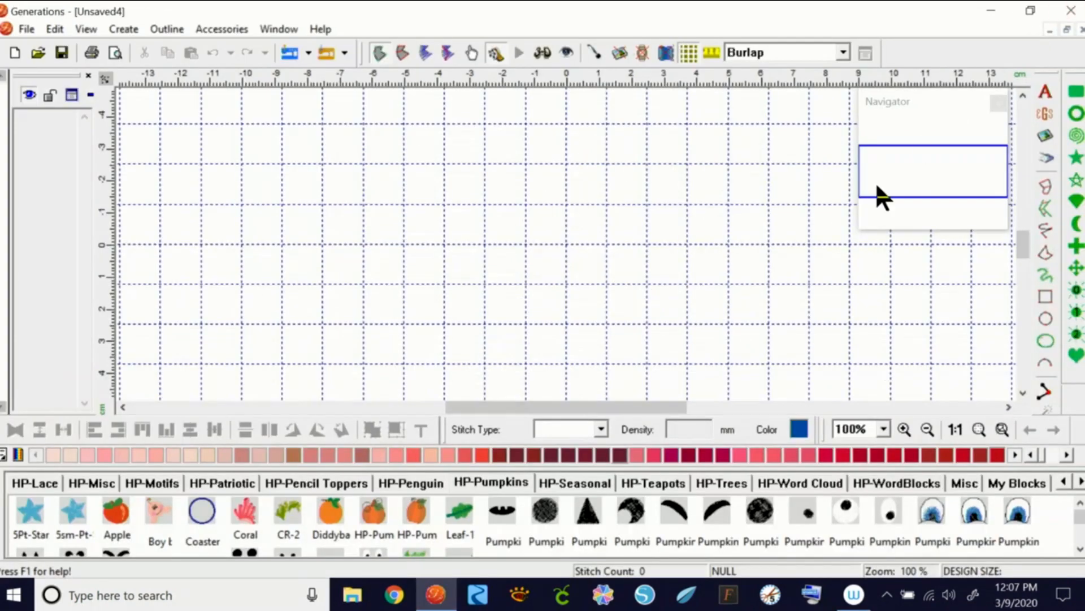
Insert the 5mm-Ltrs folder from BuildingBlock as a new page in the Building Block Bar
{"action": "left_click", "coordinate": [1063, 483]}
{"action": "left_click", "coordinate": [1063, 483]}
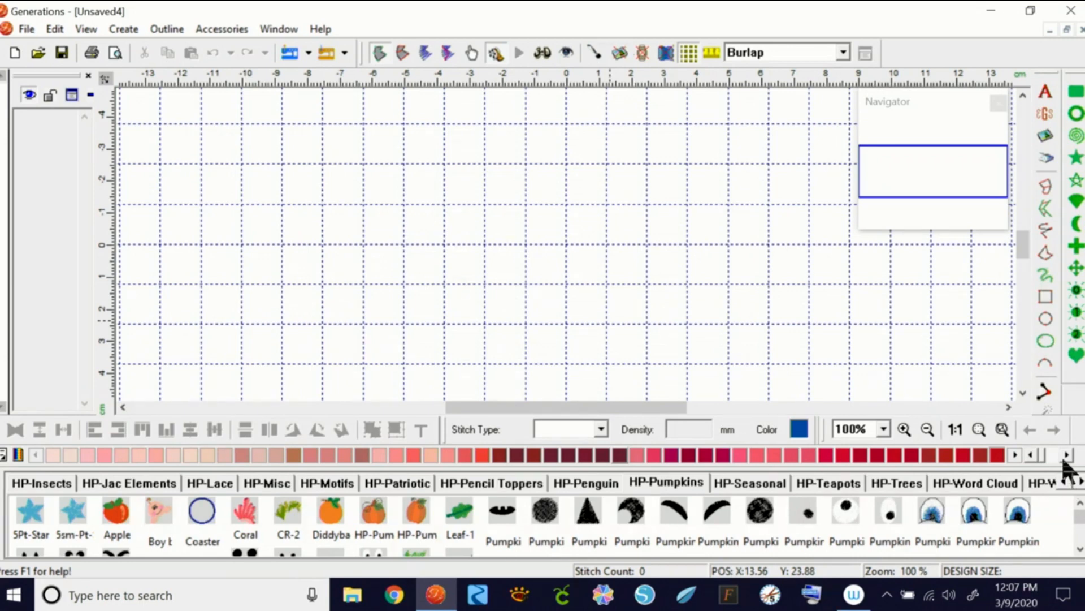
{"action": "right_click", "coordinate": [1037, 478]}
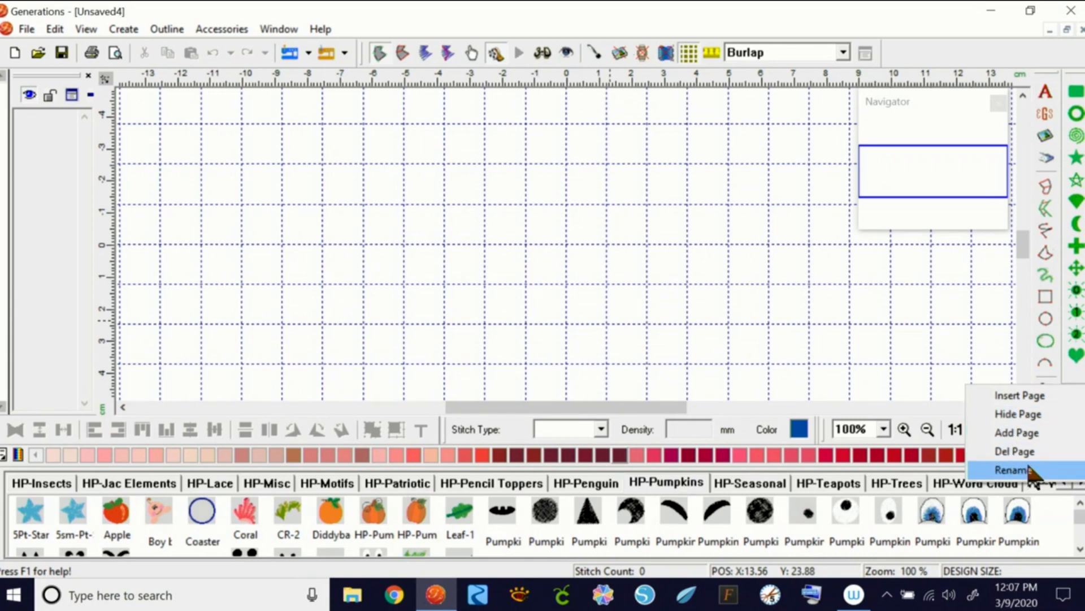
{"action": "left_click", "coordinate": [1022, 397]}
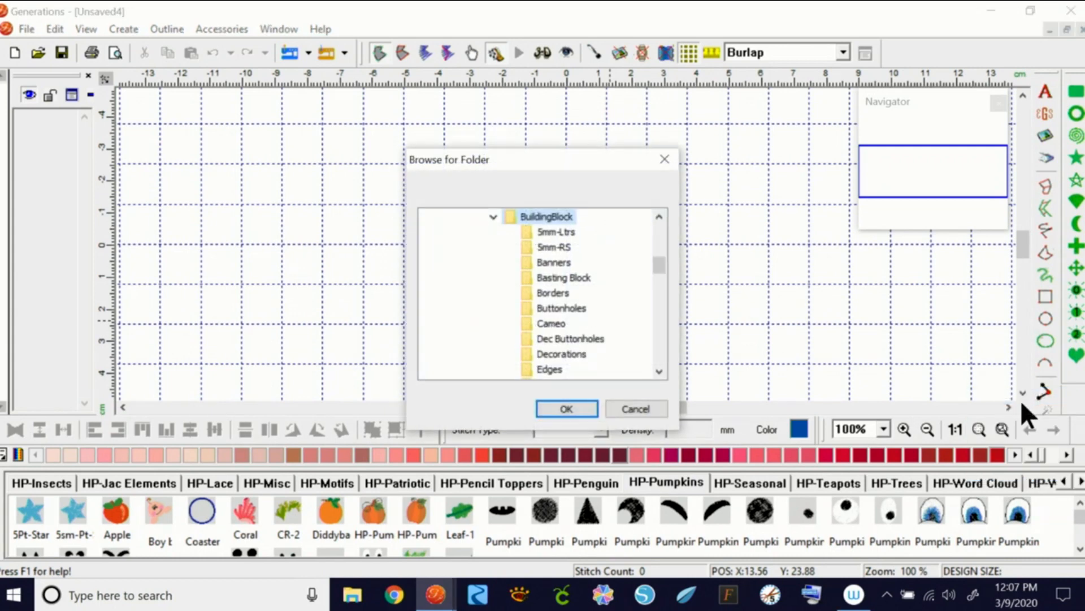
{"action": "mouse_move", "coordinate": [659, 267]}
{"action": "left_mouse_down"}
{"action": "mouse_move", "coordinate": [659, 340]}
{"action": "mouse_move", "coordinate": [658, 259]}
{"action": "left_mouse_up"}
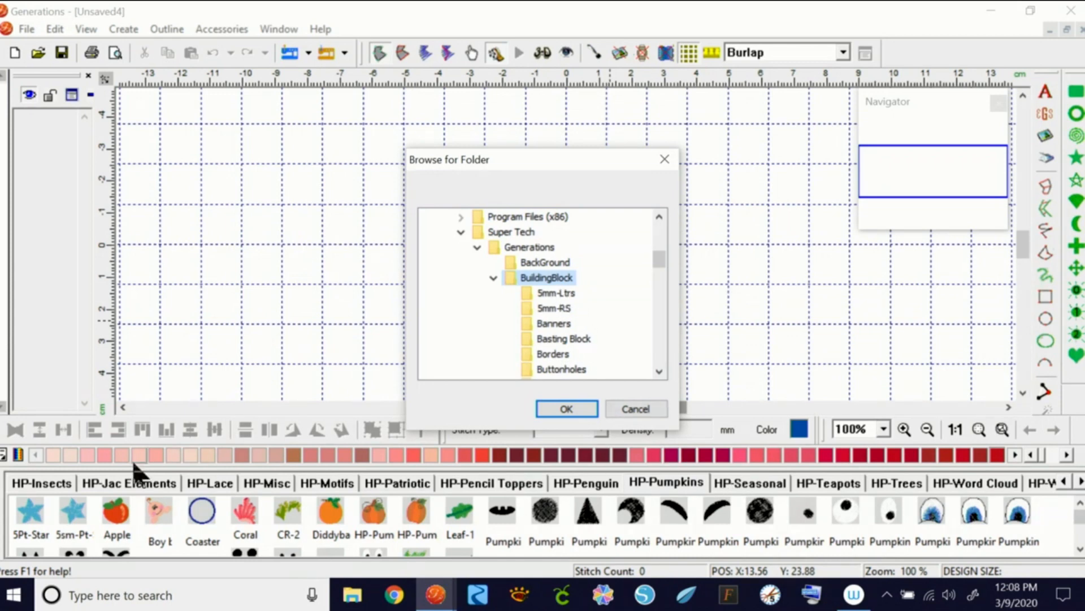
{"action": "left_click", "coordinate": [559, 291]}
{"action": "left_click", "coordinate": [579, 407]}
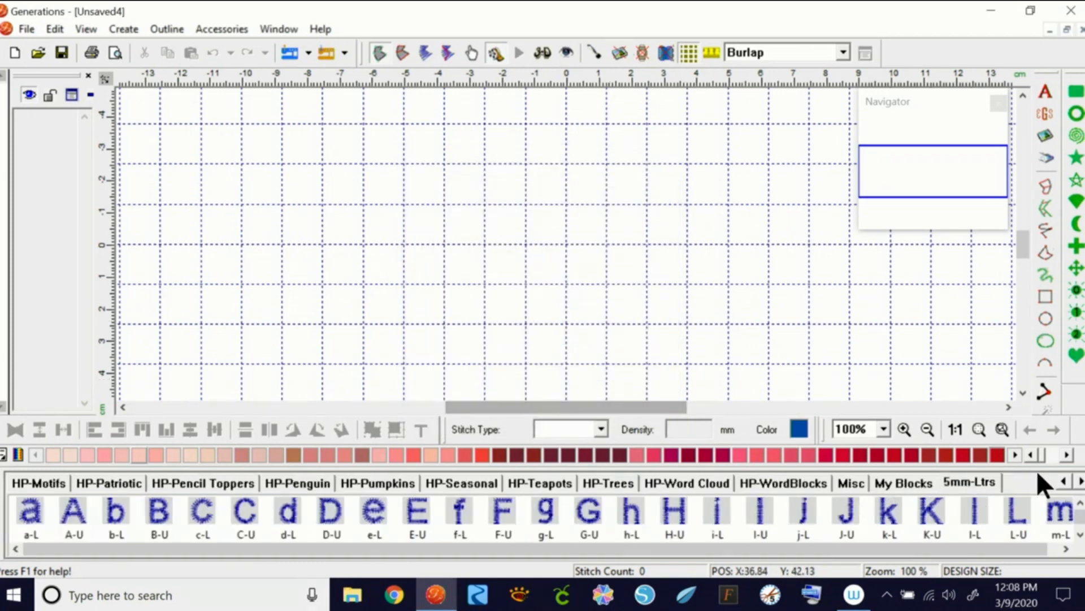
Place the l-L letter block from the 5mm-Ltrs page on the canvas right of centre and deselect it
{"action": "left_click", "coordinate": [978, 484]}
{"action": "left_click_drag", "start_coordinate": [976, 510], "coordinate": [812, 271]}
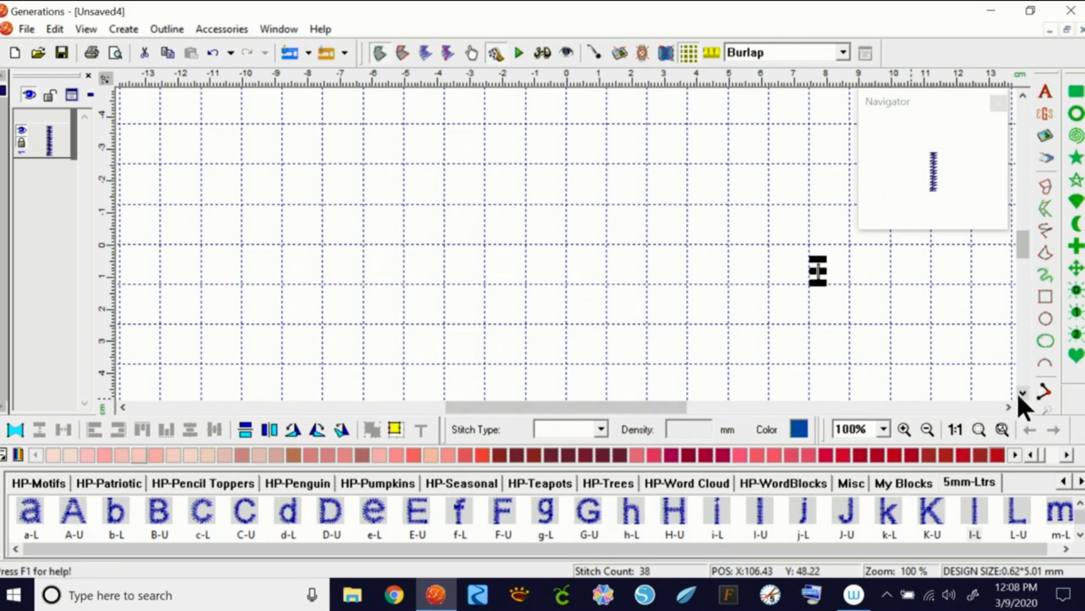
{"action": "left_click", "coordinate": [917, 353]}
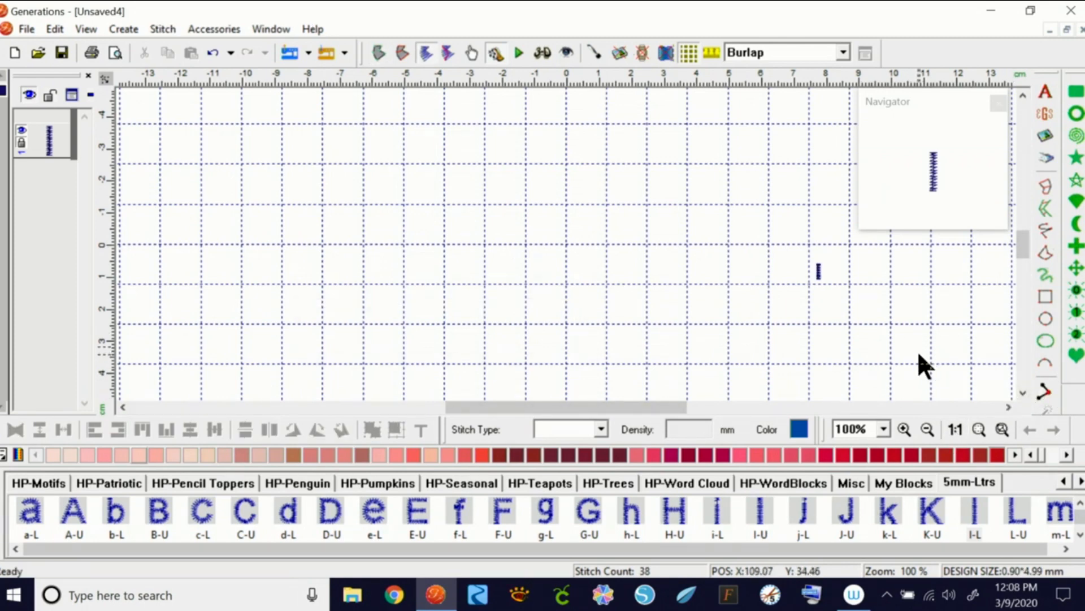
Toggle the stitch view and delete the placed l-L letter, applying the deletion to the locked object
{"action": "left_click", "coordinate": [543, 54]}
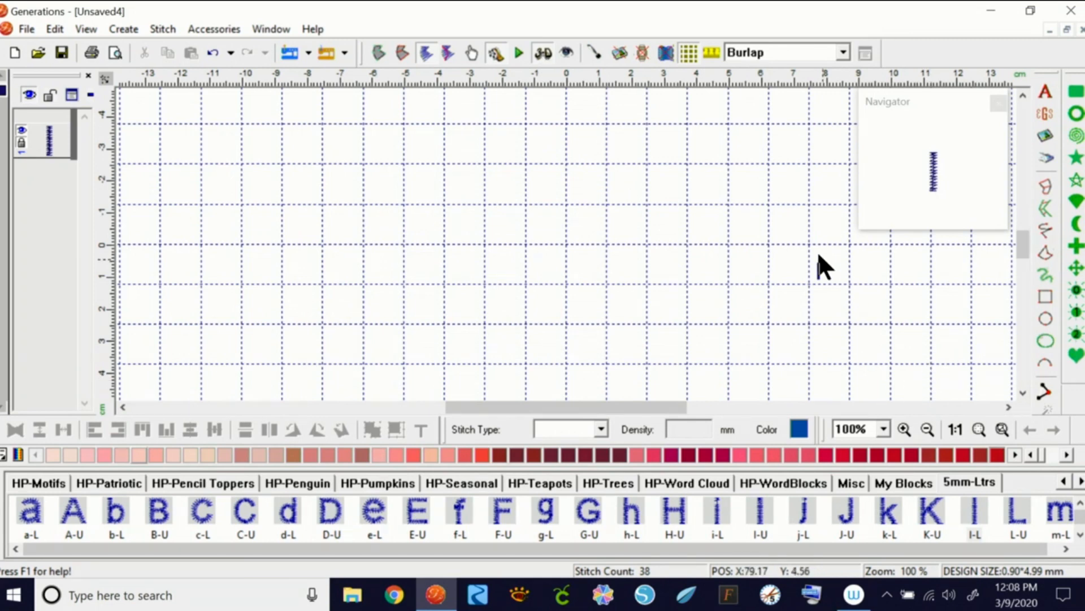
{"action": "left_click", "coordinate": [817, 265]}
{"action": "key", "text": "Delete"}
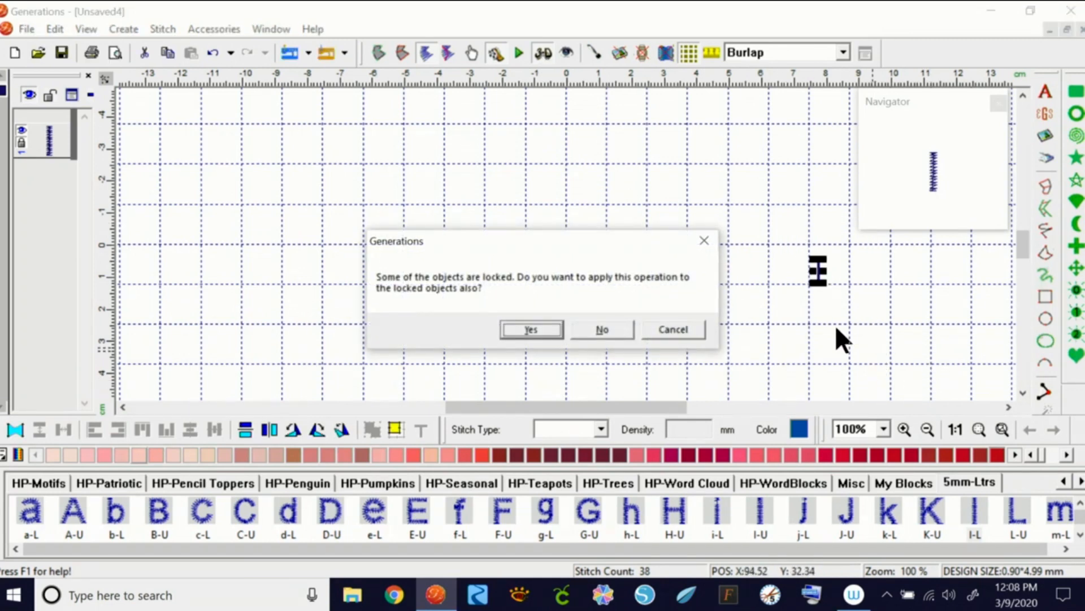
{"action": "left_click", "coordinate": [601, 329]}
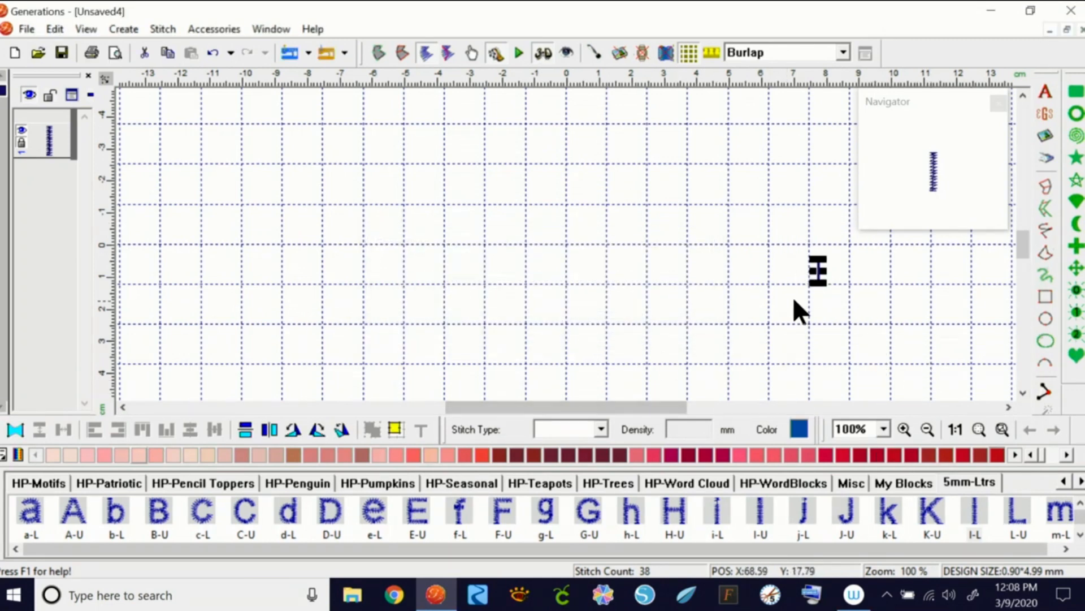
{"action": "left_click", "coordinate": [816, 284]}
{"action": "left_click", "coordinate": [560, 331]}
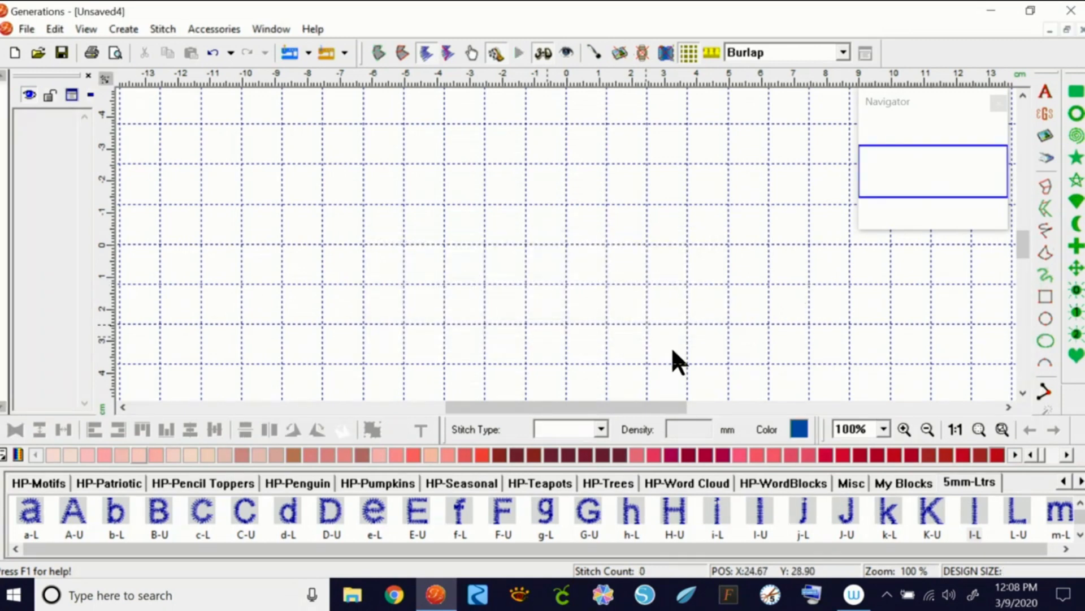
Hide the My Blocks page in the Building Block Bar
{"action": "right_click", "coordinate": [1014, 478]}
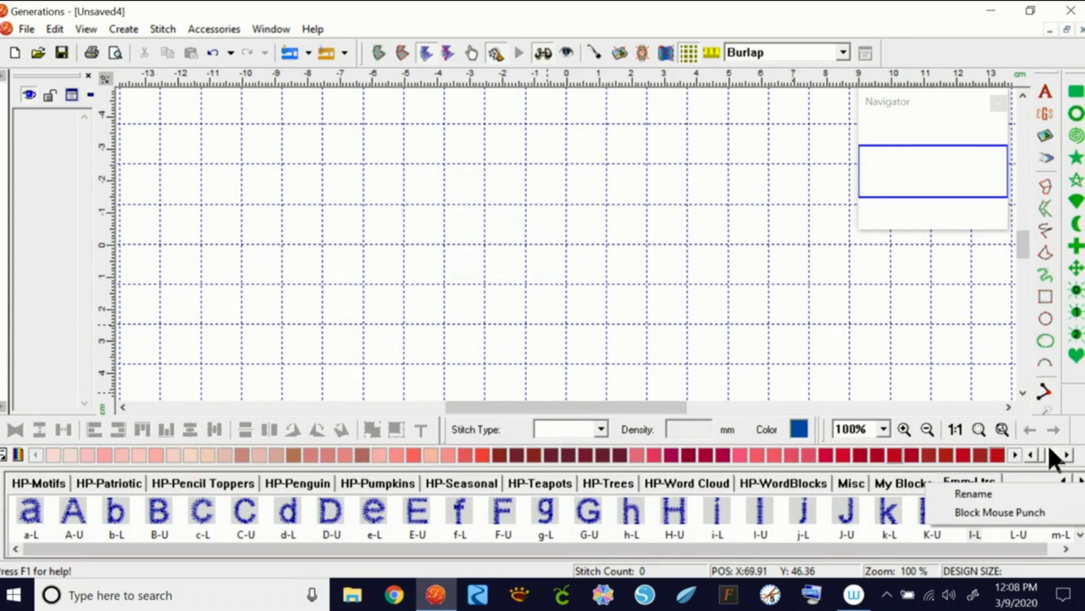
{"action": "right_click", "coordinate": [887, 480]}
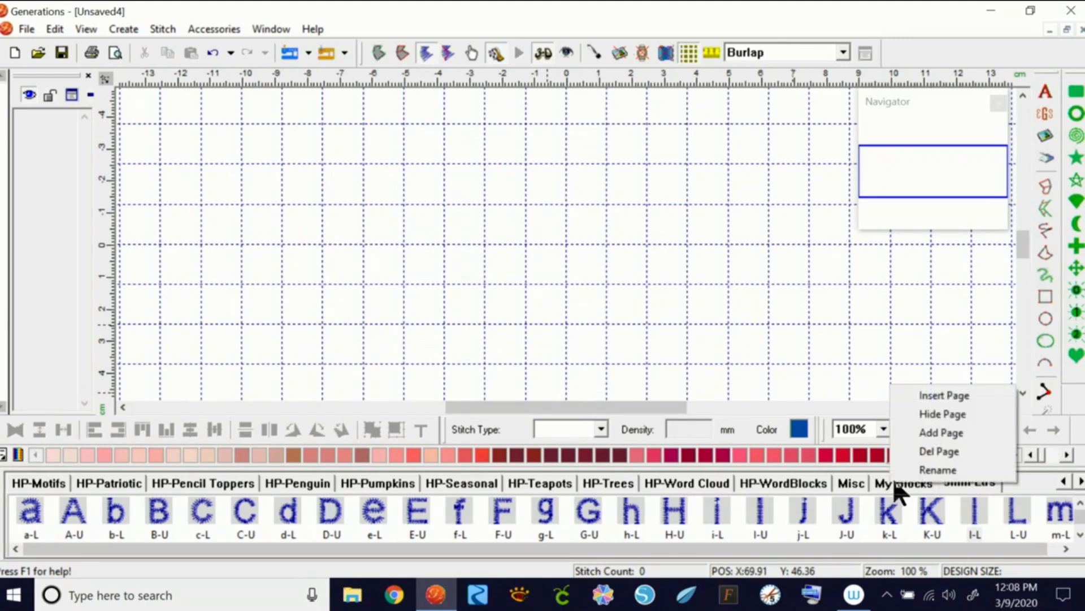
{"action": "left_click", "coordinate": [961, 417]}
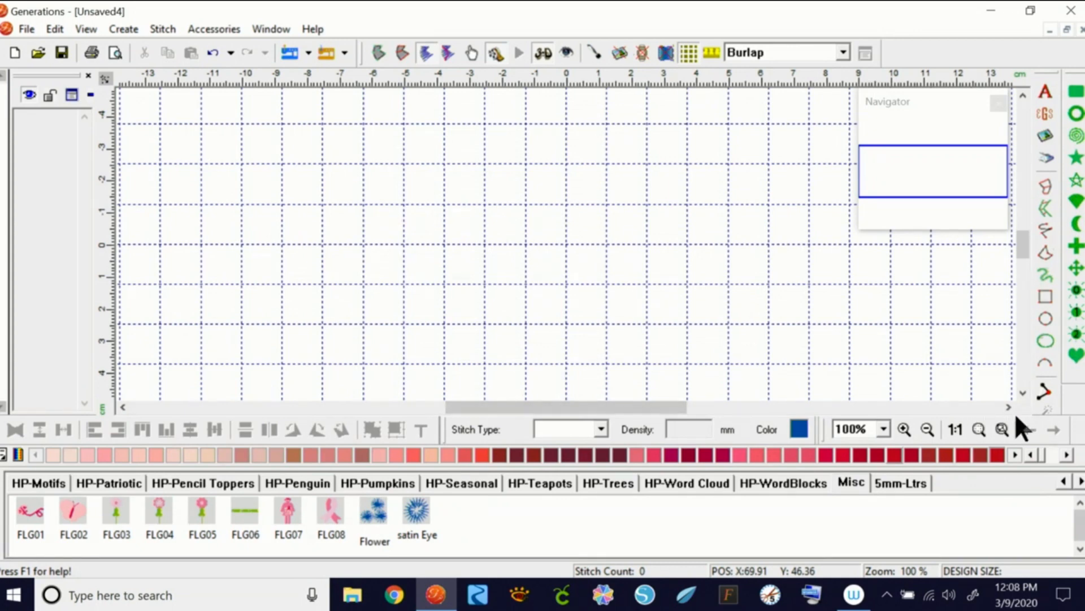
Add a new page named HOLLY to the Building Block Bar and hide the 5mm-Ltrs page
{"action": "right_click", "coordinate": [908, 481]}
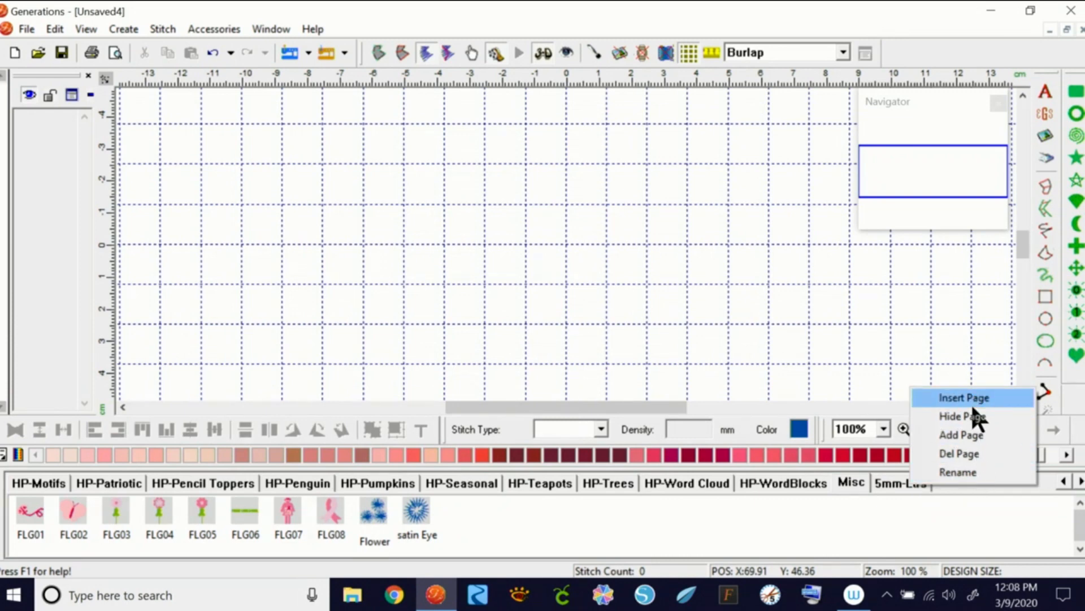
{"action": "left_click", "coordinate": [972, 435]}
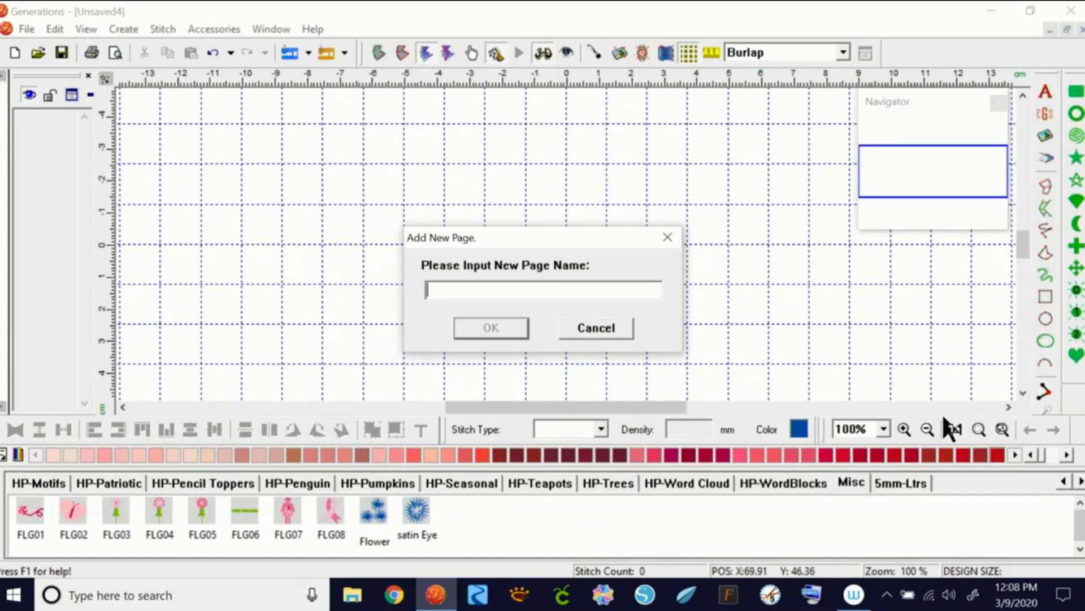
{"action": "type", "text": "HOLLY"}
{"action": "left_click", "coordinate": [499, 326]}
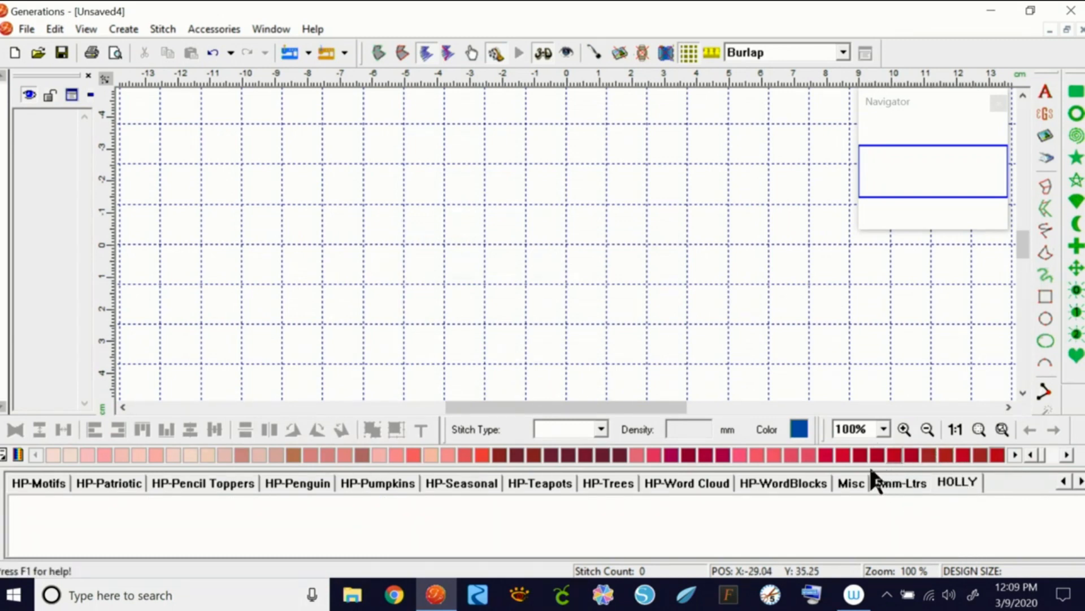
{"action": "right_click", "coordinate": [896, 481]}
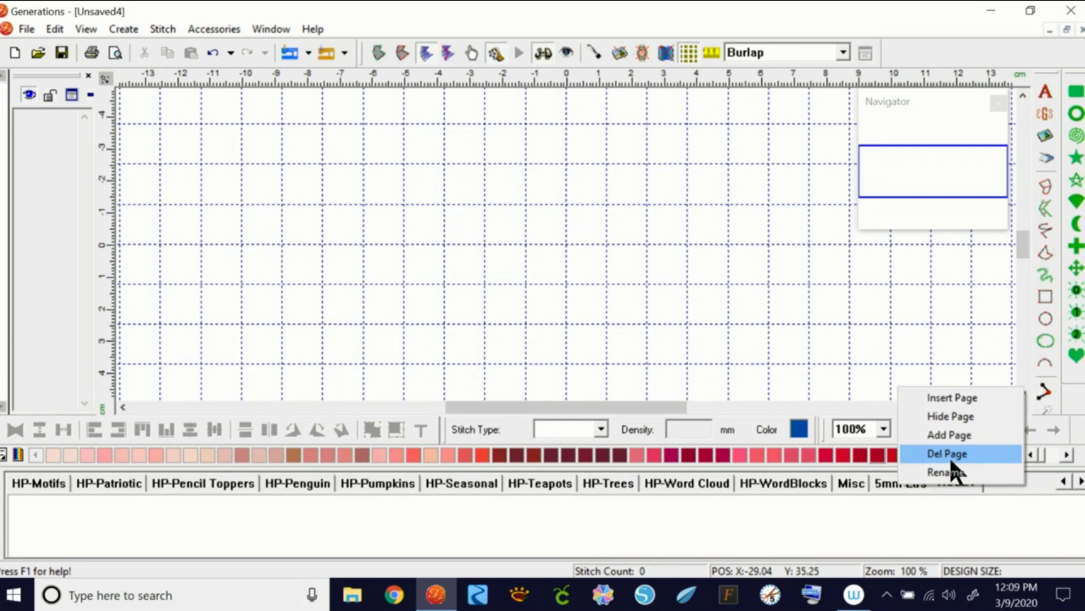
{"action": "left_click", "coordinate": [954, 418]}
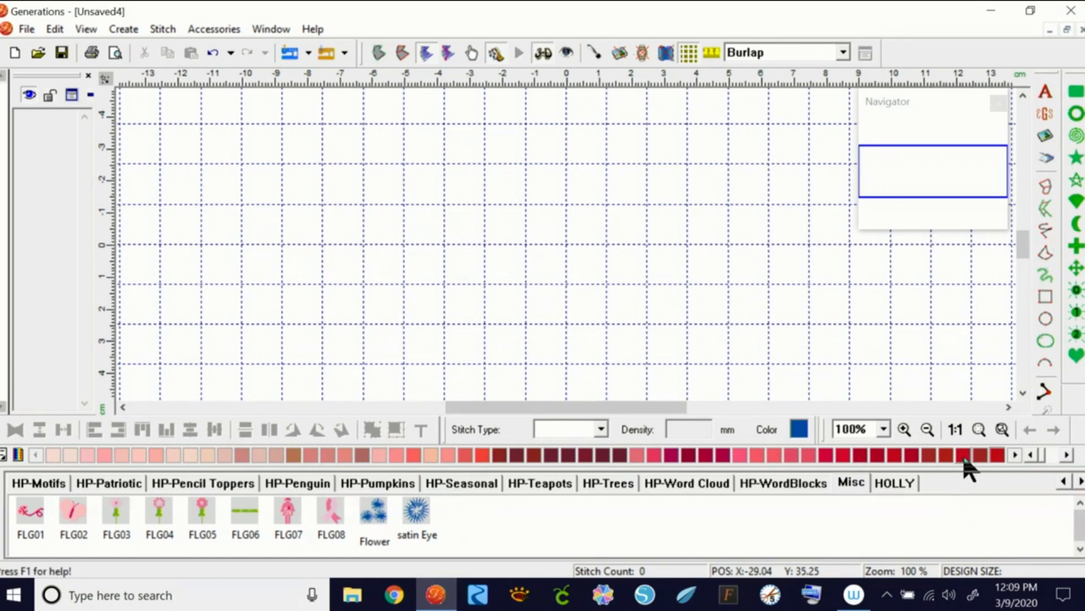
Browse the BuildingBlock folders available for page insertion down to Seasonal, and close the list without inserting any
{"action": "right_click", "coordinate": [957, 481]}
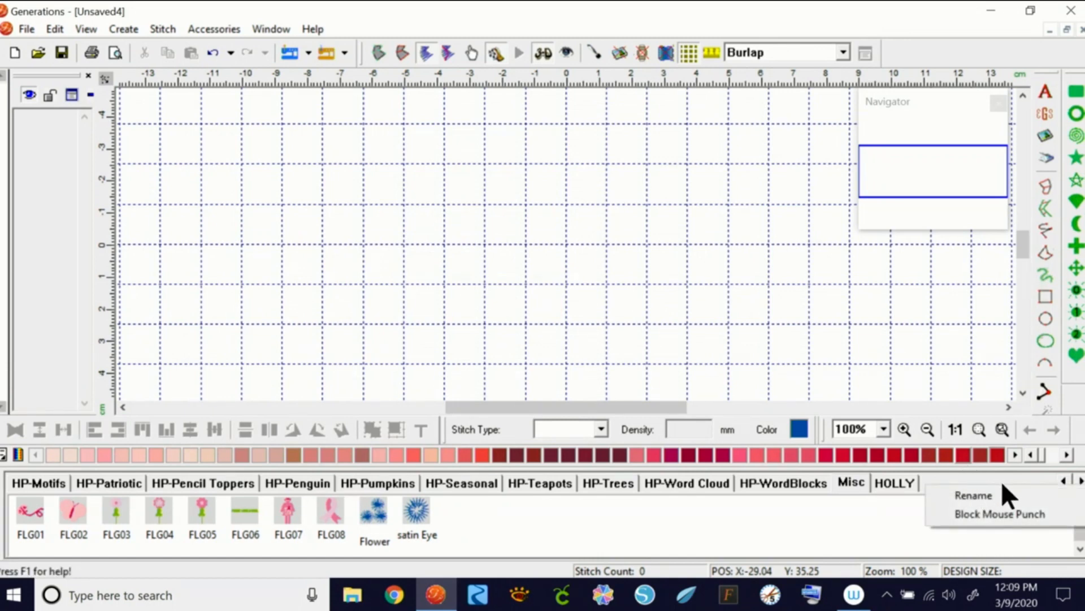
{"action": "left_click", "coordinate": [893, 527]}
{"action": "right_click", "coordinate": [886, 484]}
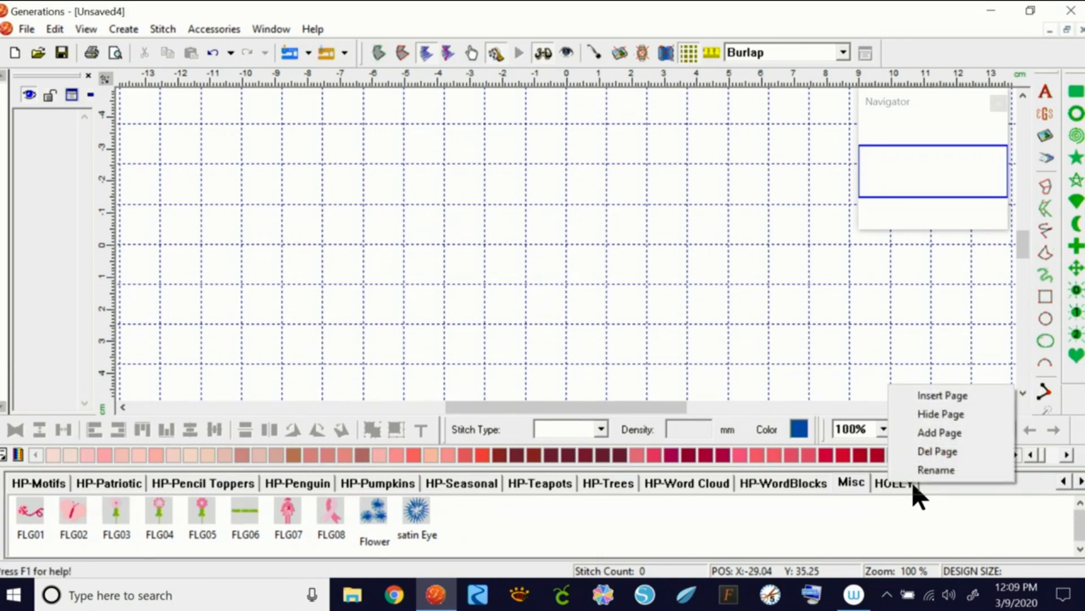
{"action": "left_click", "coordinate": [957, 398]}
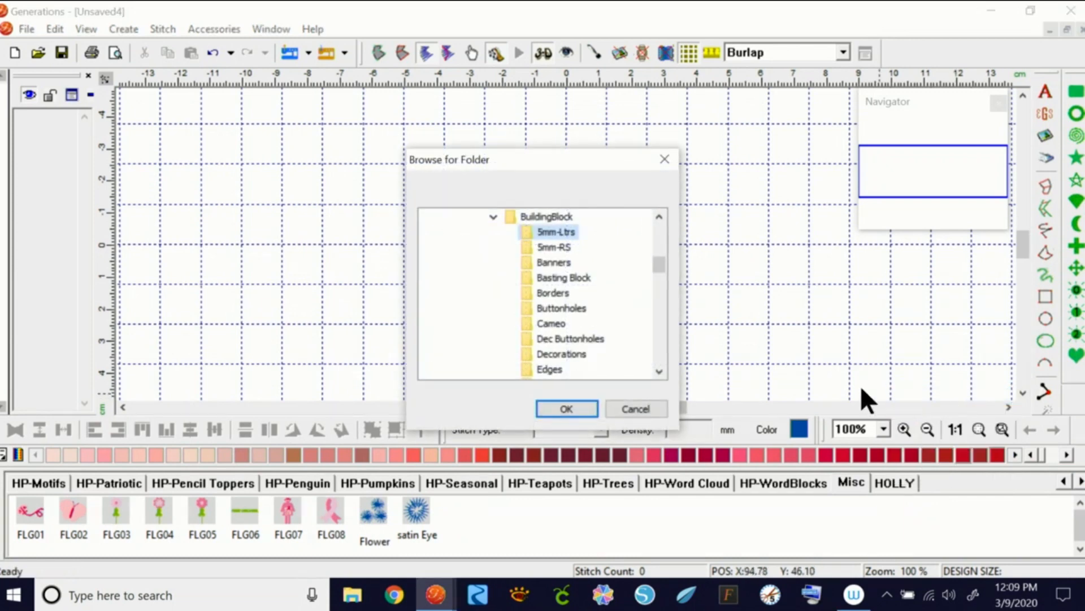
{"action": "left_click_drag", "start_coordinate": [656, 264], "coordinate": [656, 324]}
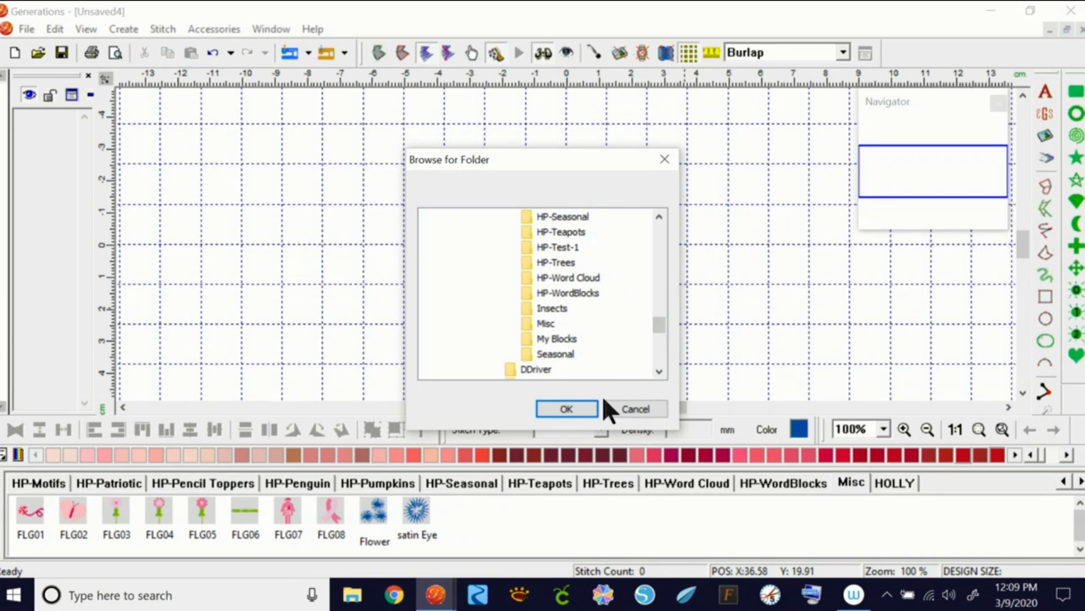
{"action": "left_click", "coordinate": [619, 408]}
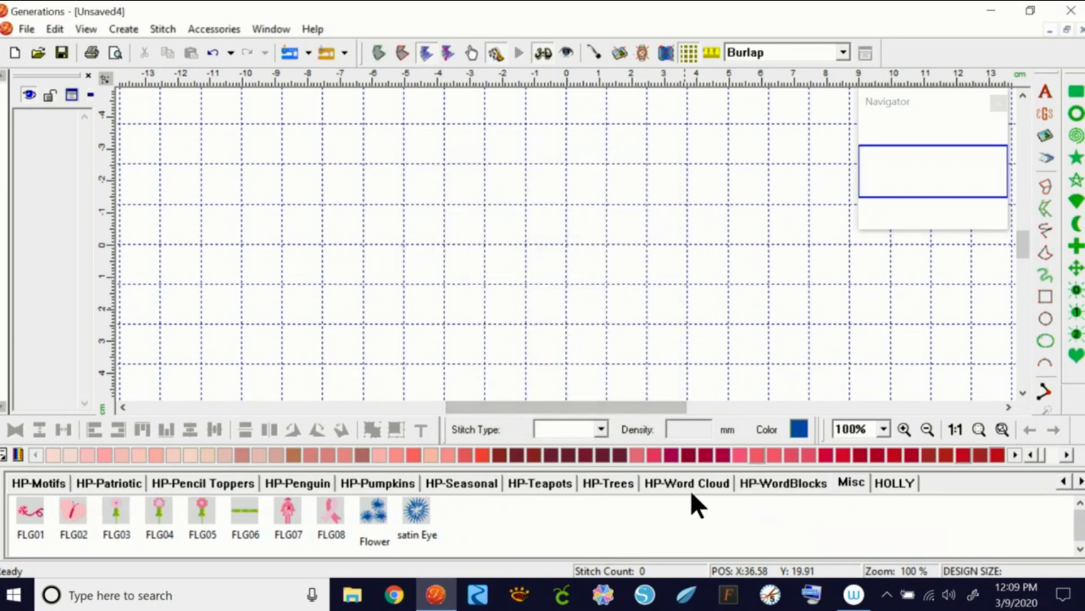
Look back through the Building Block Bar pages to the ones starting with HP, HP-Alphabet and HP-App-Frames
{"action": "left_click", "coordinate": [1063, 481]}
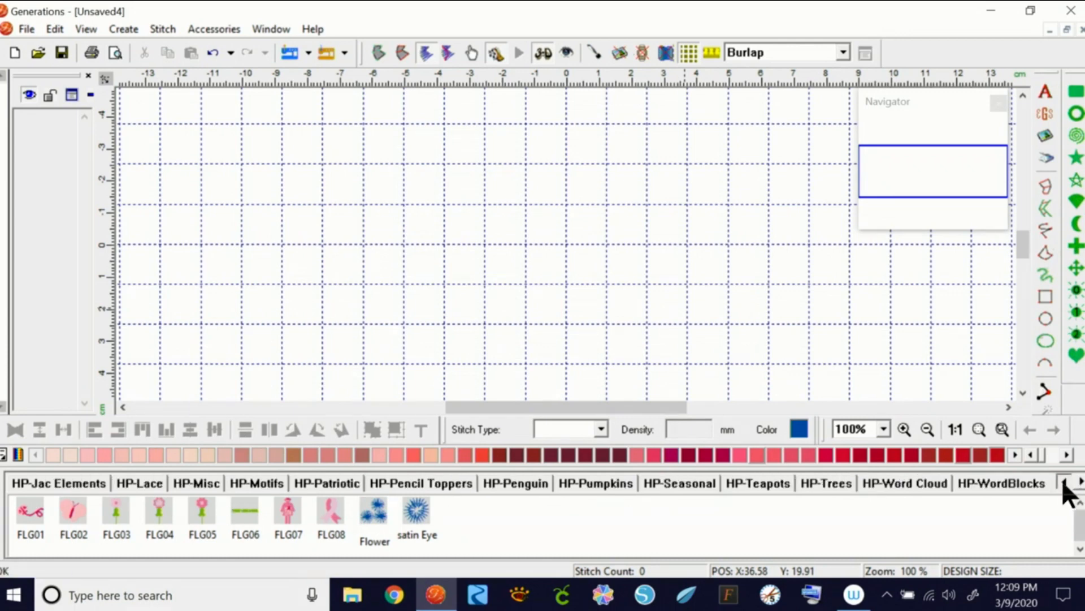
{"action": "left_click", "coordinate": [1063, 481]}
{"action": "left_click", "coordinate": [1063, 481]}
{"action": "left_click", "coordinate": [1063, 481]}
{"action": "left_click", "coordinate": [1062, 481]}
{"action": "left_click", "coordinate": [1062, 481]}
{"action": "left_click", "coordinate": [1062, 481]}
{"action": "left_click", "coordinate": [1061, 481]}
{"action": "left_click", "coordinate": [1062, 481]}
{"action": "left_click", "coordinate": [1061, 481]}
{"action": "left_click", "coordinate": [1062, 481]}
{"action": "left_click", "coordinate": [1062, 481]}
{"action": "left_click", "coordinate": [1062, 481]}
{"action": "left_click", "coordinate": [1062, 481]}
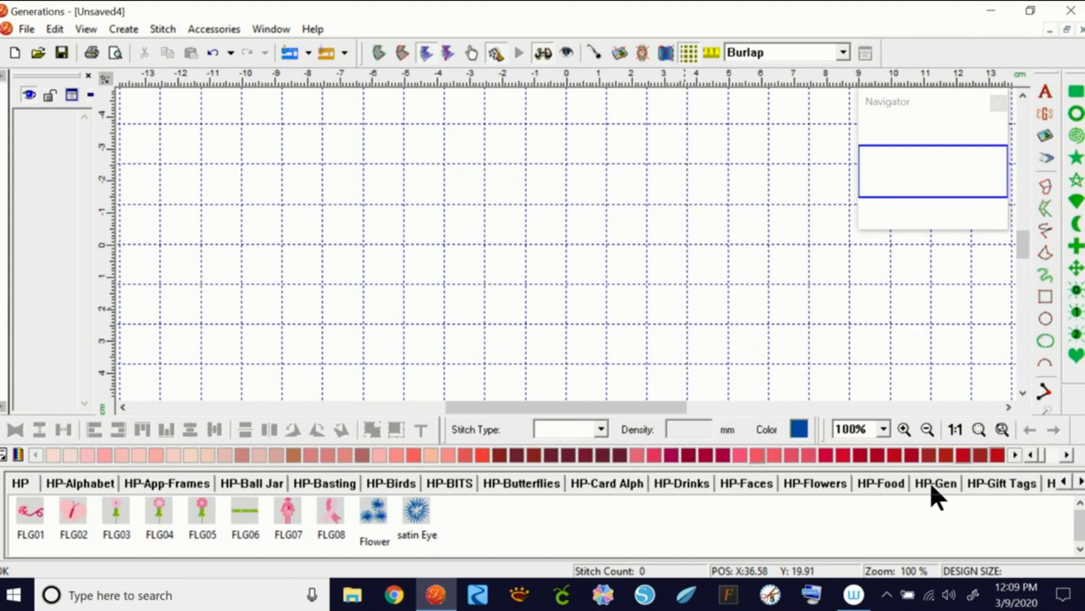
Open the strawberry design atw12039HP.gen from the folder ATWG-GEN-061 - atg11201 - atg12400
{"action": "left_click", "coordinate": [38, 53]}
{"action": "left_click_drag", "start_coordinate": [320, 300], "coordinate": [310, 356]}
{"action": "left_click", "coordinate": [275, 390]}
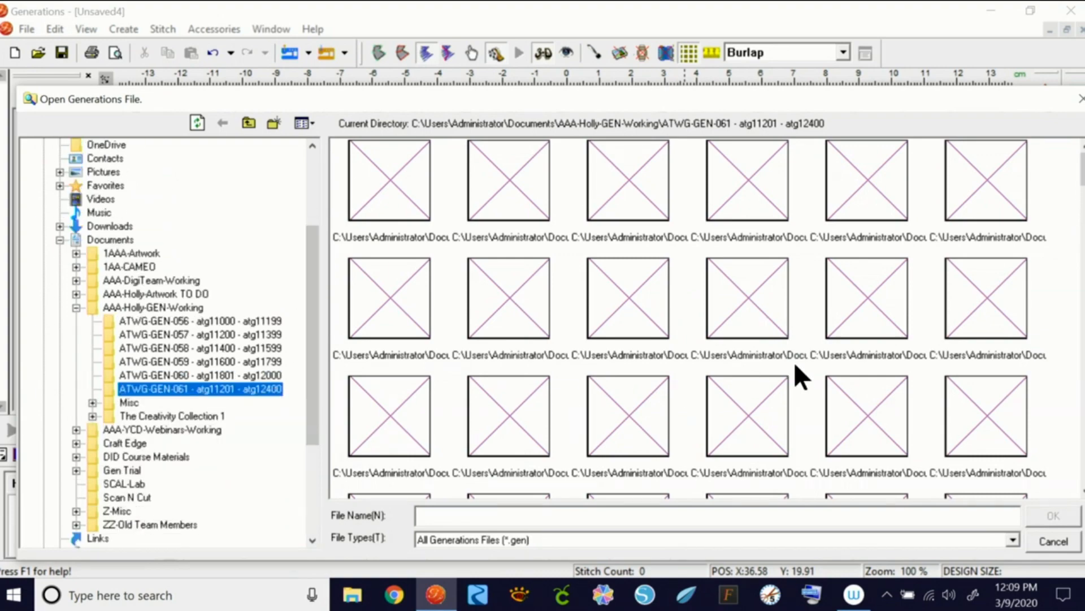
{"action": "left_click_drag", "start_coordinate": [1082, 162], "coordinate": [1082, 449]}
{"action": "scroll", "coordinate": [1043, 410], "scroll_direction": "down", "scroll_amount": 4}
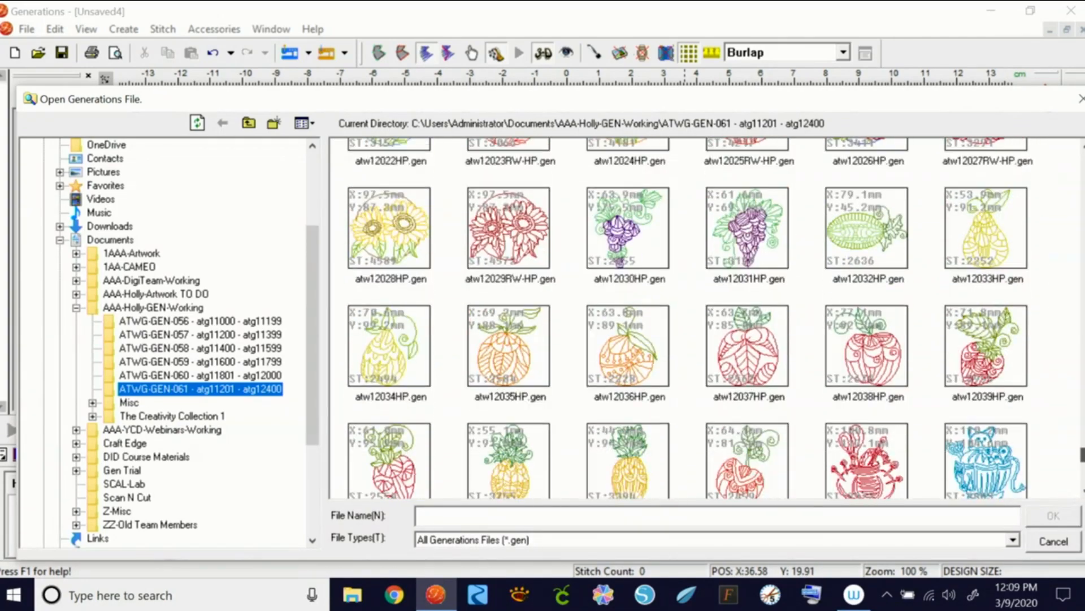
{"action": "double_click", "coordinate": [998, 310]}
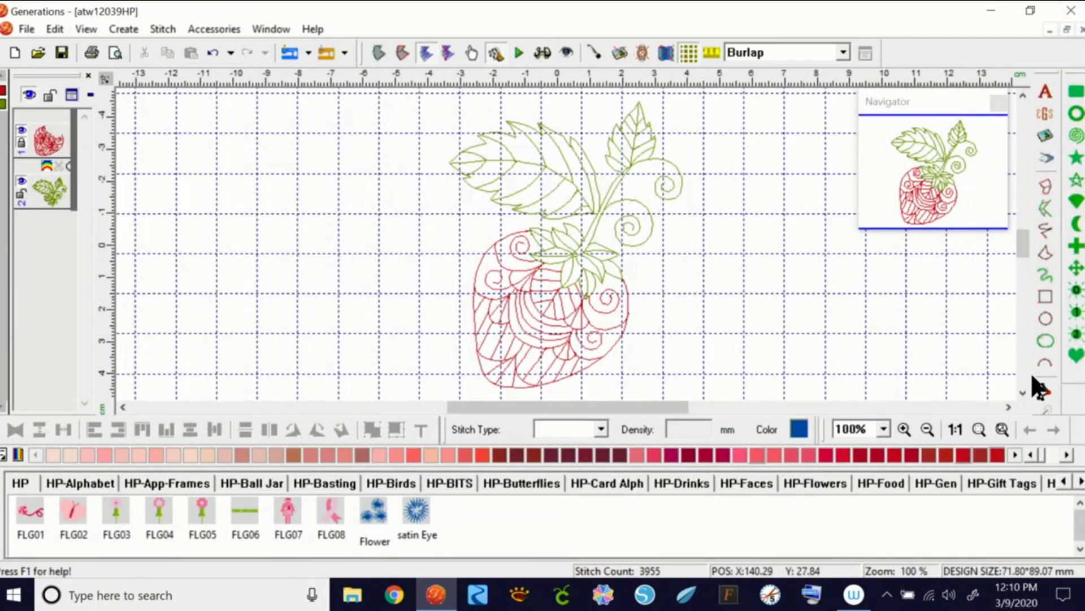
Delete the whole strawberry design, applying the deletion to the locked objects as well
{"action": "left_click", "coordinate": [611, 265]}
{"action": "key", "text": "Delete"}
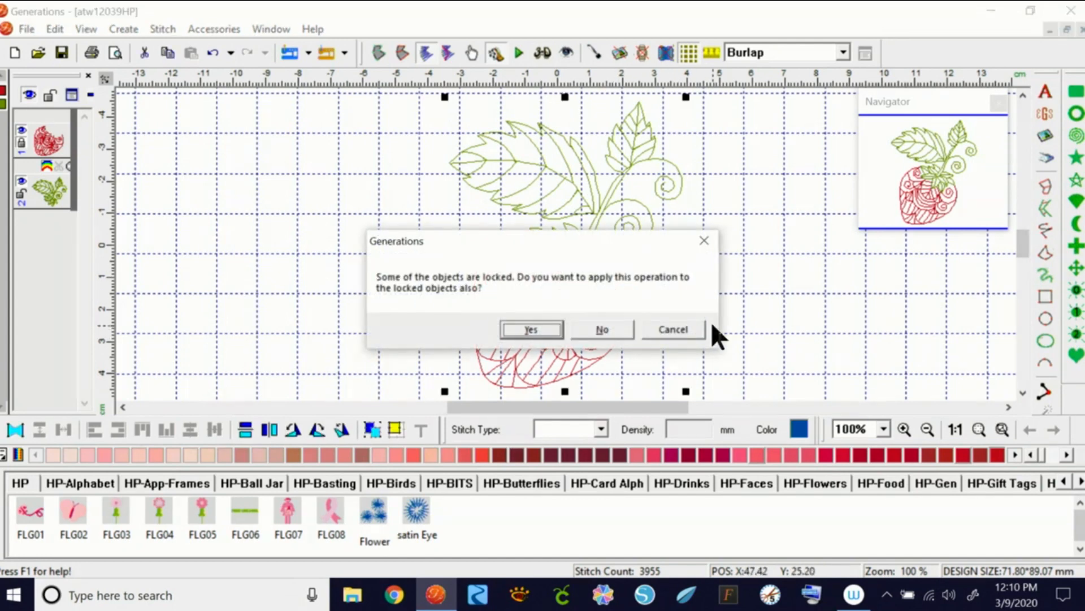
{"action": "left_click", "coordinate": [546, 328]}
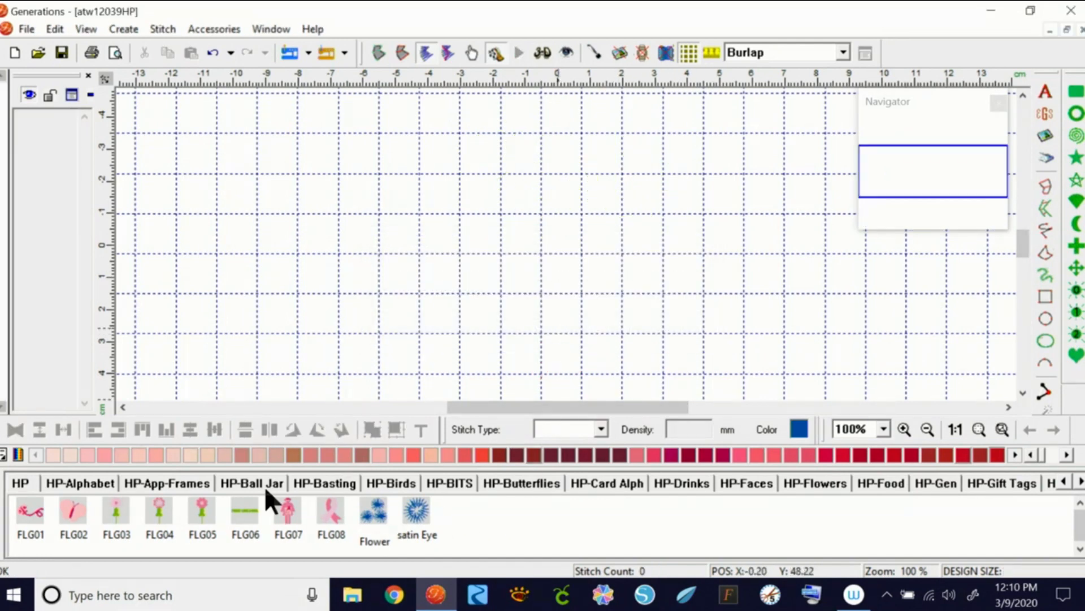
Place three App-Xm Christmas frames from the HP-App-Frames page side by side: the round ornament, the pointed ornament and the bell
{"action": "left_click", "coordinate": [249, 482]}
{"action": "left_click", "coordinate": [164, 484]}
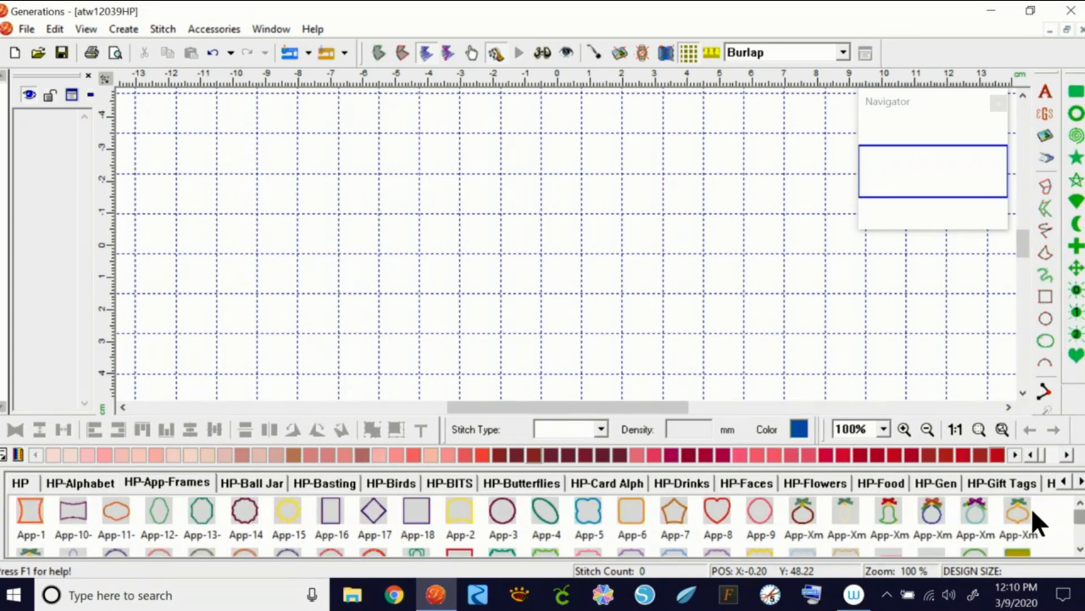
{"action": "left_click_drag", "start_coordinate": [808, 514], "coordinate": [510, 337]}
{"action": "left_click_drag", "start_coordinate": [846, 512], "coordinate": [686, 316]}
{"action": "left_click_drag", "start_coordinate": [890, 511], "coordinate": [765, 247]}
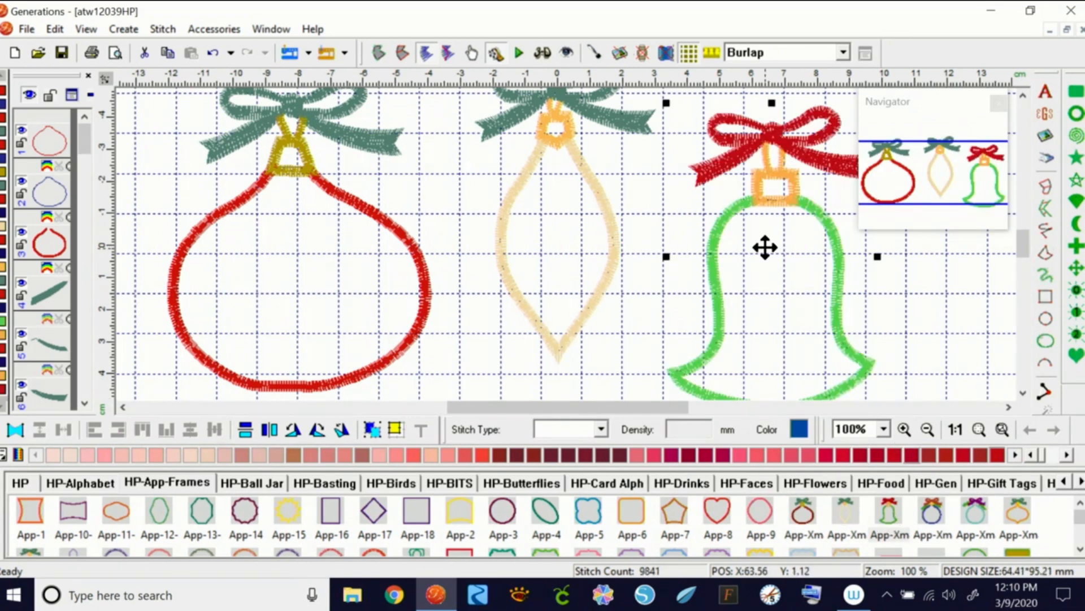
Delete the bell and both ornament frames so the canvas is empty
{"action": "key", "text": "Delete"}
{"action": "left_click", "coordinate": [556, 326]}
{"action": "key", "text": "Delete"}
{"action": "left_click", "coordinate": [528, 339]}
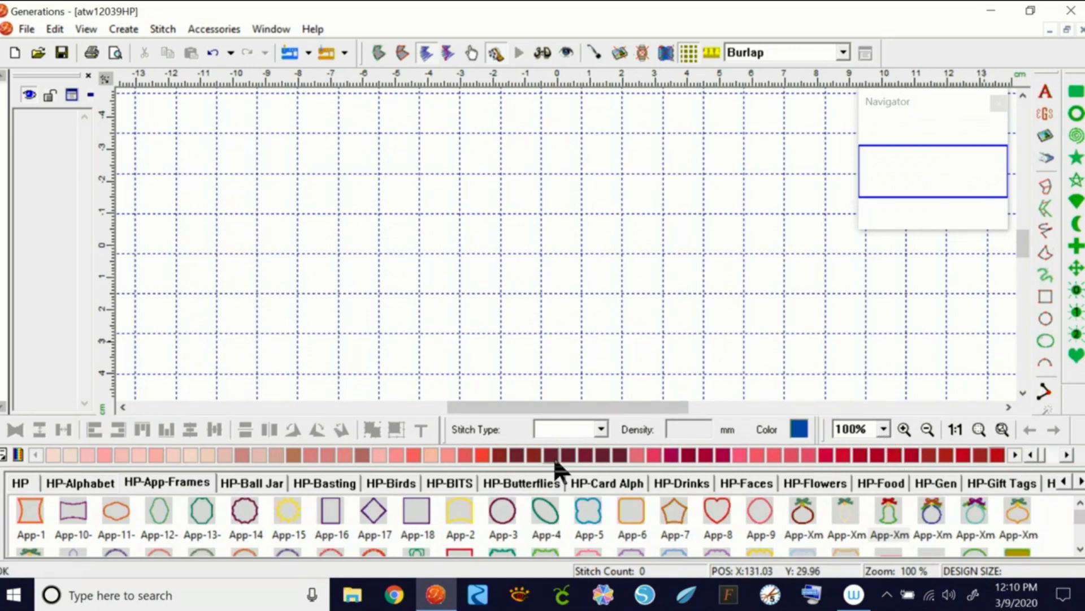
Place the blue Butterfly block from the HP-Butterflies page on the canvas left of centre
{"action": "left_click", "coordinate": [97, 481]}
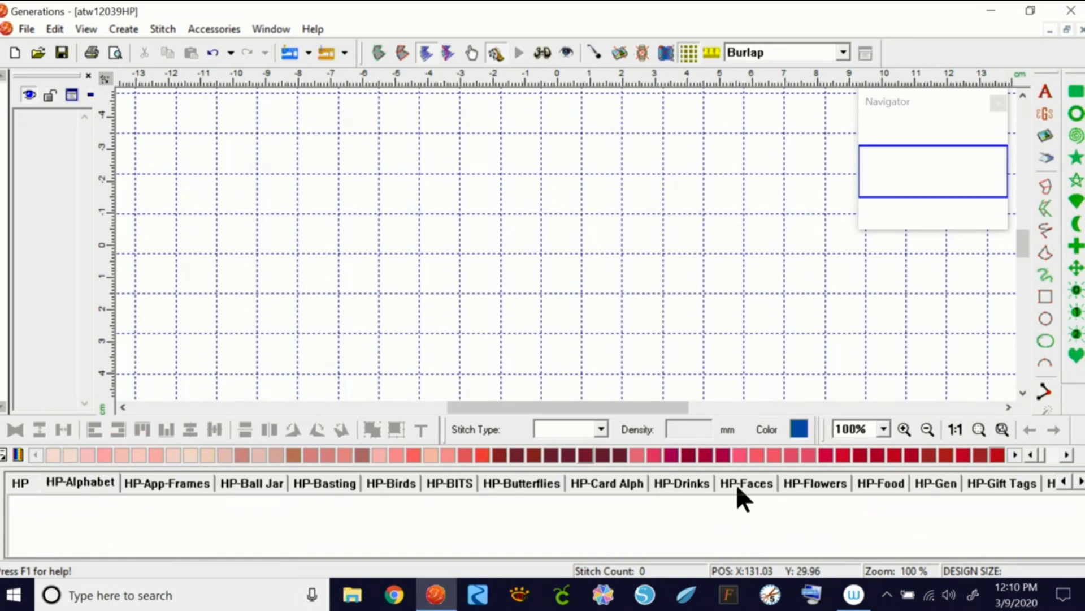
{"action": "left_click", "coordinate": [516, 484]}
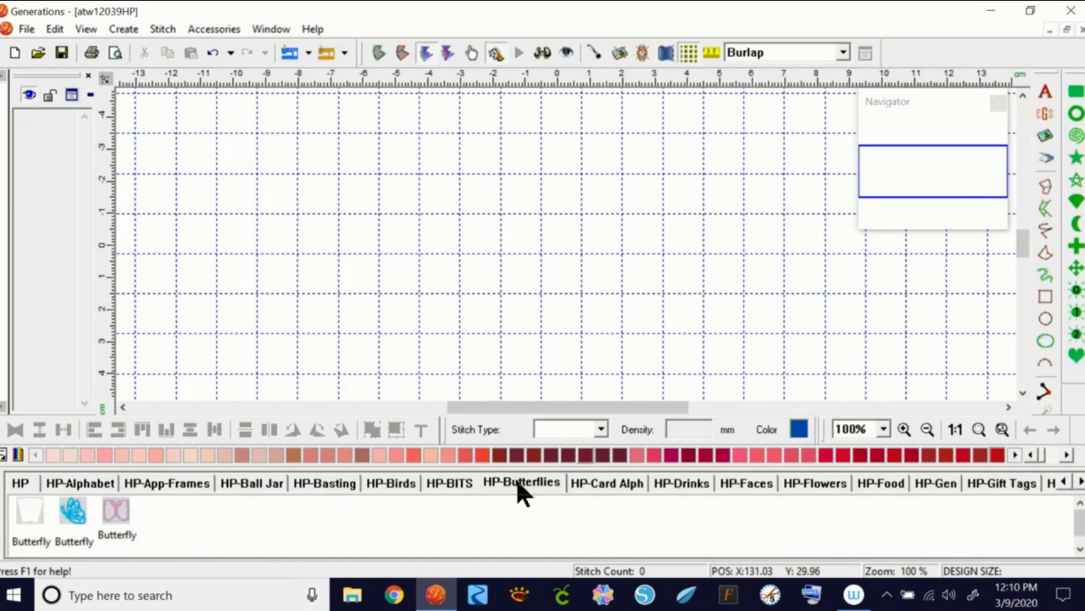
{"action": "left_click", "coordinate": [74, 514]}
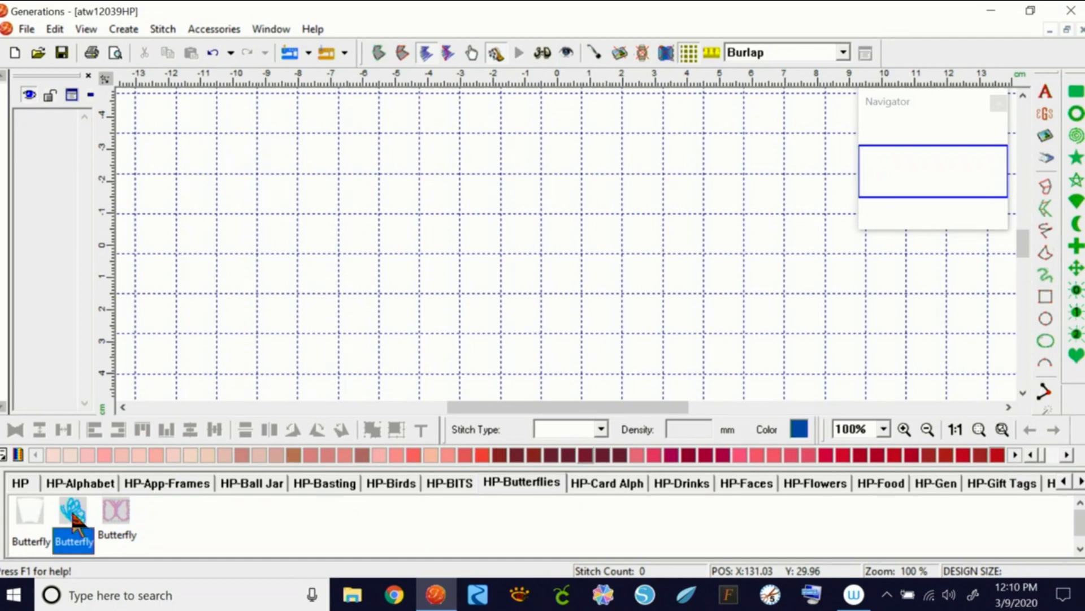
{"action": "left_click_drag", "start_coordinate": [73, 514], "coordinate": [391, 226]}
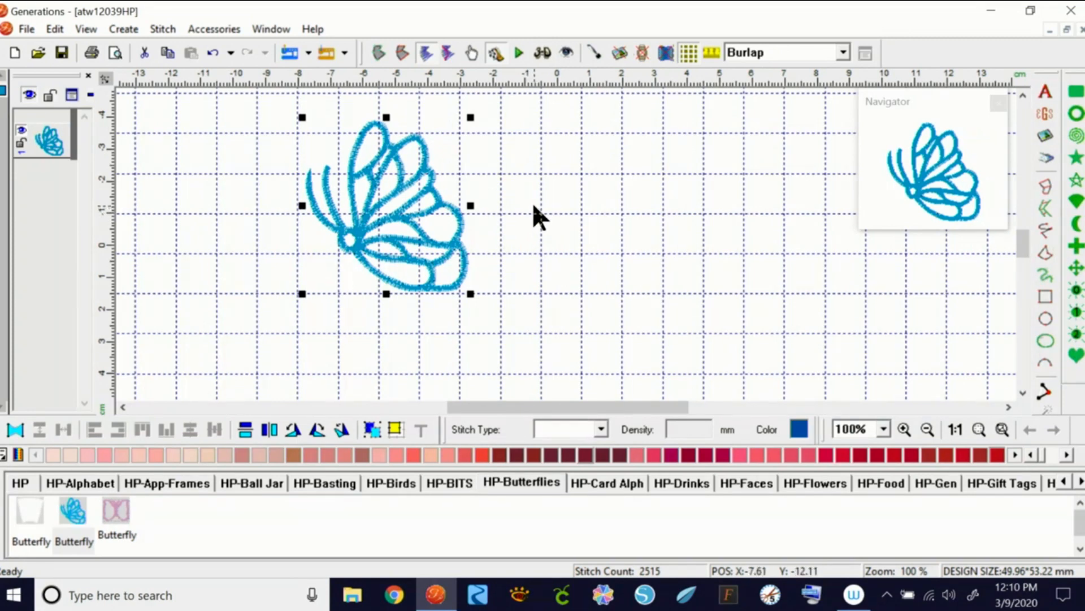
Paste two copies of the butterfly in a row beside the original, and delete all three butterflies together
{"action": "key", "text": "ctrl+c"}
{"action": "key", "text": "ctrl+v"}
{"action": "left_click_drag", "start_coordinate": [429, 257], "coordinate": [602, 257]}
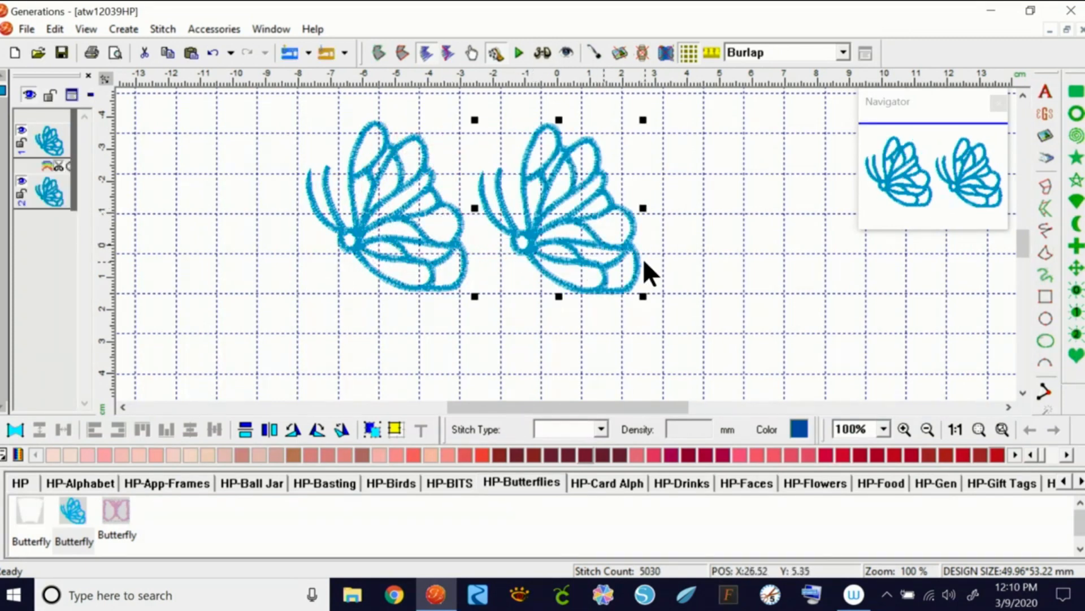
{"action": "key", "text": "ctrl+v"}
{"action": "left_click_drag", "start_coordinate": [434, 252], "coordinate": [799, 272]}
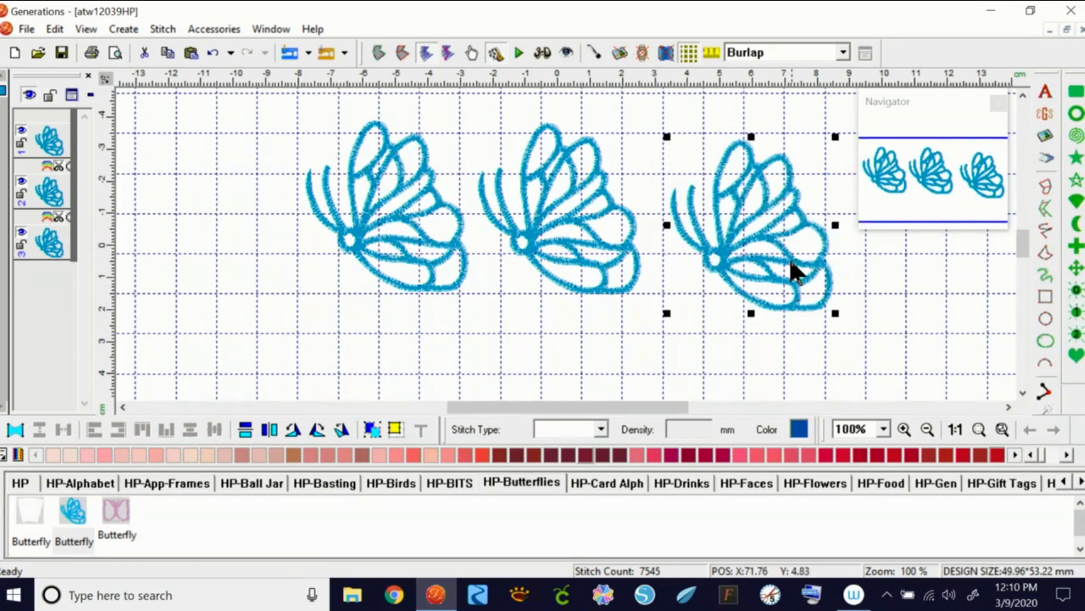
{"action": "left_click_drag", "start_coordinate": [272, 91], "coordinate": [859, 300]}
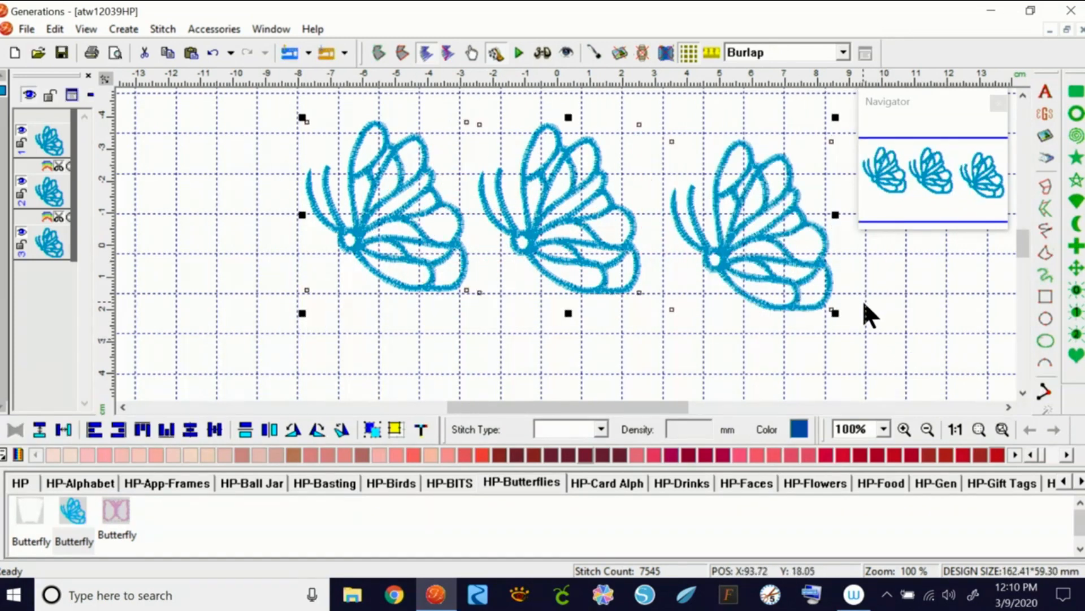
{"action": "key", "text": "Delete"}
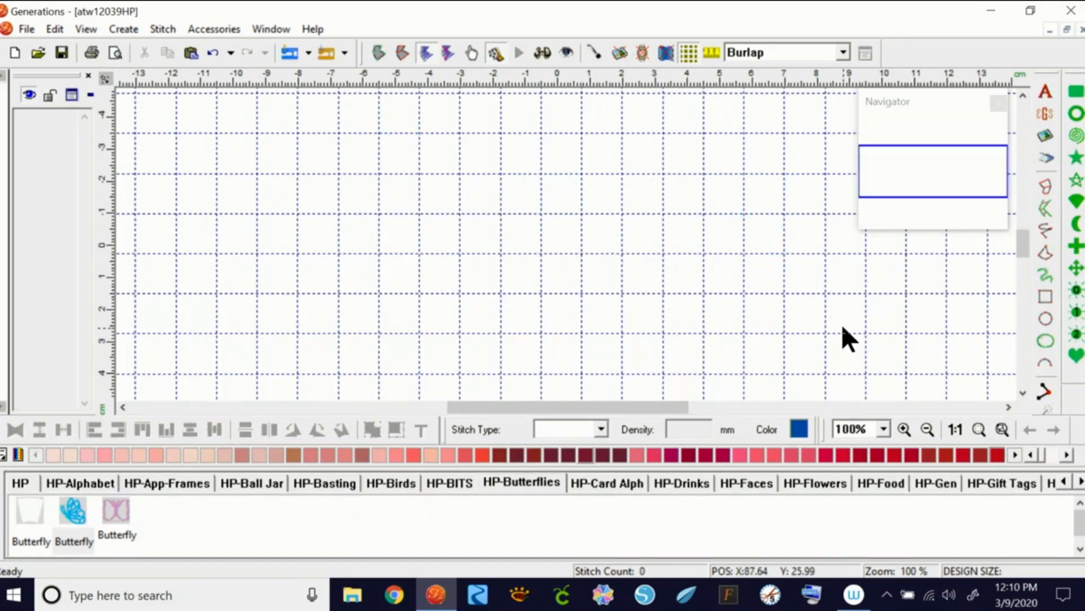
Repeat the blue Butterfly block five times in a horizontal row across the canvas using Block Mouse Punch, and end the punching
{"action": "right_click", "coordinate": [73, 509]}
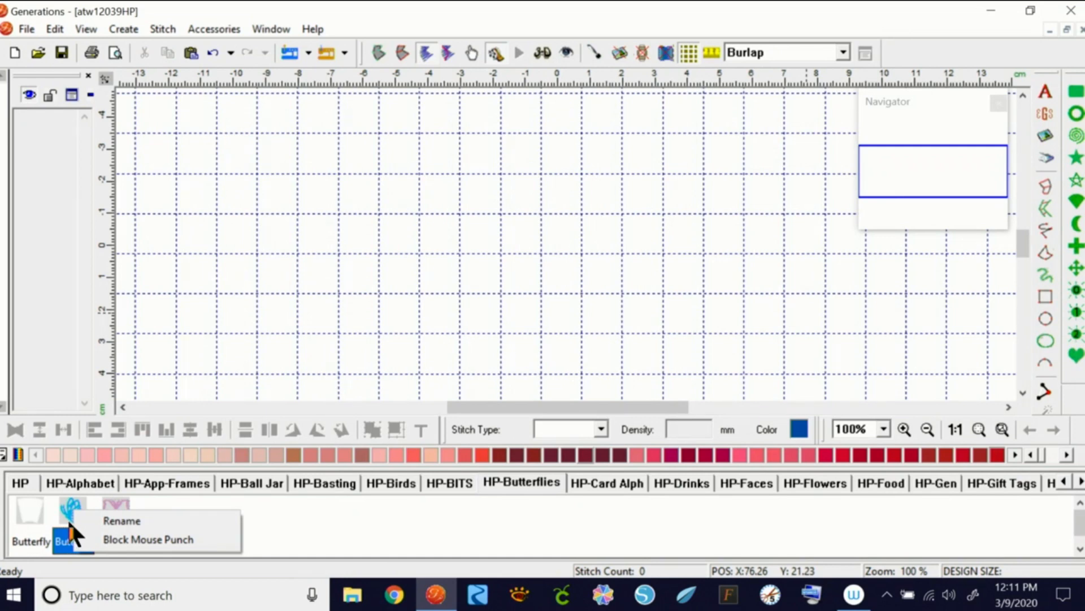
{"action": "left_click", "coordinate": [150, 539]}
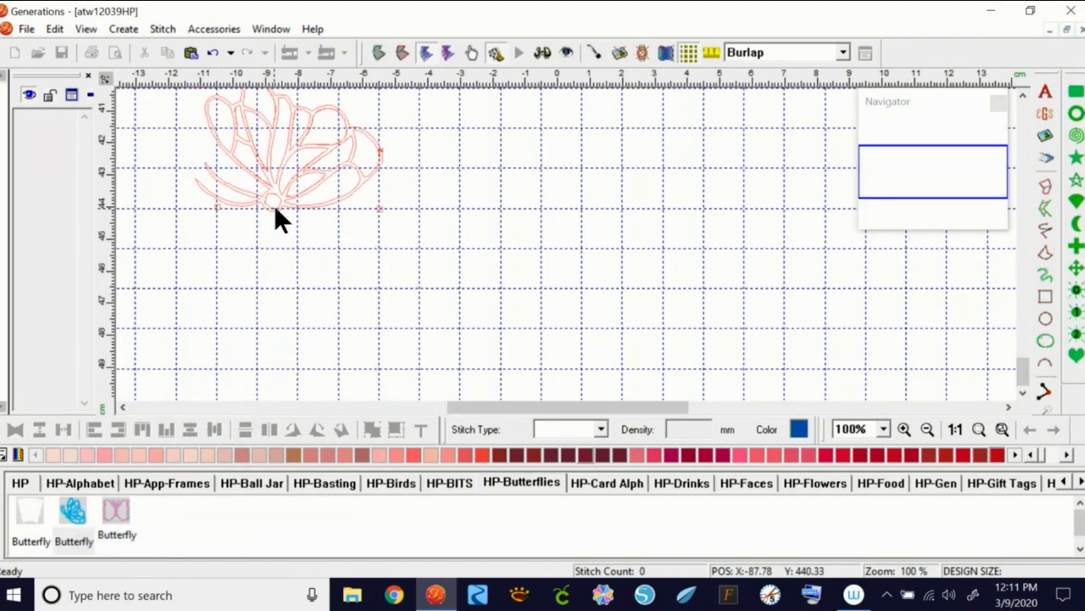
{"action": "left_click", "coordinate": [294, 203]}
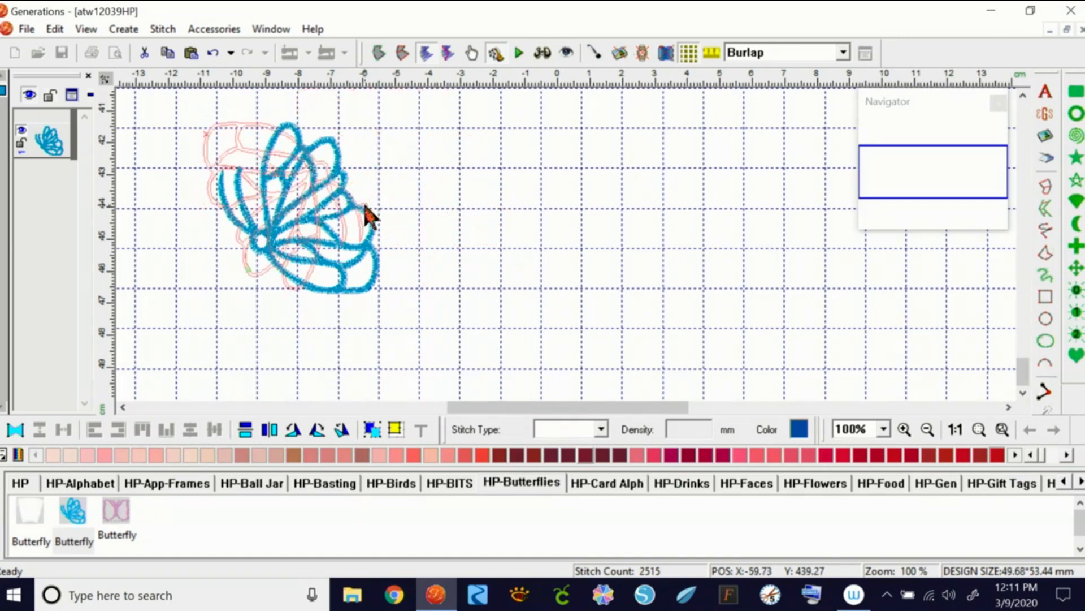
{"action": "left_click", "coordinate": [449, 216]}
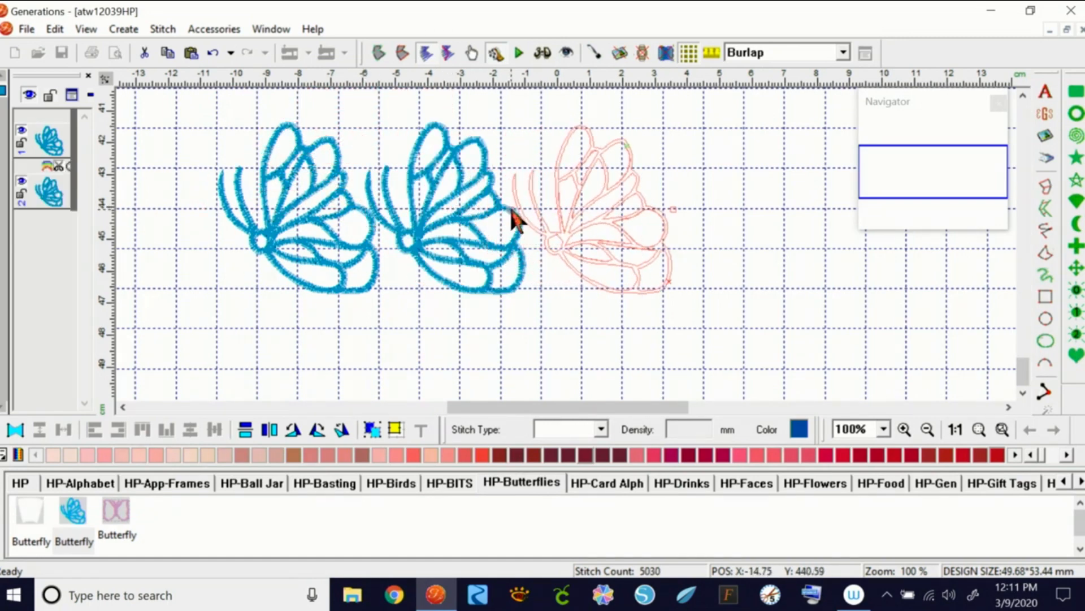
{"action": "left_click", "coordinate": [606, 205]}
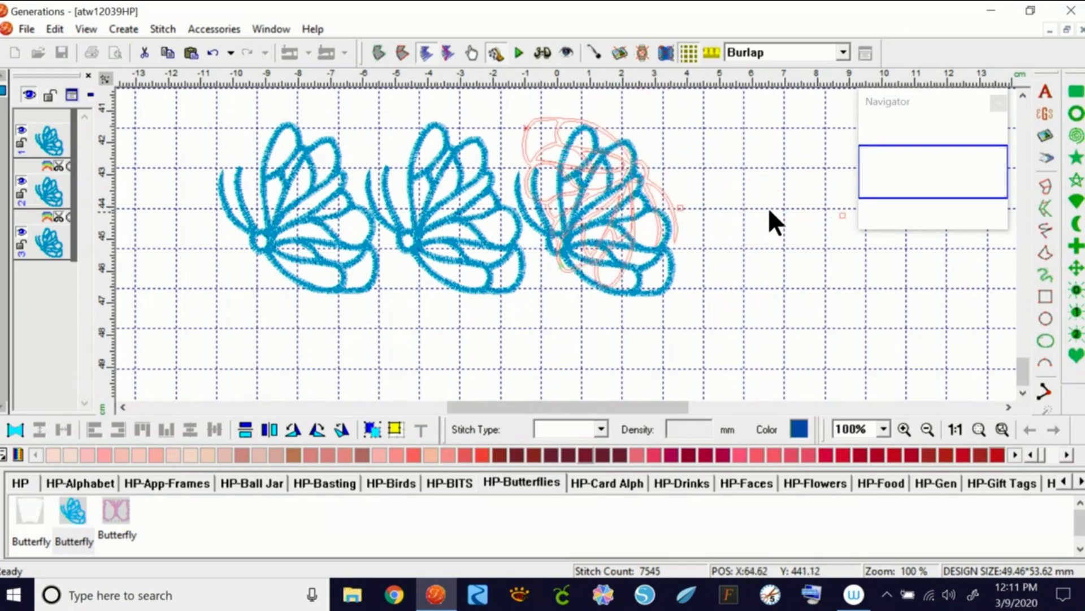
{"action": "left_click", "coordinate": [770, 206]}
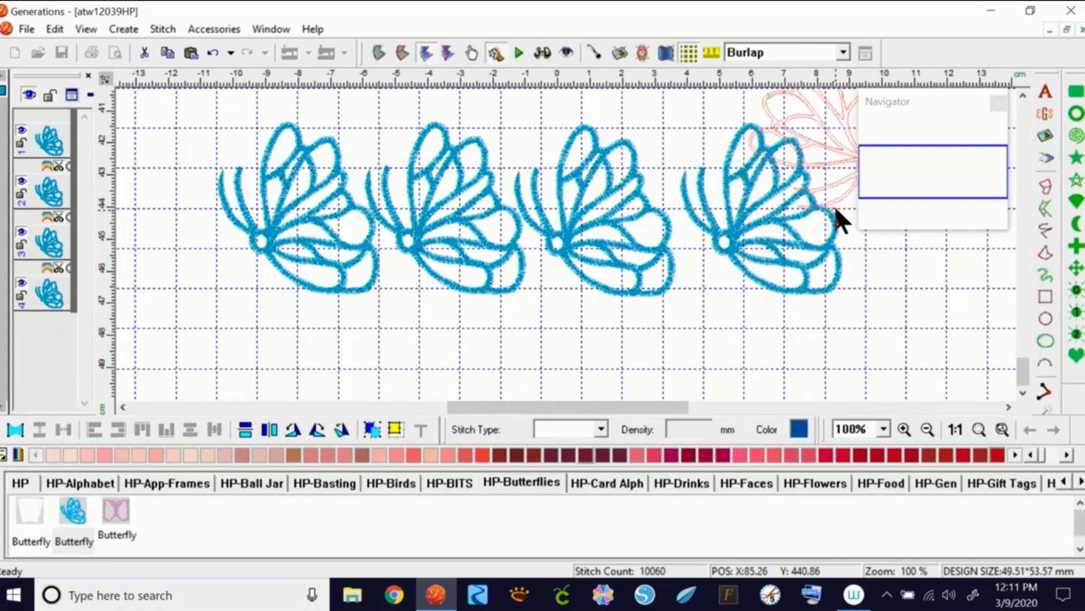
{"action": "left_click", "coordinate": [939, 207]}
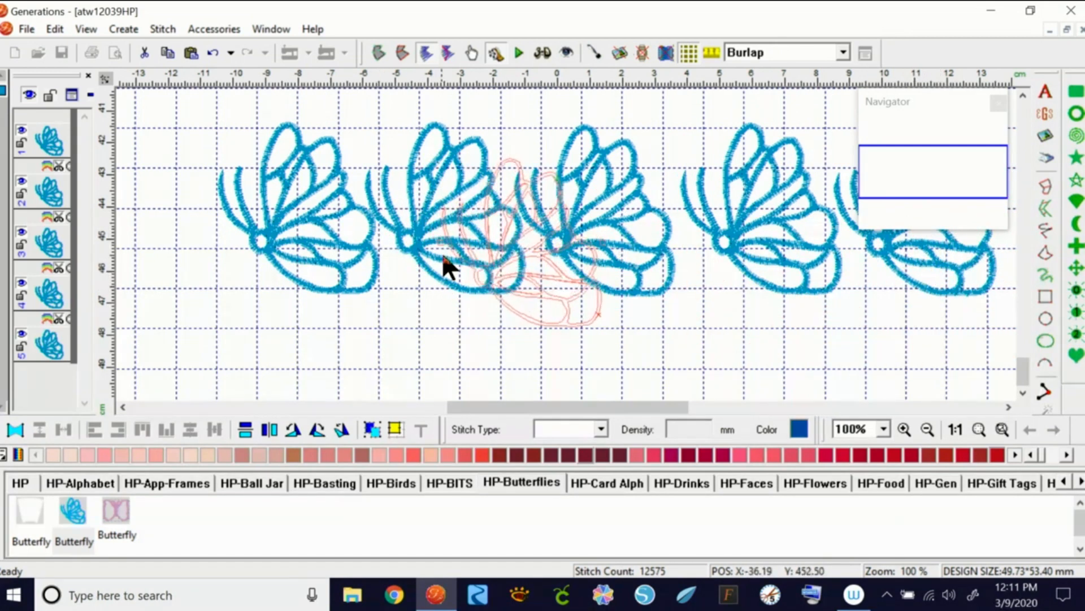
{"action": "right_click", "coordinate": [466, 303]}
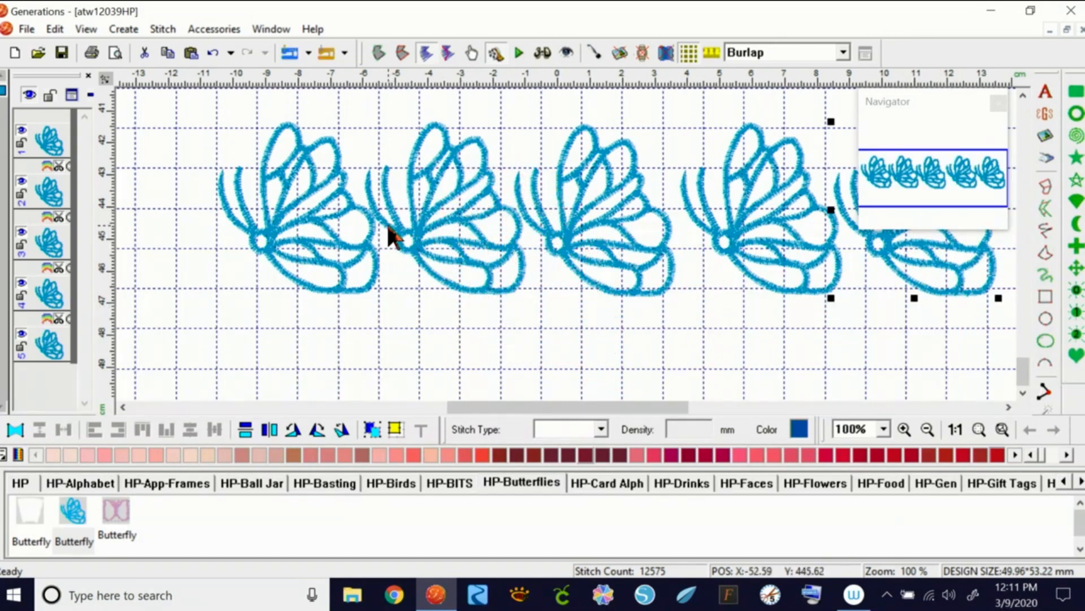
Move the third, fourth and fifth butterflies closer to their neighbours to even the row, and delete all five butterflies
{"action": "left_click_drag", "start_coordinate": [586, 247], "coordinate": [576, 240]}
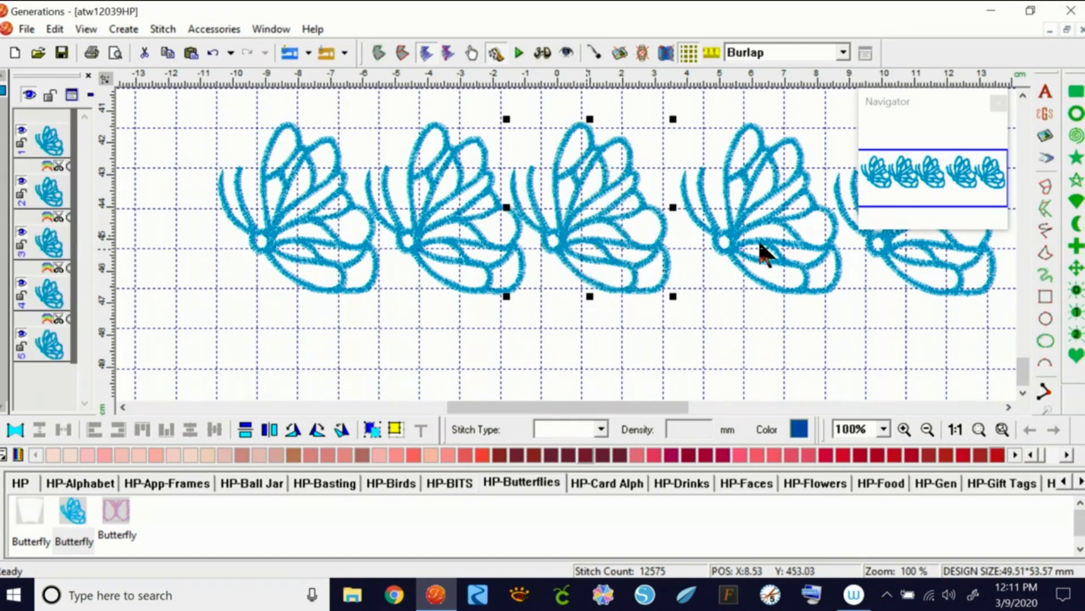
{"action": "left_click_drag", "start_coordinate": [790, 252], "coordinate": [737, 252]}
{"action": "left_click_drag", "start_coordinate": [921, 230], "coordinate": [892, 249]}
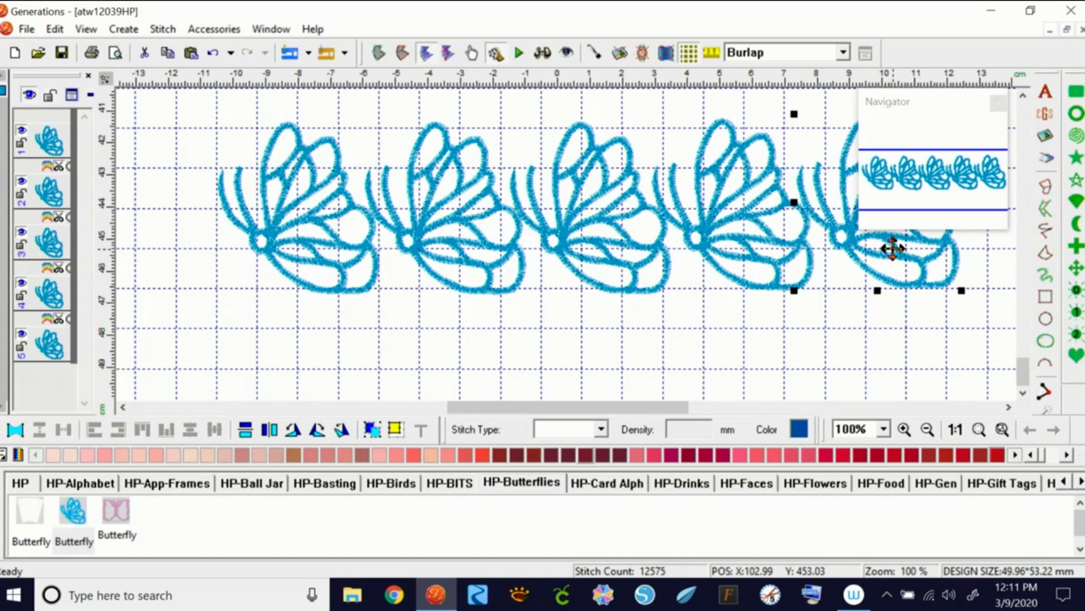
{"action": "left_click_drag", "start_coordinate": [194, 102], "coordinate": [998, 329]}
{"action": "key", "text": "Delete"}
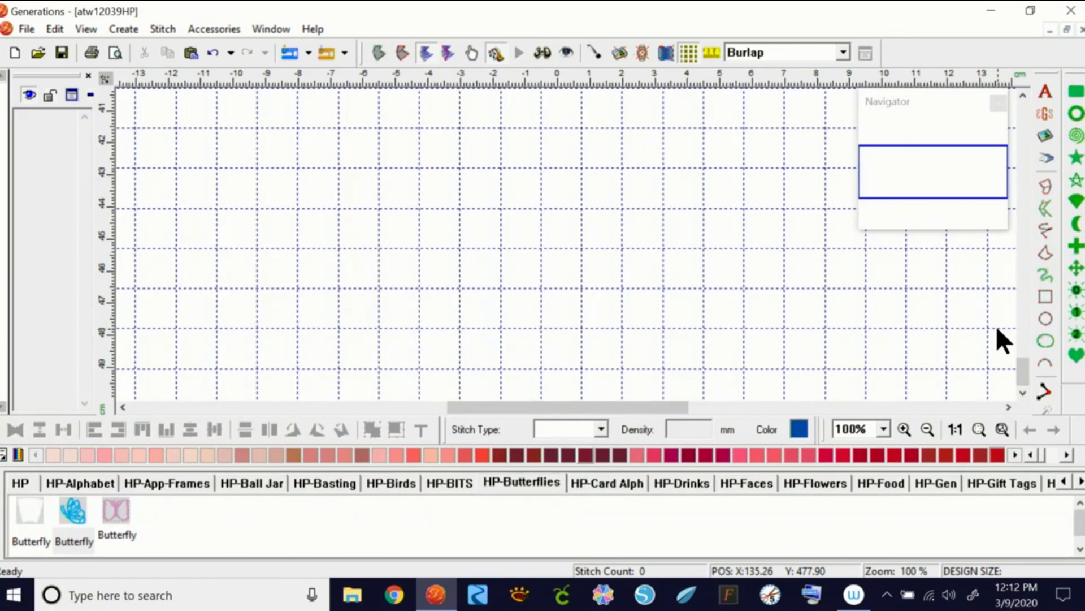
Browse the Building Block Bar's page names through to the last ones, Misc and HOLLY
{"action": "left_click", "coordinate": [1081, 481]}
{"action": "left_click", "coordinate": [1080, 481]}
{"action": "left_click", "coordinate": [1081, 481]}
{"action": "left_click", "coordinate": [1081, 481]}
{"action": "left_click", "coordinate": [1081, 481]}
{"action": "left_click", "coordinate": [1081, 481]}
{"action": "left_click", "coordinate": [1080, 482]}
{"action": "left_click", "coordinate": [1080, 481]}
{"action": "left_click", "coordinate": [1081, 481]}
{"action": "left_click", "coordinate": [1081, 482]}
{"action": "left_click", "coordinate": [1080, 481]}
{"action": "left_click", "coordinate": [1080, 481]}
{"action": "left_click", "coordinate": [1081, 481]}
{"action": "left_click", "coordinate": [1080, 481]}
{"action": "left_click", "coordinate": [1080, 481]}
{"action": "left_click", "coordinate": [1080, 481]}
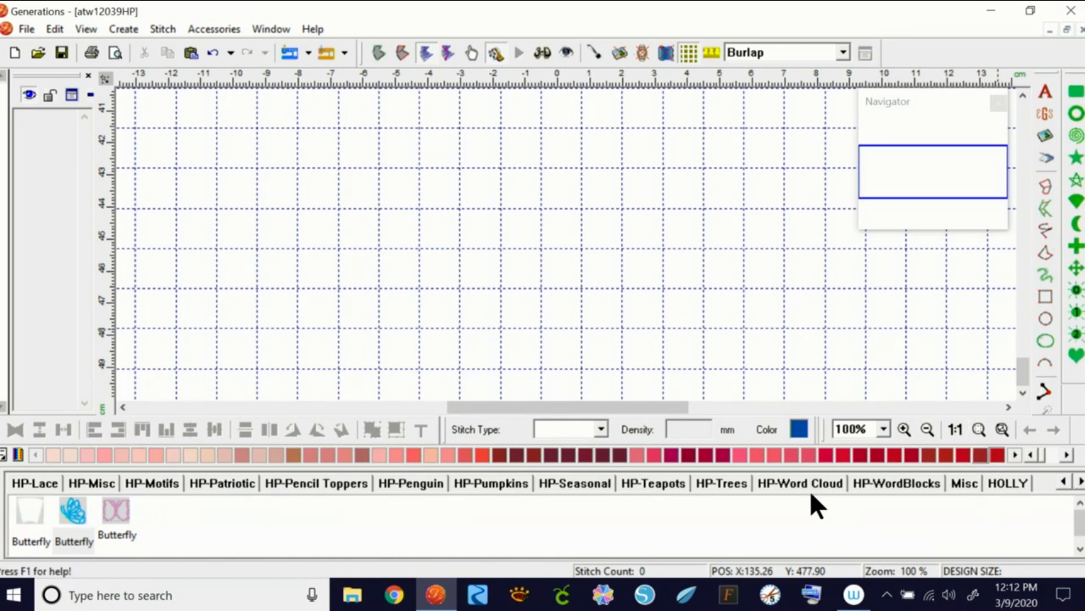
Rename the pink butterfly block on the HP-Butterflies page as Butterfly-1
{"action": "right_click", "coordinate": [117, 507]}
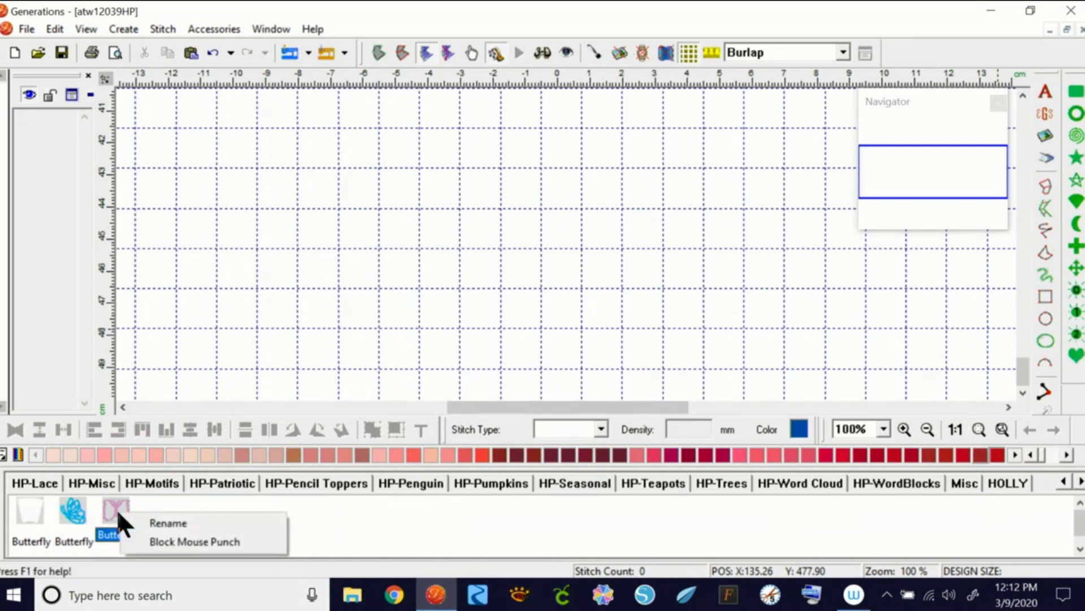
{"action": "left_click", "coordinate": [181, 521]}
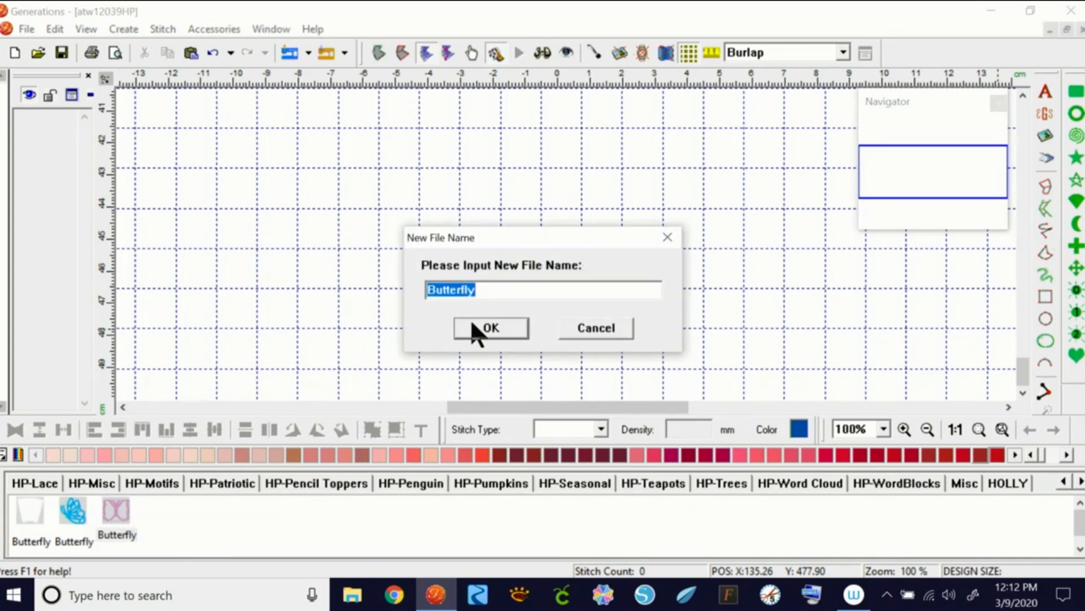
{"action": "left_click", "coordinate": [477, 289]}
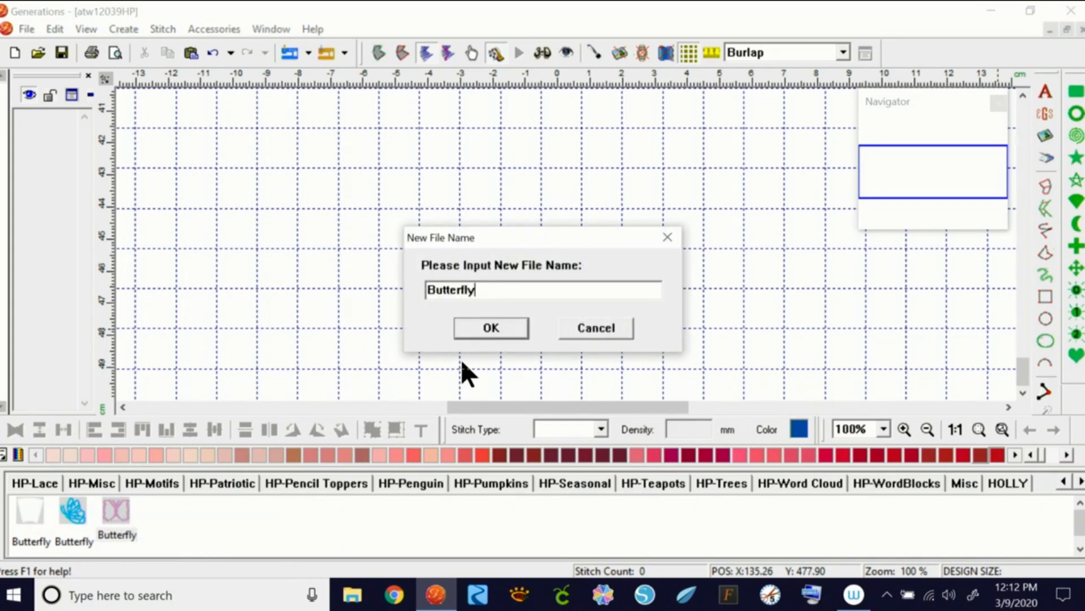
{"action": "type", "text": "-1"}
{"action": "key", "text": "Return"}
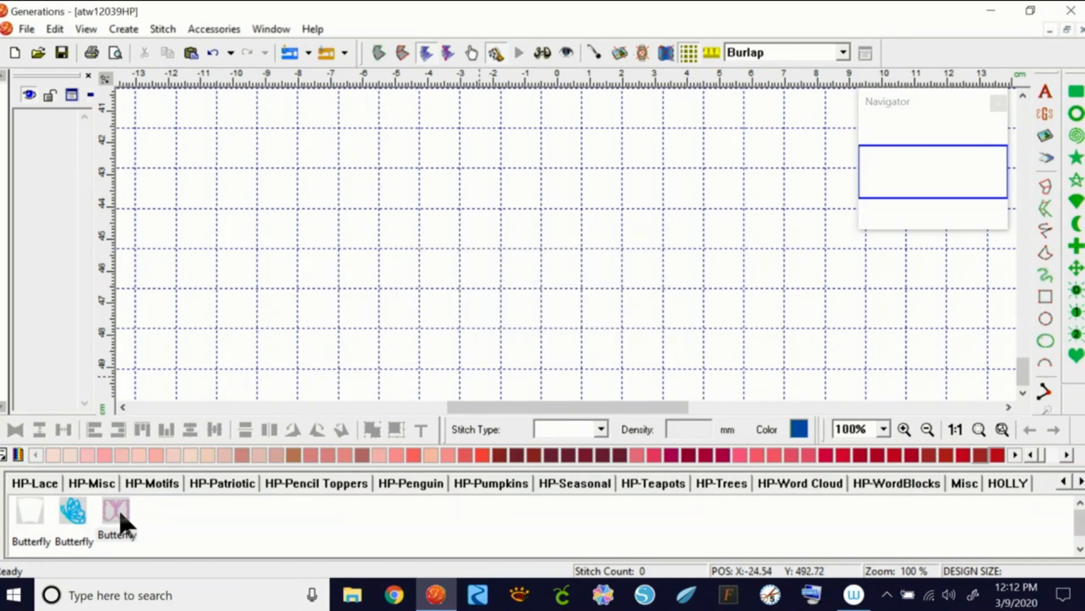
Place the pink butterfly block on the canvas, delete it, and check the block's stored name without changing it
{"action": "left_click_drag", "start_coordinate": [156, 510], "coordinate": [436, 226]}
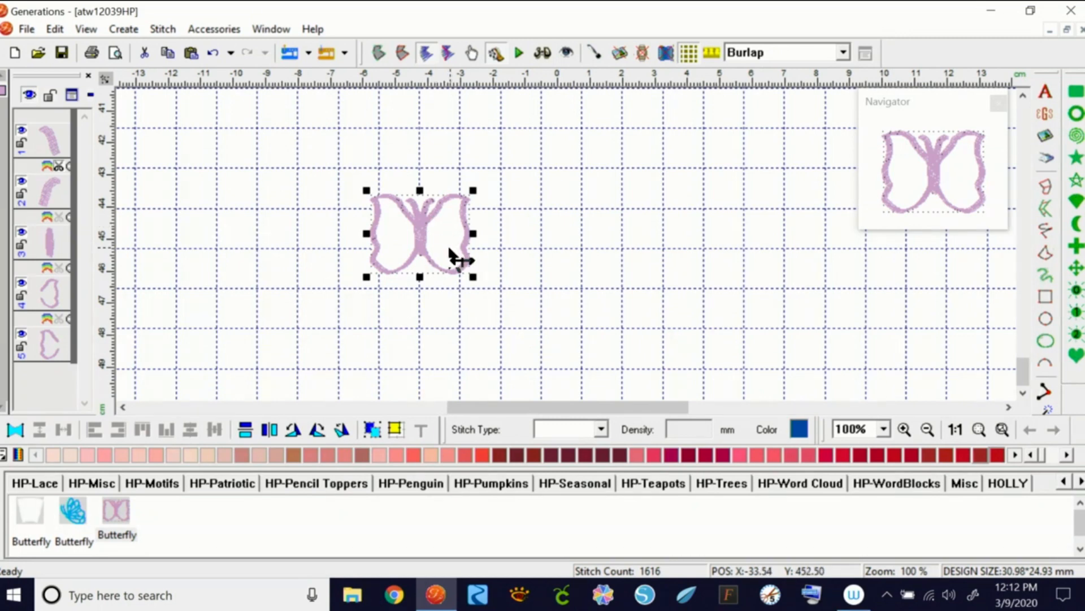
{"action": "key", "text": "Delete"}
{"action": "right_click", "coordinate": [117, 510]}
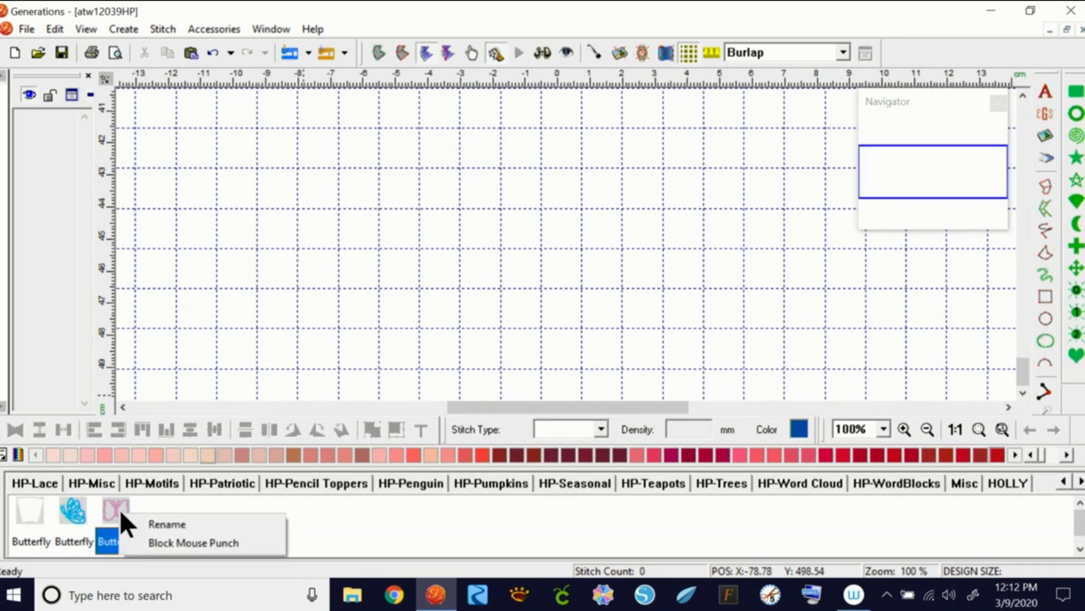
{"action": "left_click", "coordinate": [181, 526]}
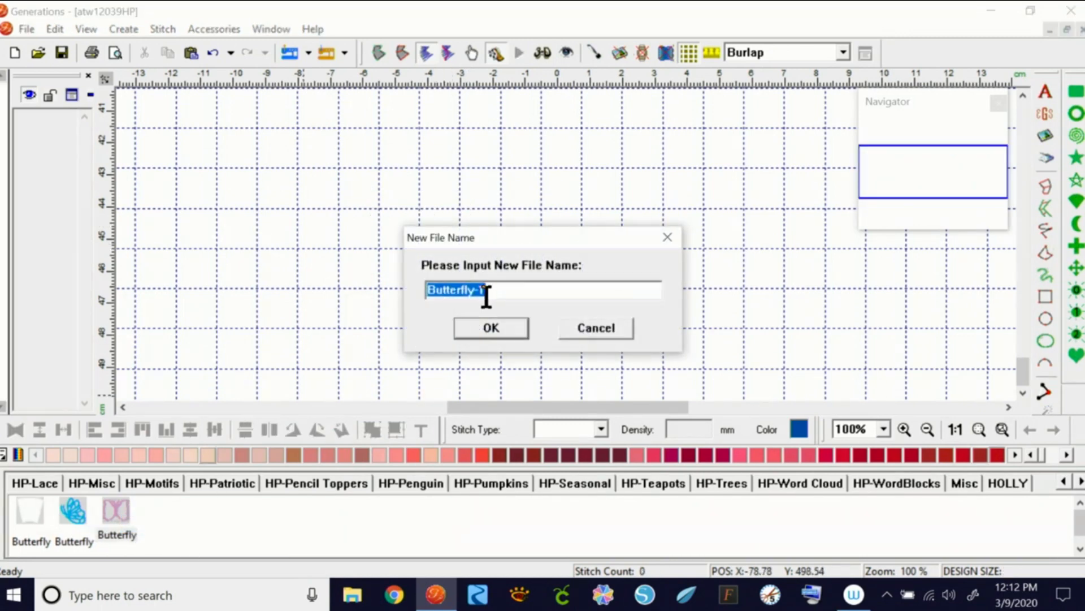
{"action": "left_click", "coordinate": [620, 327]}
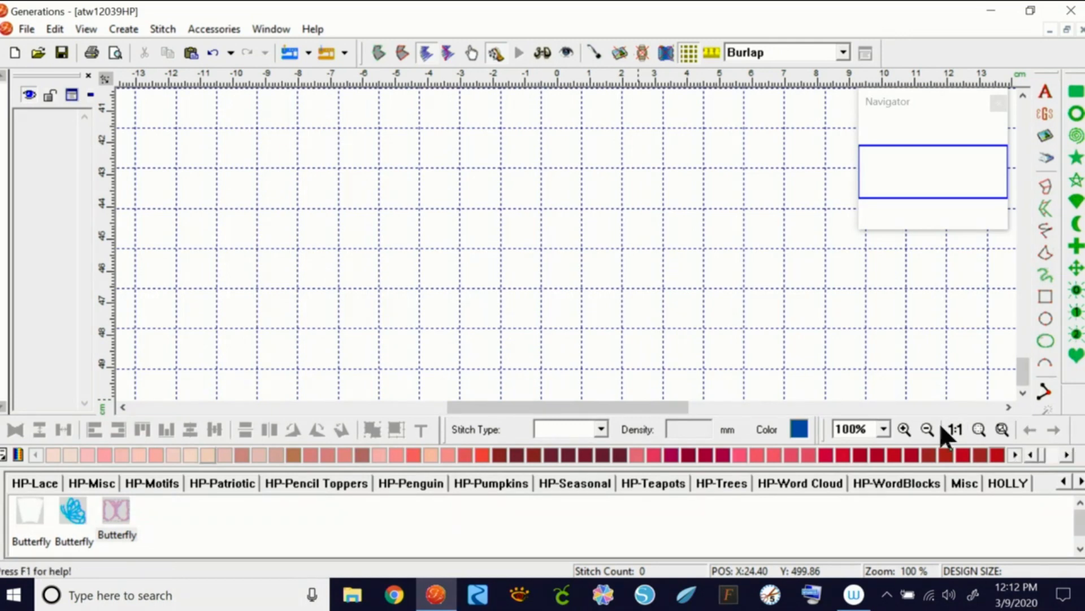
Go back through the block pages and look at the blocks on HP-Flowers and HP-BITS
{"action": "left_click", "coordinate": [1064, 482]}
{"action": "left_click", "coordinate": [1063, 483]}
{"action": "left_click", "coordinate": [1063, 482]}
{"action": "left_click", "coordinate": [1063, 482]}
{"action": "left_click", "coordinate": [1063, 482]}
{"action": "left_click", "coordinate": [1064, 482]}
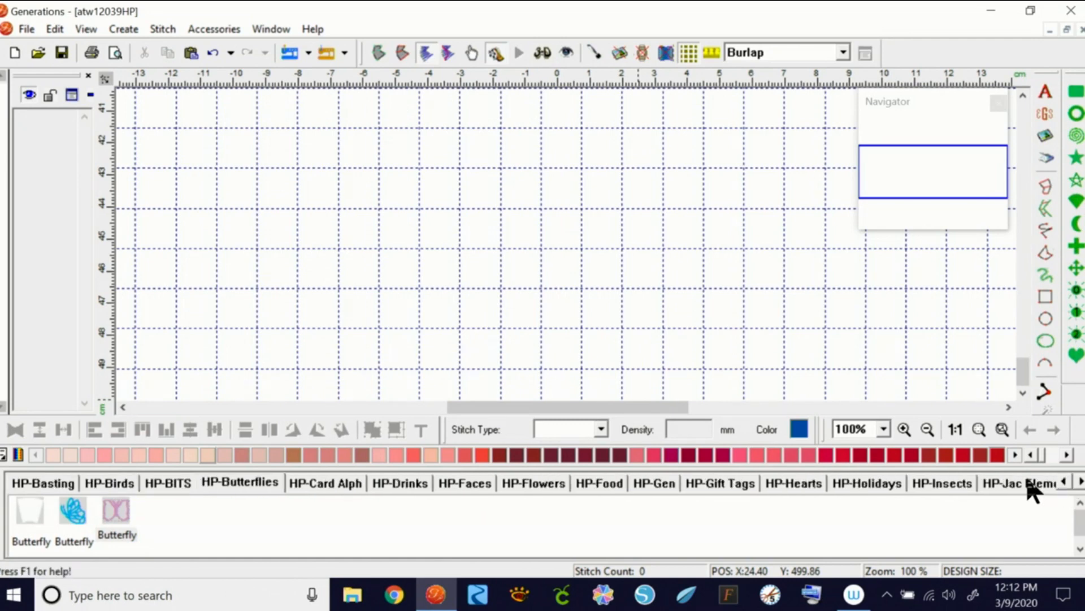
{"action": "left_click", "coordinate": [534, 483]}
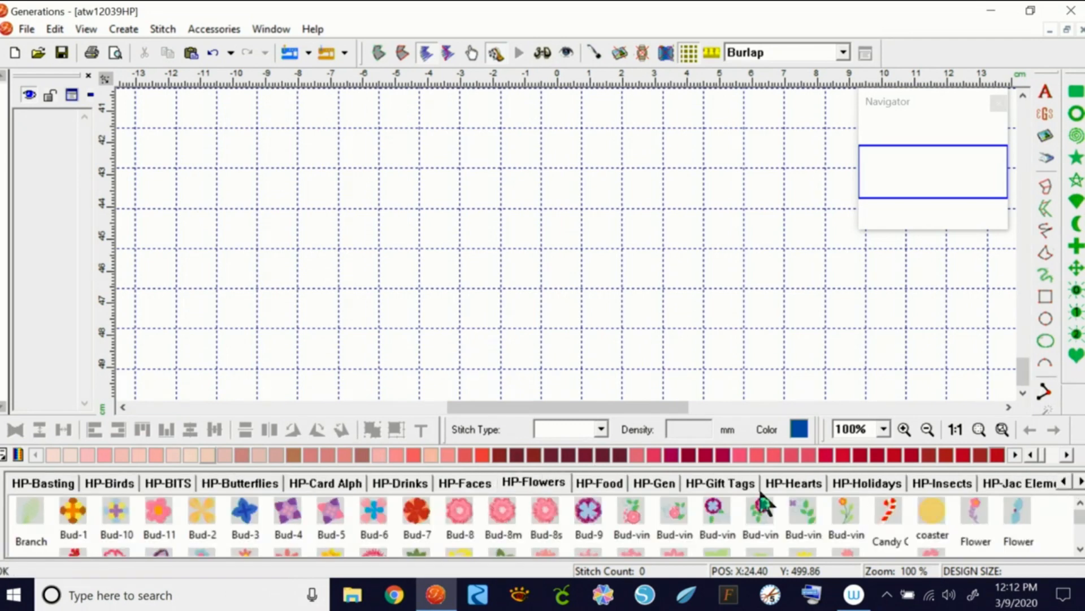
{"action": "left_click", "coordinate": [189, 480]}
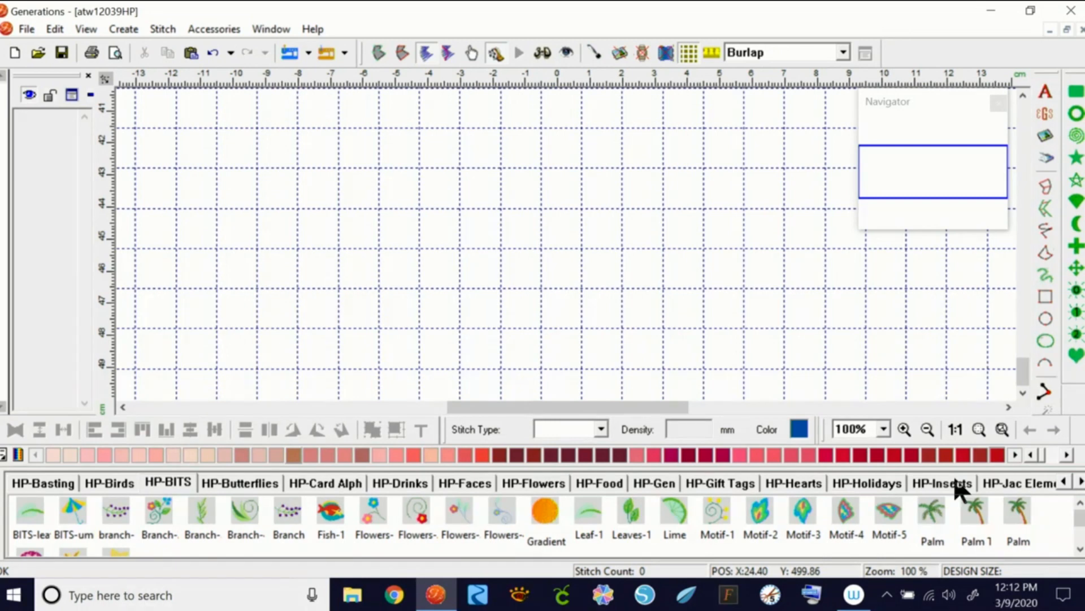
Place the first grape bunch block from the HP-Jac Elements page on the canvas and delete it
{"action": "left_click", "coordinate": [1005, 480]}
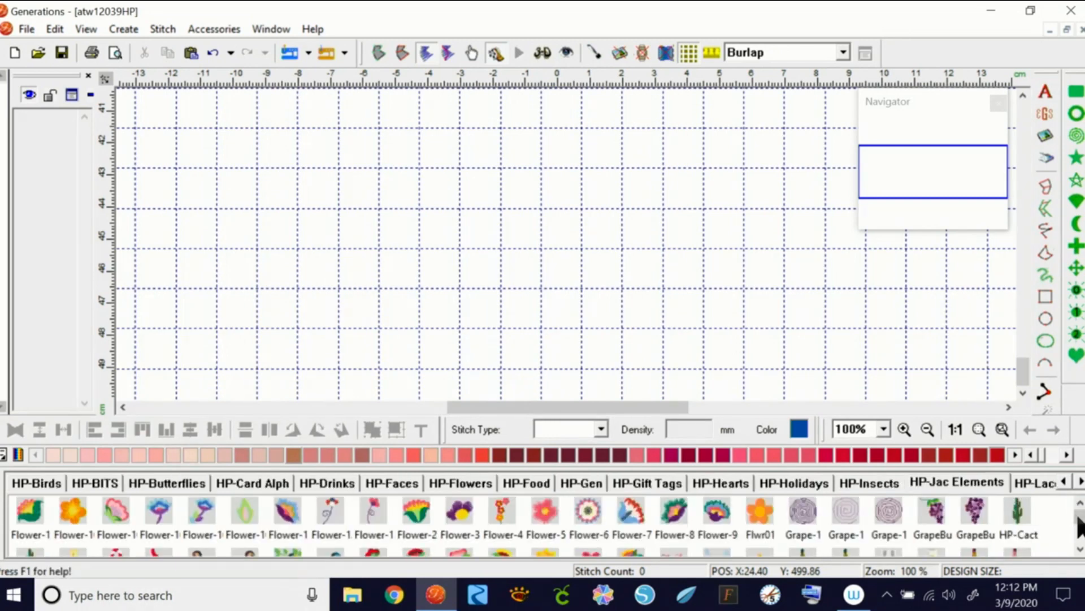
{"action": "left_click_drag", "start_coordinate": [936, 523], "coordinate": [444, 308]}
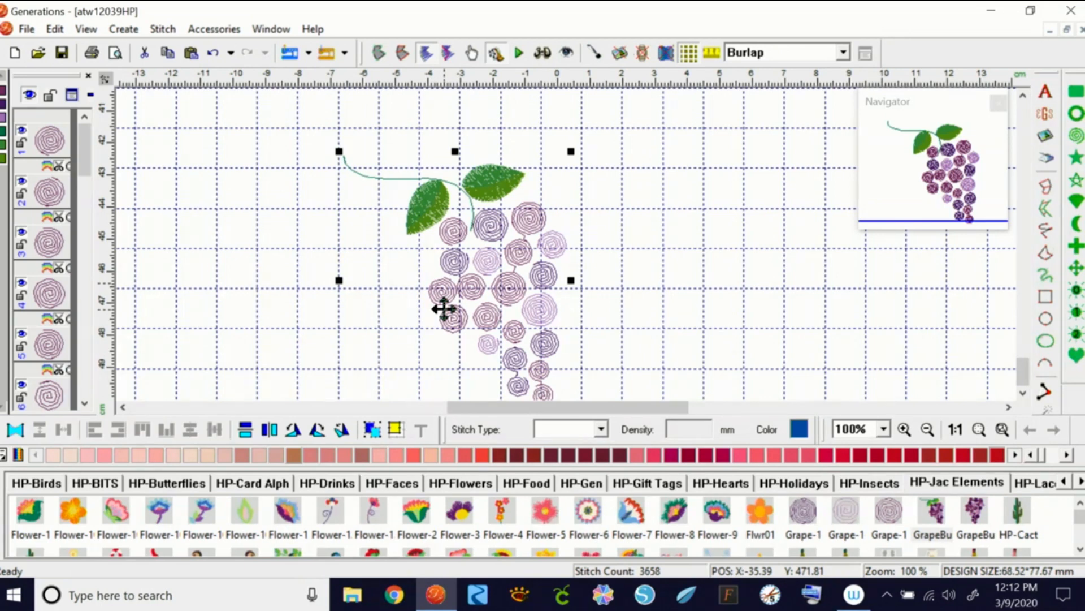
{"action": "key", "text": "Delete"}
Place the red Bow-2, the 8Note-2 music note and the pocket watch from the HP-Misc page across the canvas
{"action": "left_click", "coordinate": [1081, 481]}
{"action": "left_click", "coordinate": [1080, 481]}
{"action": "left_click", "coordinate": [1081, 482]}
{"action": "left_click", "coordinate": [1081, 481]}
{"action": "left_click", "coordinate": [1081, 481]}
{"action": "left_click", "coordinate": [1081, 481]}
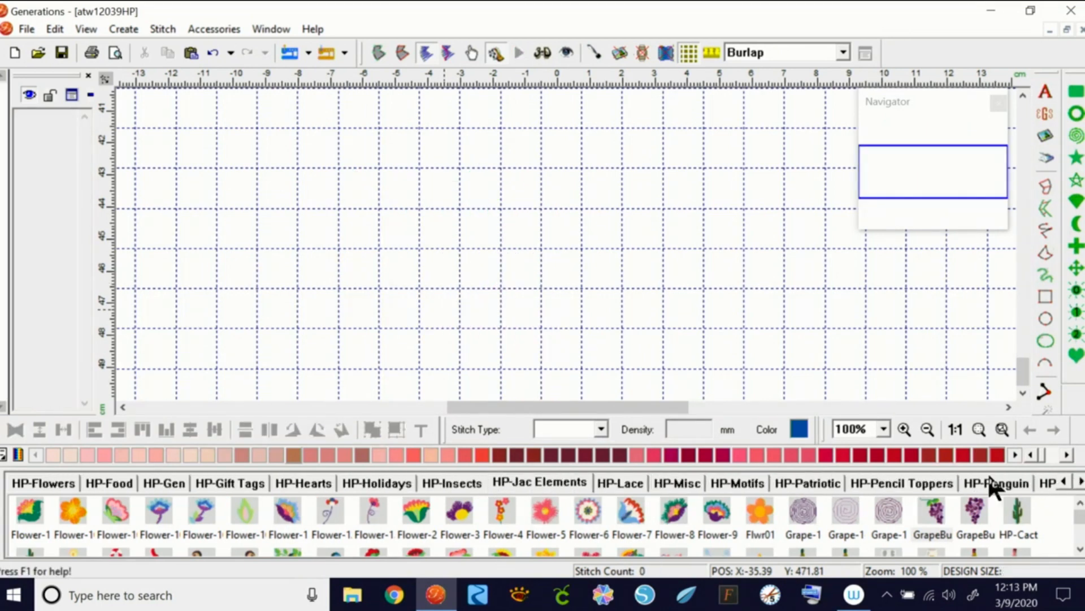
{"action": "left_click", "coordinate": [691, 480]}
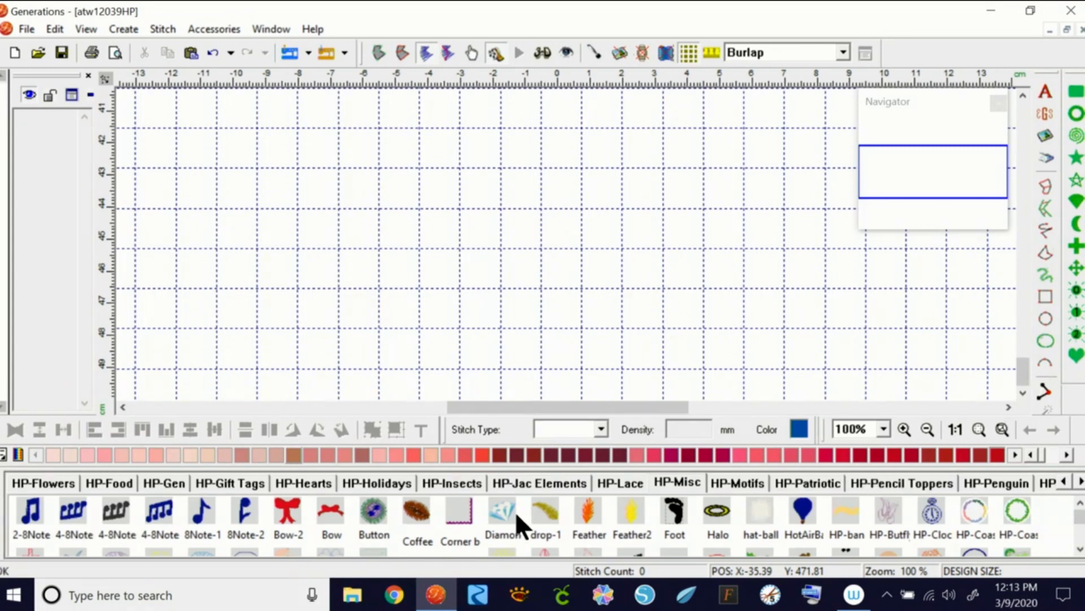
{"action": "left_click_drag", "start_coordinate": [286, 512], "coordinate": [350, 274]}
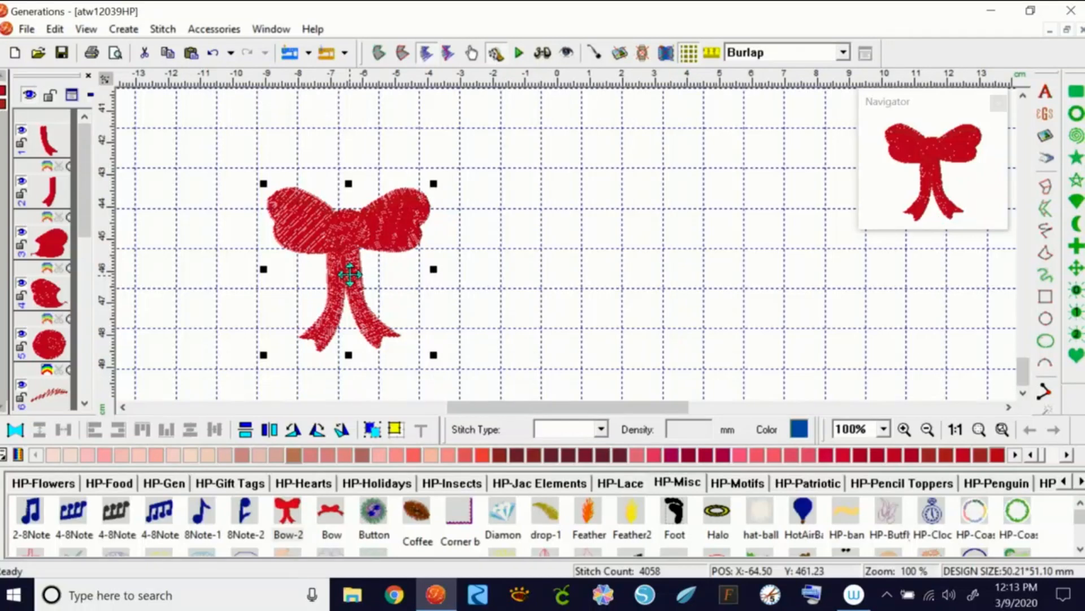
{"action": "left_click_drag", "start_coordinate": [245, 512], "coordinate": [516, 249]}
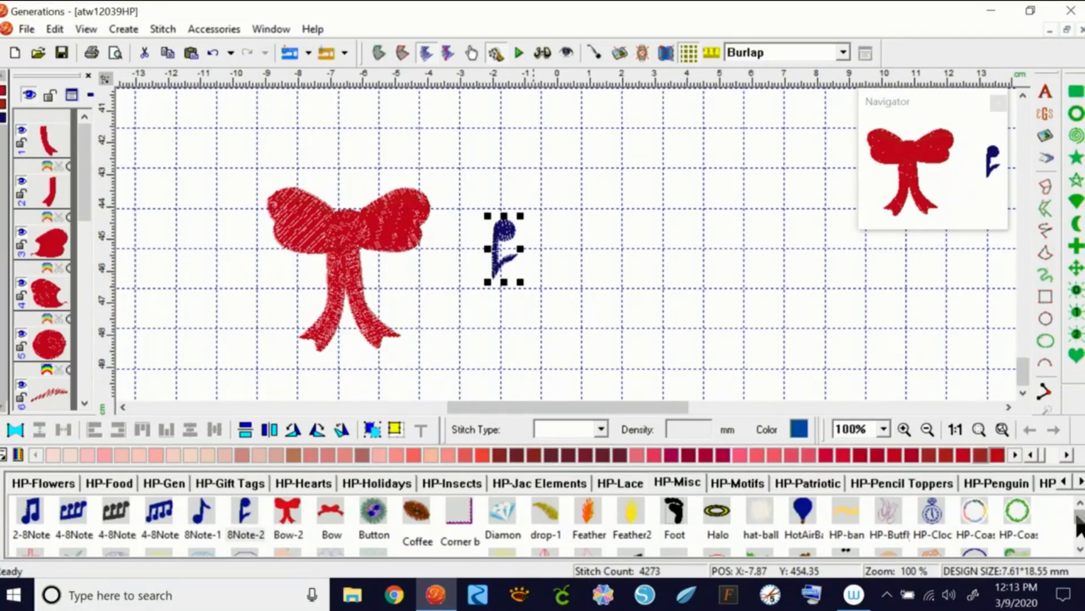
{"action": "left_click_drag", "start_coordinate": [939, 512], "coordinate": [726, 277]}
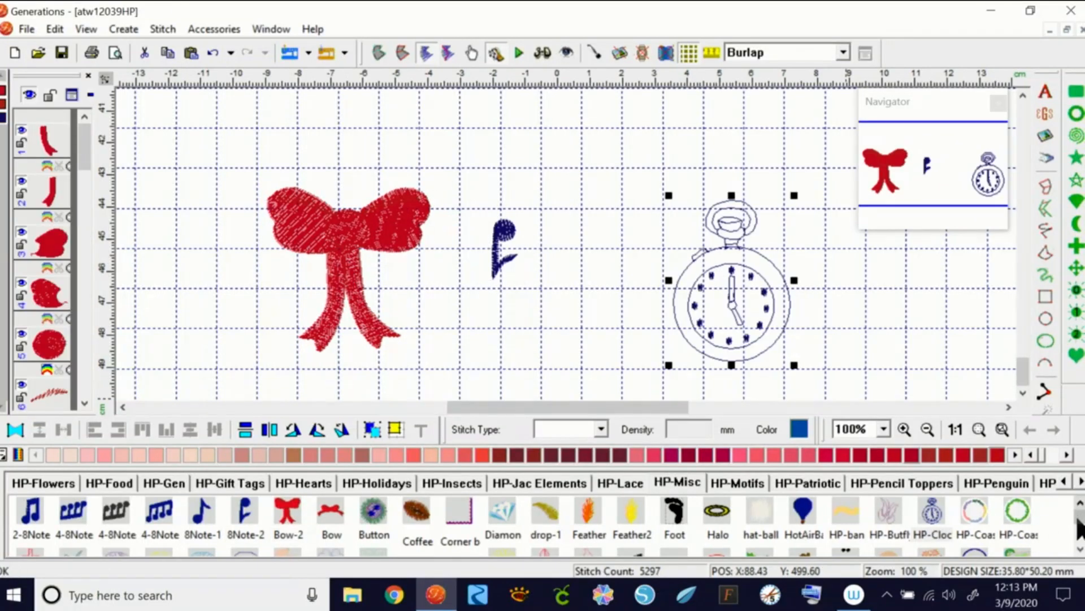
Add the HP-Misc house between the note and the watch, the kid's face beside the watch, and the baby feet above the note
{"action": "scroll", "coordinate": [1080, 529], "scroll_direction": "down", "scroll_amount": 1}
{"action": "left_click_drag", "start_coordinate": [804, 509], "coordinate": [588, 387]}
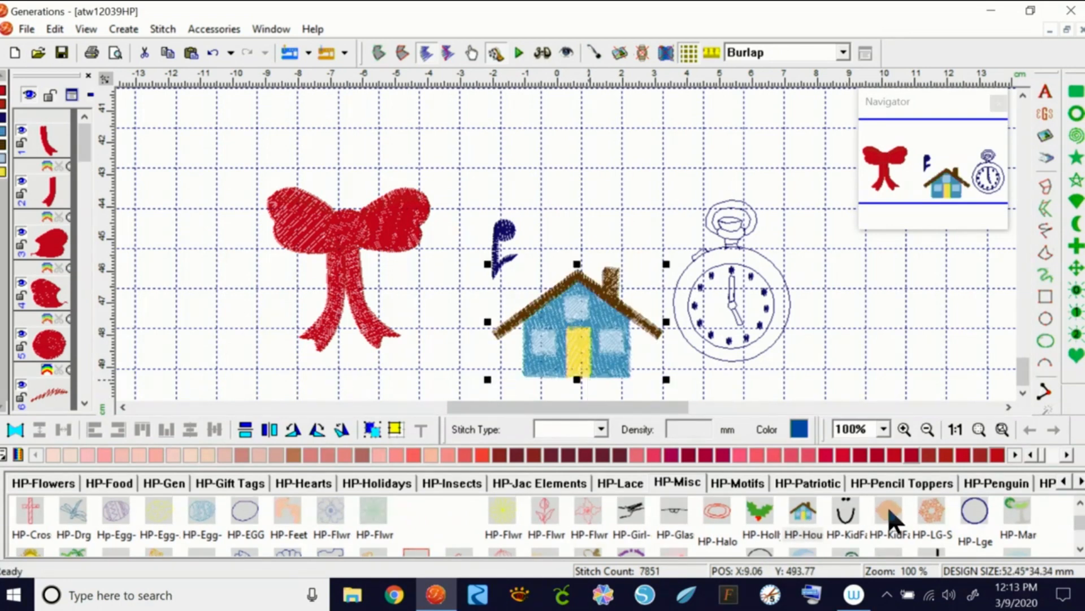
{"action": "left_click_drag", "start_coordinate": [888, 506], "coordinate": [887, 327]}
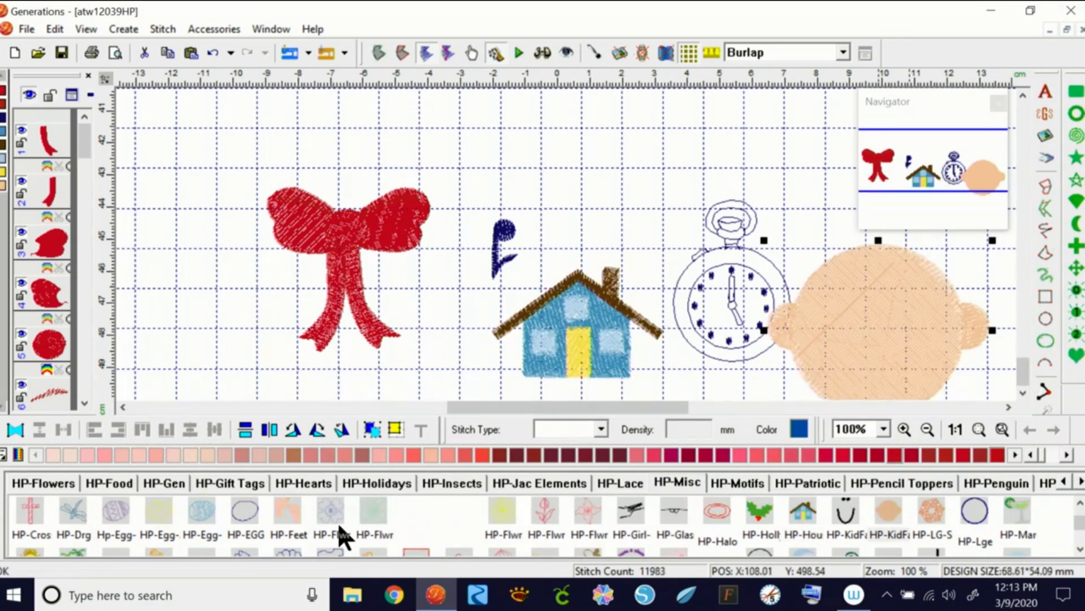
{"action": "left_click_drag", "start_coordinate": [290, 510], "coordinate": [477, 224]}
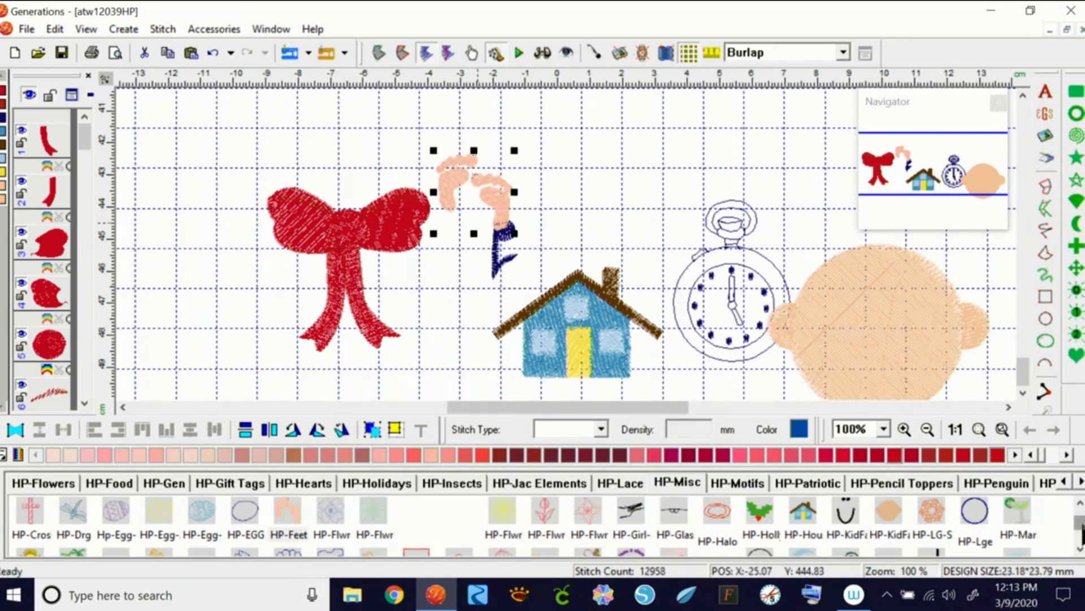
Place the safety pin beside the bow and the small green Tree above the house from the HP-Misc page
{"action": "scroll", "coordinate": [1081, 540], "scroll_direction": "down", "scroll_amount": 3}
{"action": "scroll", "coordinate": [1081, 540], "scroll_direction": "down", "scroll_amount": 1}
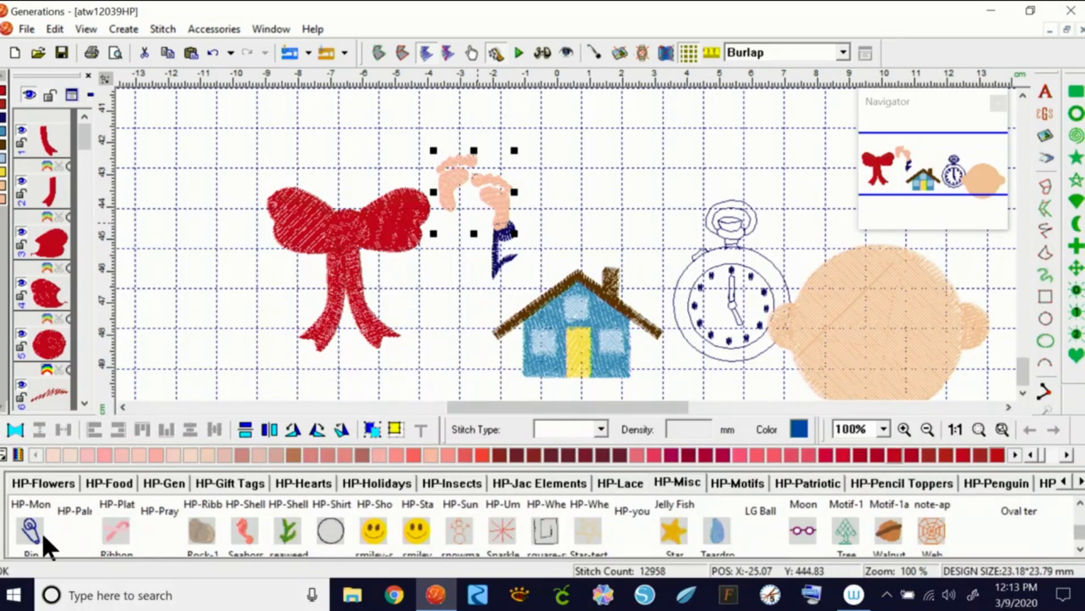
{"action": "left_click_drag", "start_coordinate": [31, 531], "coordinate": [224, 260]}
{"action": "left_click_drag", "start_coordinate": [846, 531], "coordinate": [685, 244]}
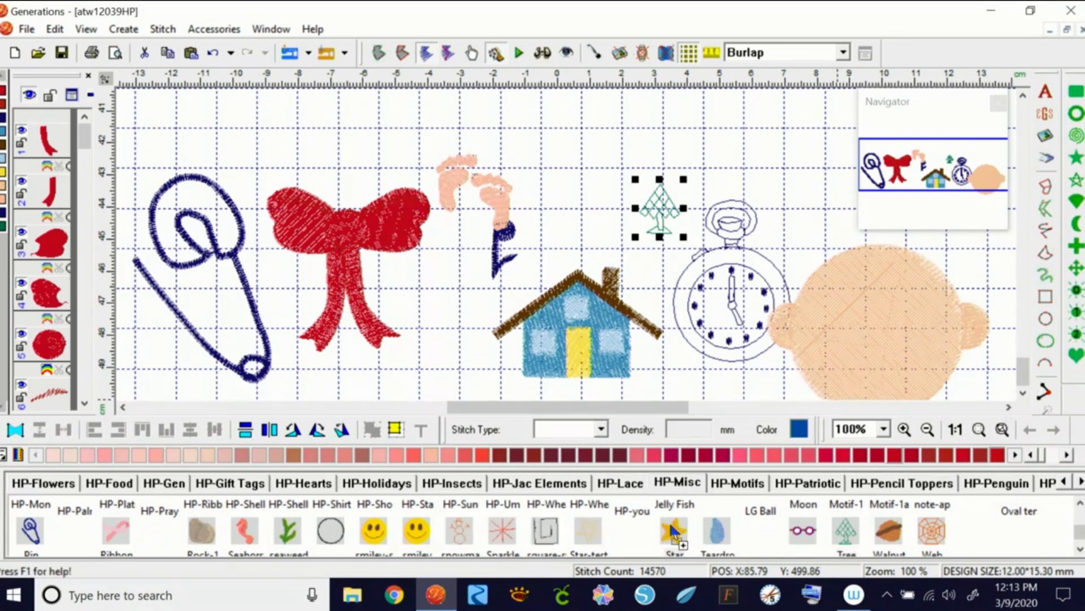
Add the HP-Misc star beside the tree, the smiley between the bow and the house, and the walnut above the watch
{"action": "left_click_drag", "start_coordinate": [673, 531], "coordinate": [618, 211]}
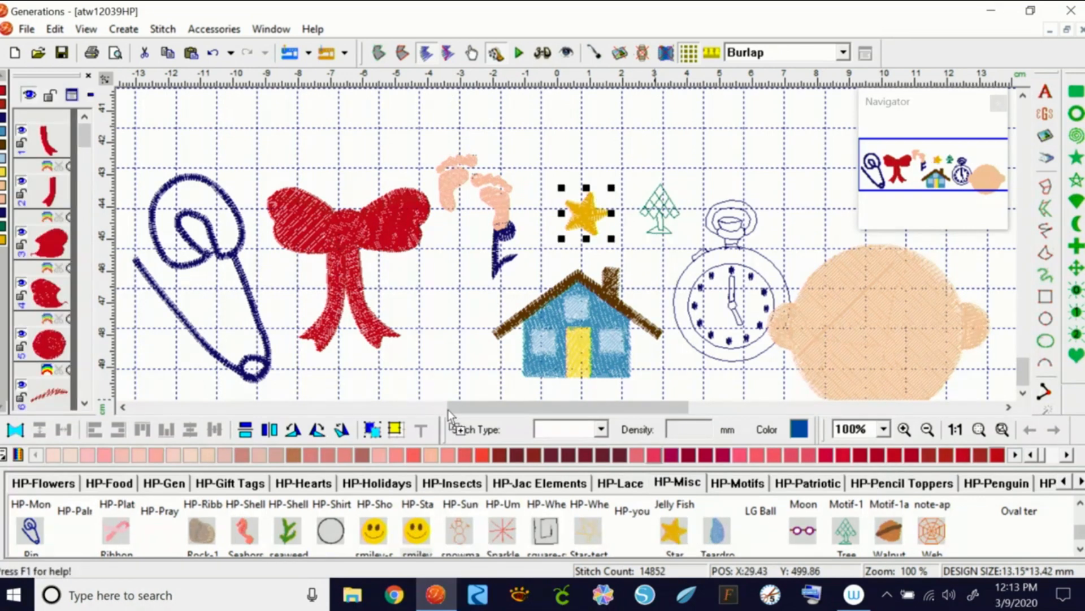
{"action": "left_click_drag", "start_coordinate": [440, 452], "coordinate": [498, 280]}
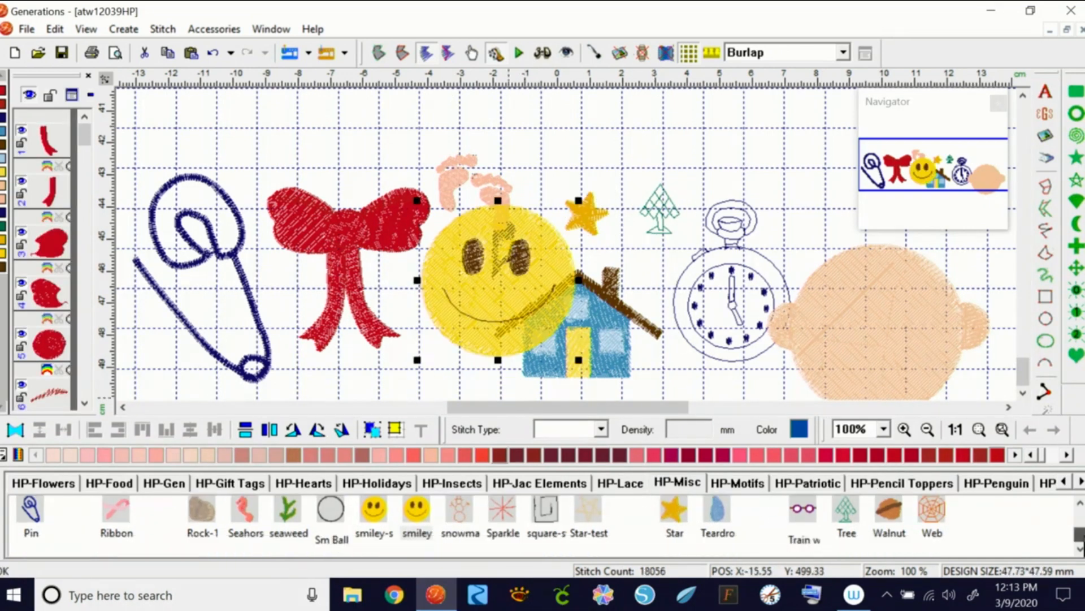
{"action": "left_click_drag", "start_coordinate": [888, 511], "coordinate": [791, 189]}
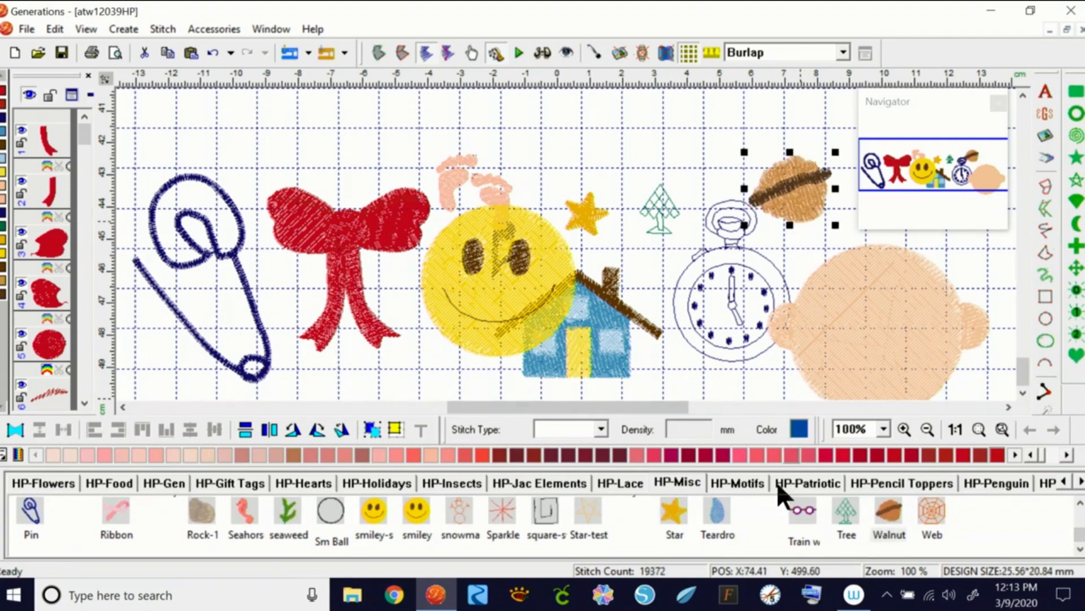
Place the penguin from the HP-Penguin page over the safety pin and bow, and close the atw12039HP design
{"action": "left_click", "coordinate": [1010, 485]}
{"action": "left_click_drag", "start_coordinate": [30, 510], "coordinate": [264, 146]}
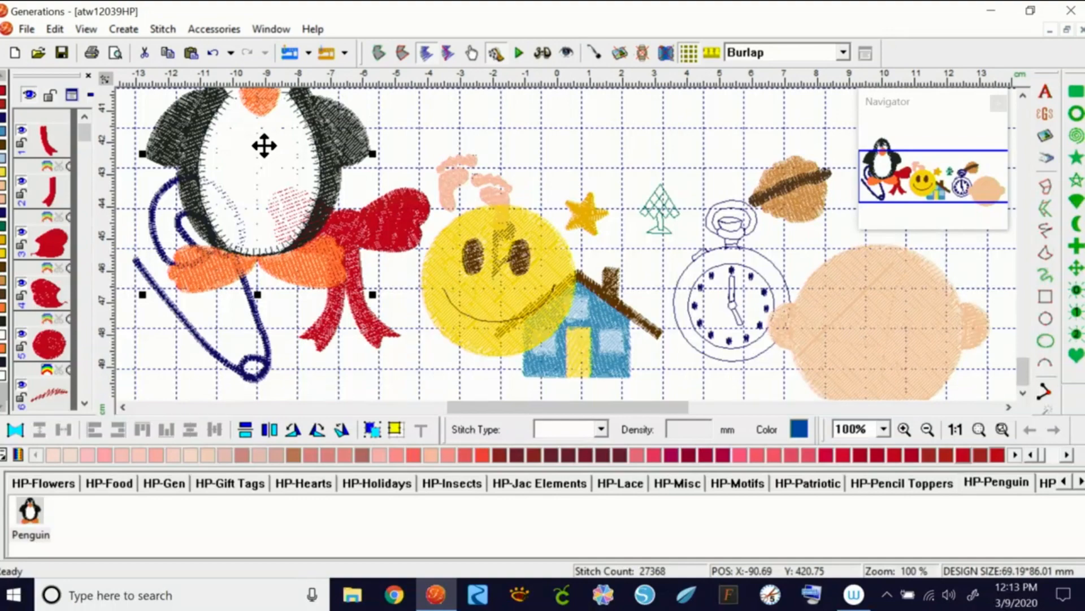
{"action": "scroll", "coordinate": [1022, 359], "scroll_direction": "up", "scroll_amount": 5}
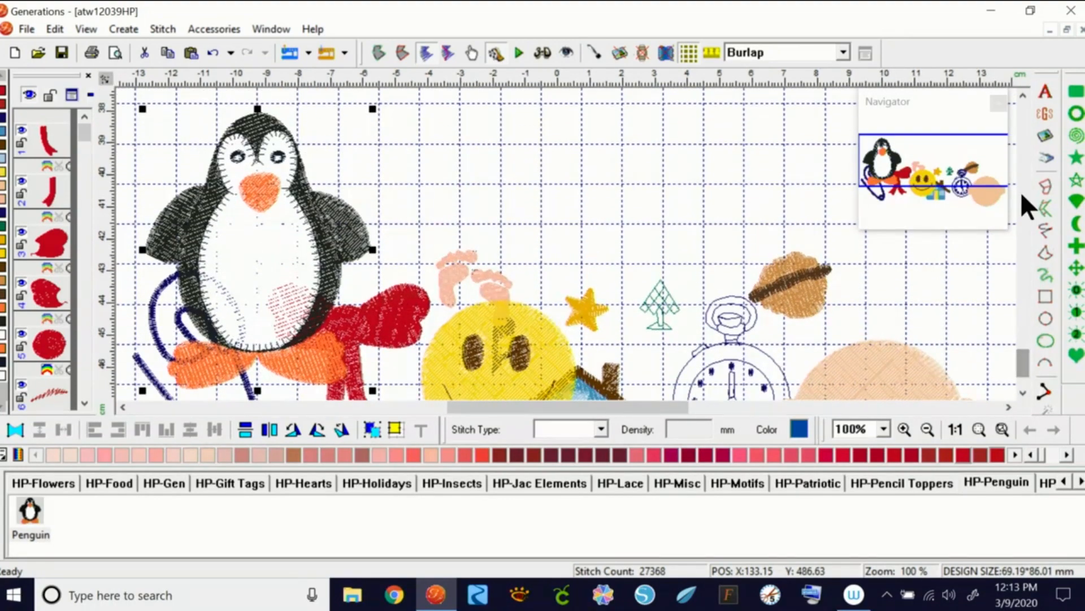
{"action": "left_click", "coordinate": [1081, 29]}
{"action": "left_click", "coordinate": [486, 330]}
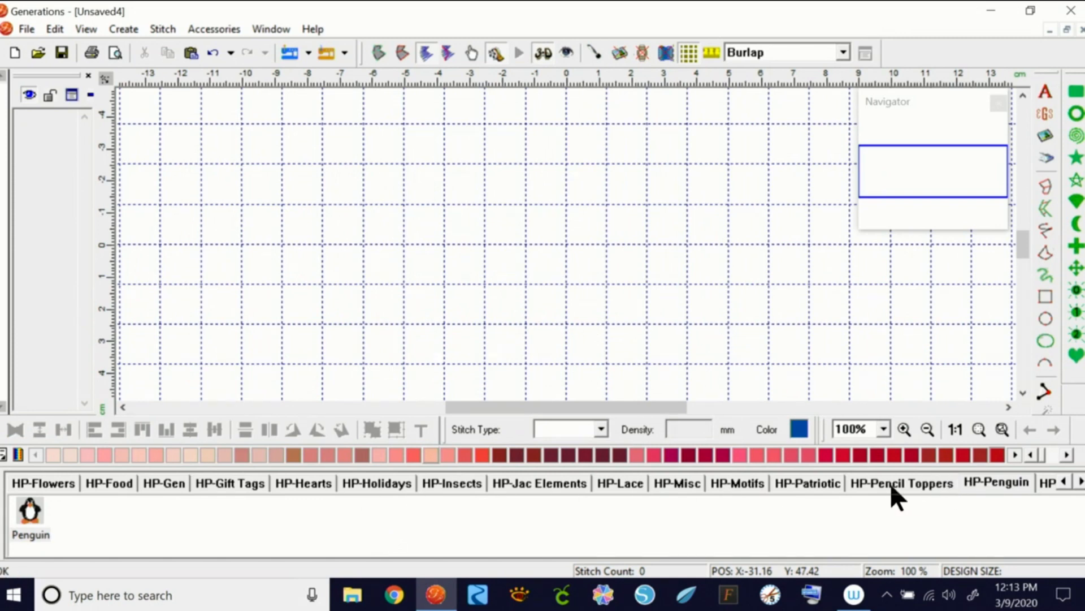
Place the mitten outline from the HP-Gift Tags page near the middle of the empty canvas and deselect it
{"action": "left_click", "coordinate": [242, 481]}
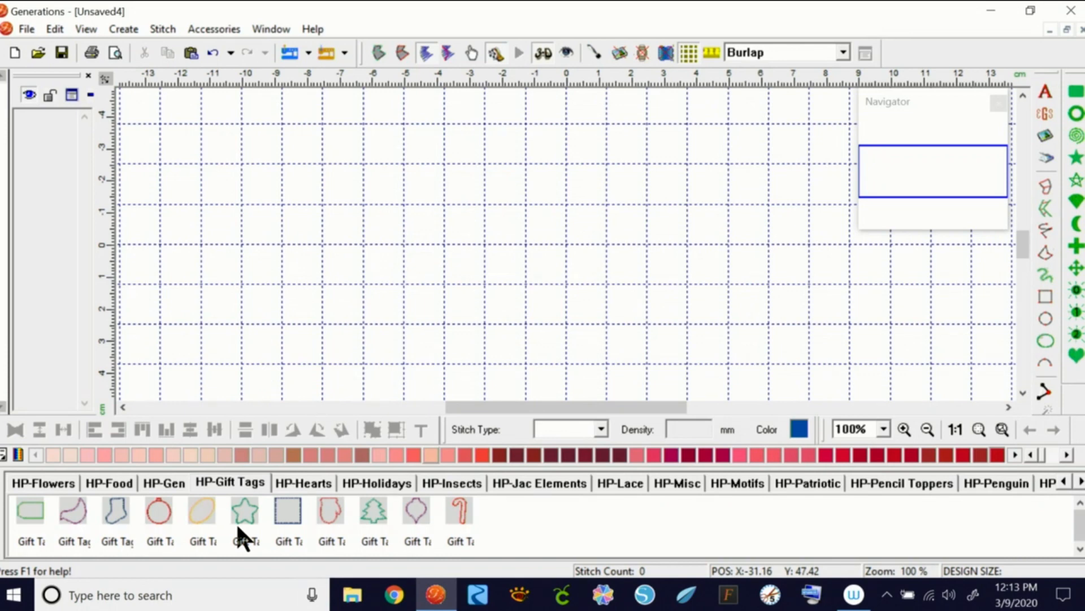
{"action": "left_click_drag", "start_coordinate": [331, 510], "coordinate": [497, 295]}
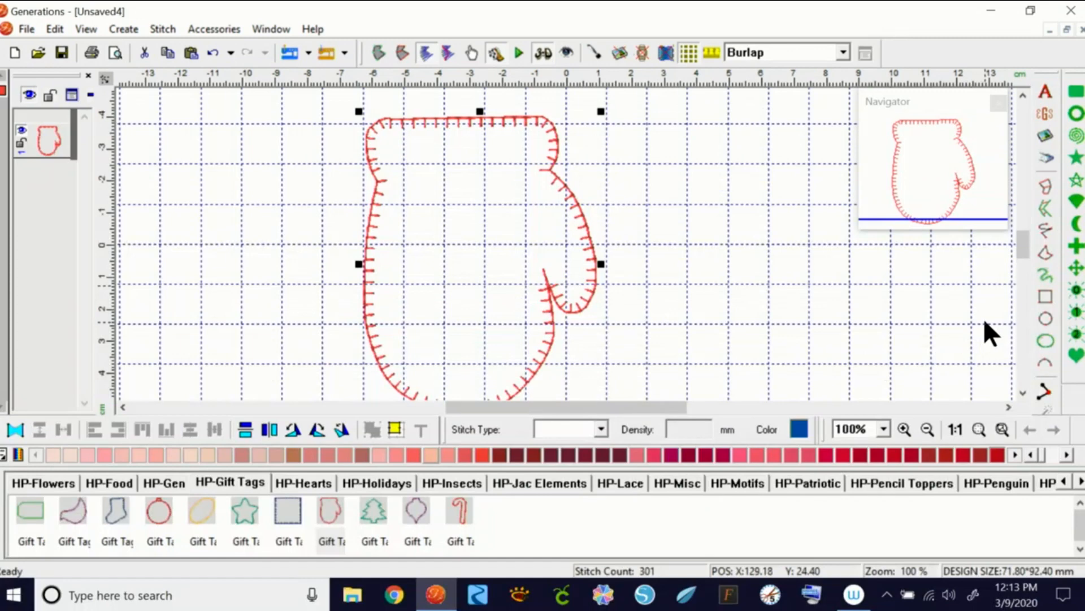
{"action": "left_click_drag", "start_coordinate": [1024, 248], "coordinate": [1018, 250]}
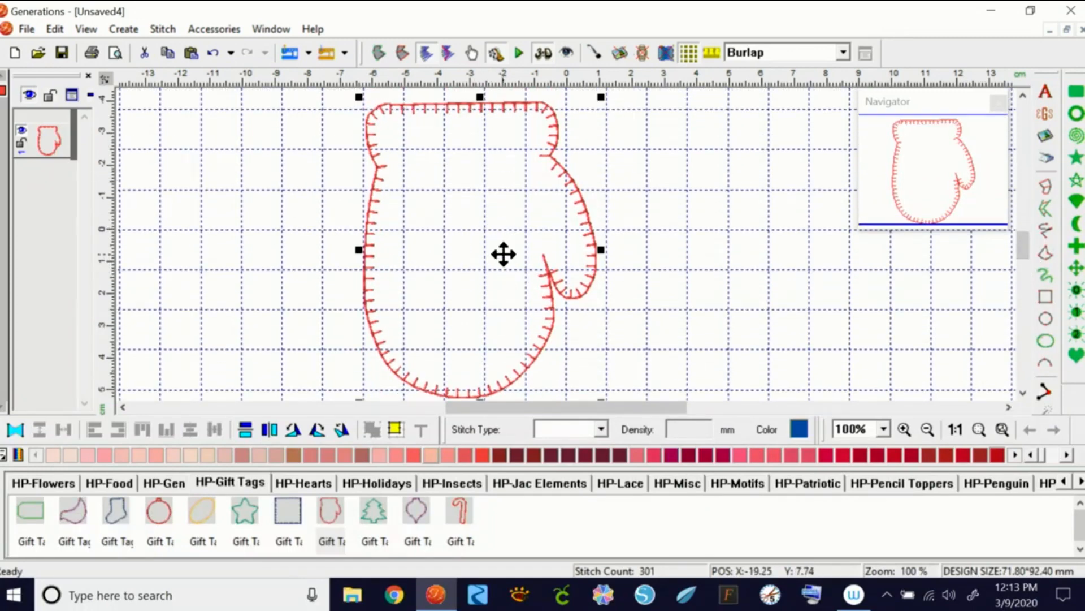
{"action": "left_click", "coordinate": [652, 160]}
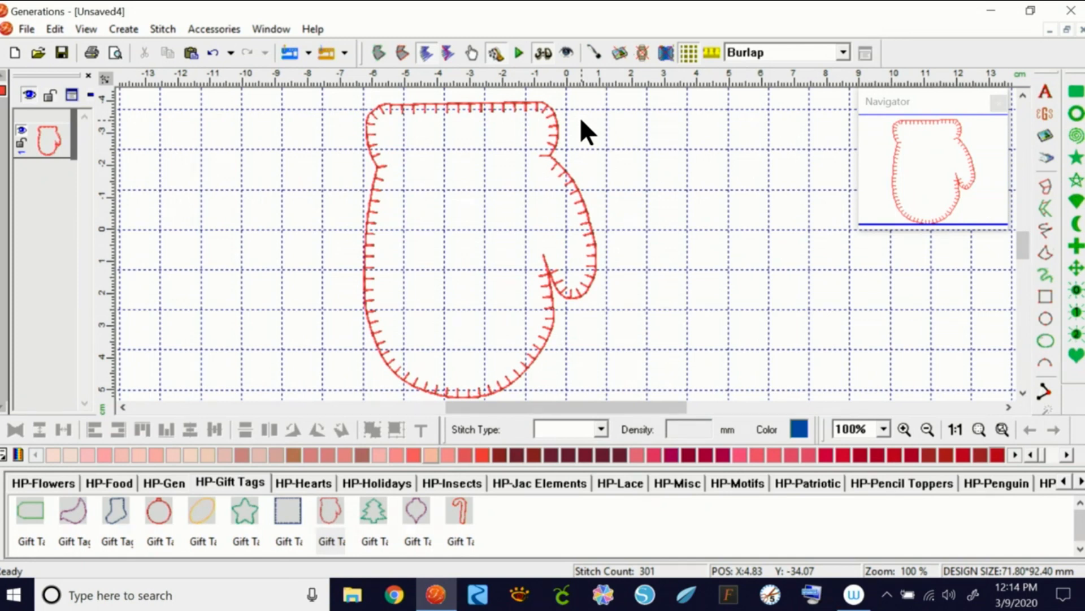
Place the lace coaster, FSLbase, FSLbowl and both lace ornaments from the HP-Lace page across the canvas
{"action": "left_click", "coordinate": [619, 486]}
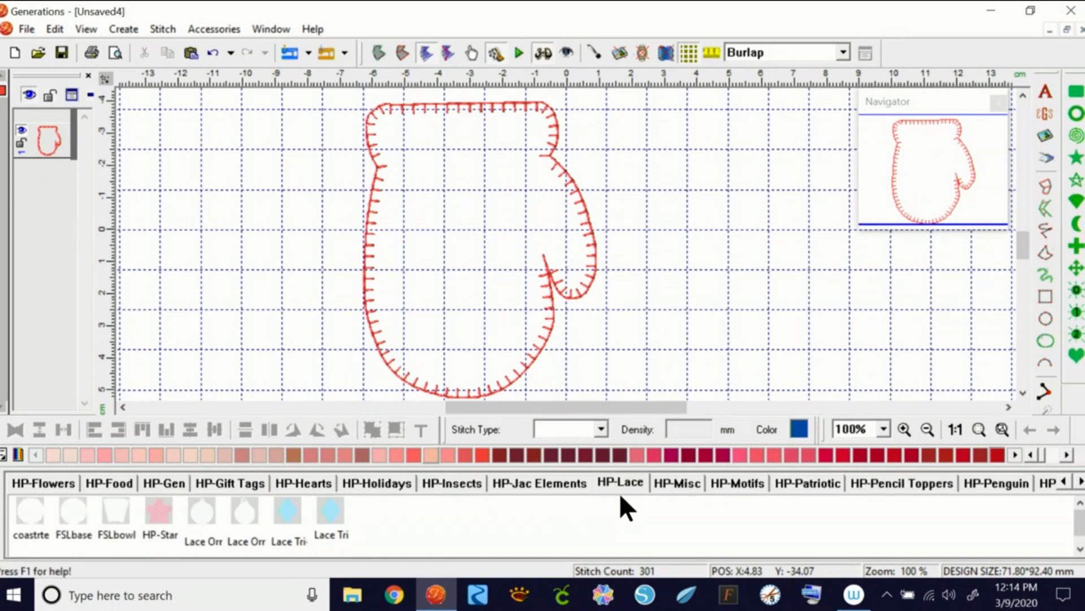
{"action": "left_click_drag", "start_coordinate": [29, 507], "coordinate": [657, 276]}
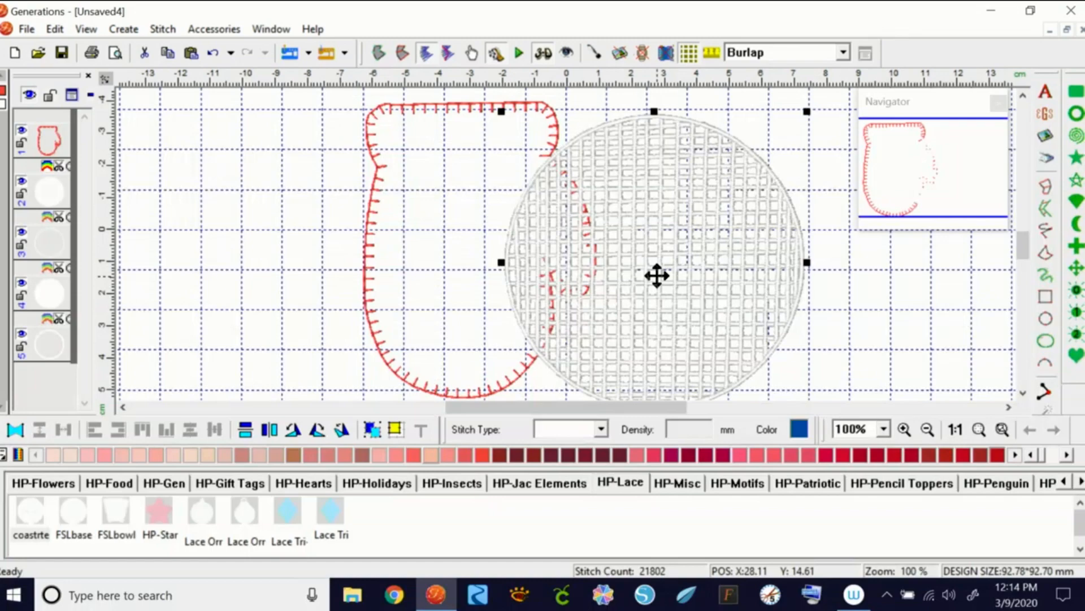
{"action": "double_click", "coordinate": [73, 509]}
{"action": "double_click", "coordinate": [132, 507]}
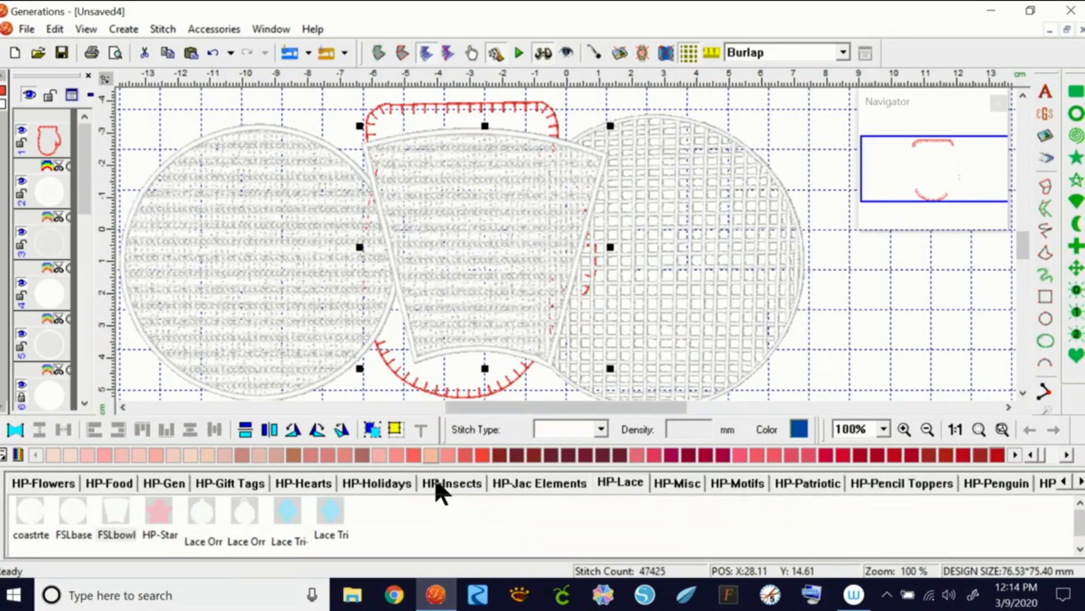
{"action": "left_click_drag", "start_coordinate": [247, 513], "coordinate": [825, 299]}
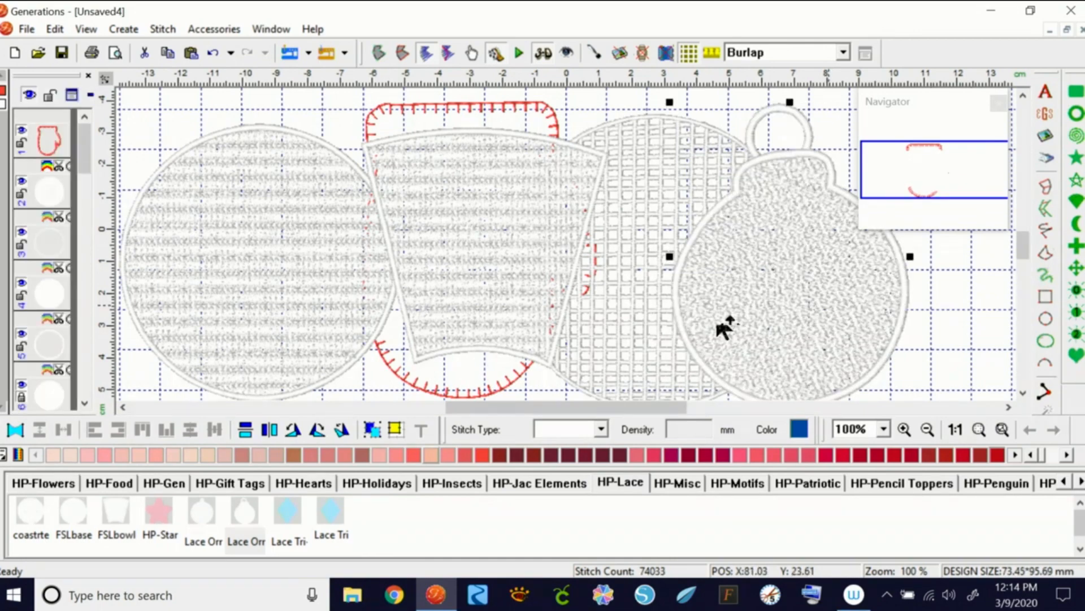
{"action": "left_click_drag", "start_coordinate": [201, 512], "coordinate": [423, 271]}
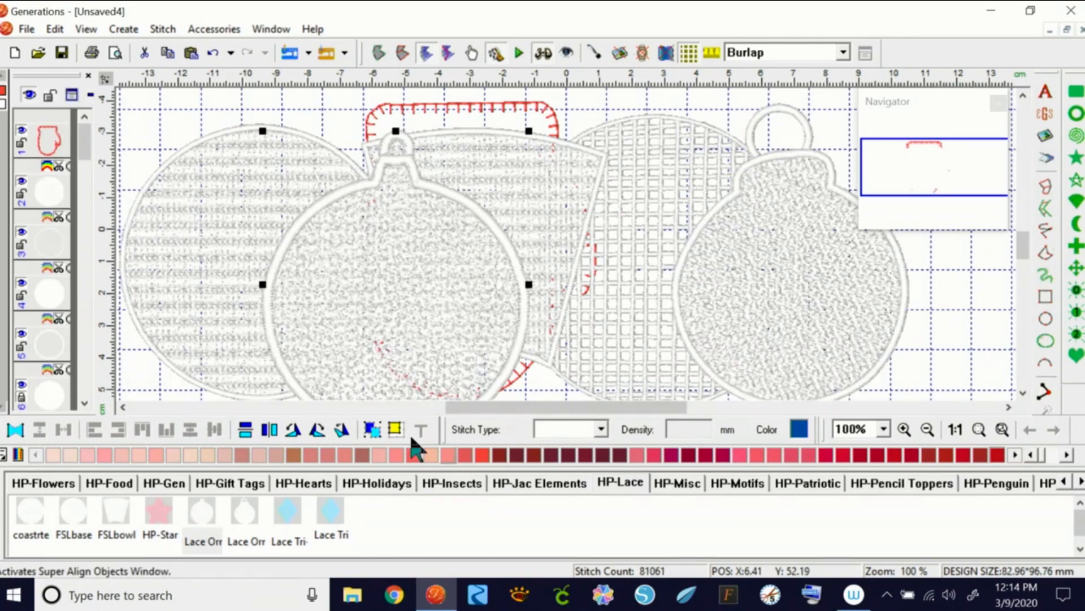
Close the mitten and lace design and start a new blank design
{"action": "left_click", "coordinate": [1080, 29]}
{"action": "left_click", "coordinate": [545, 330]}
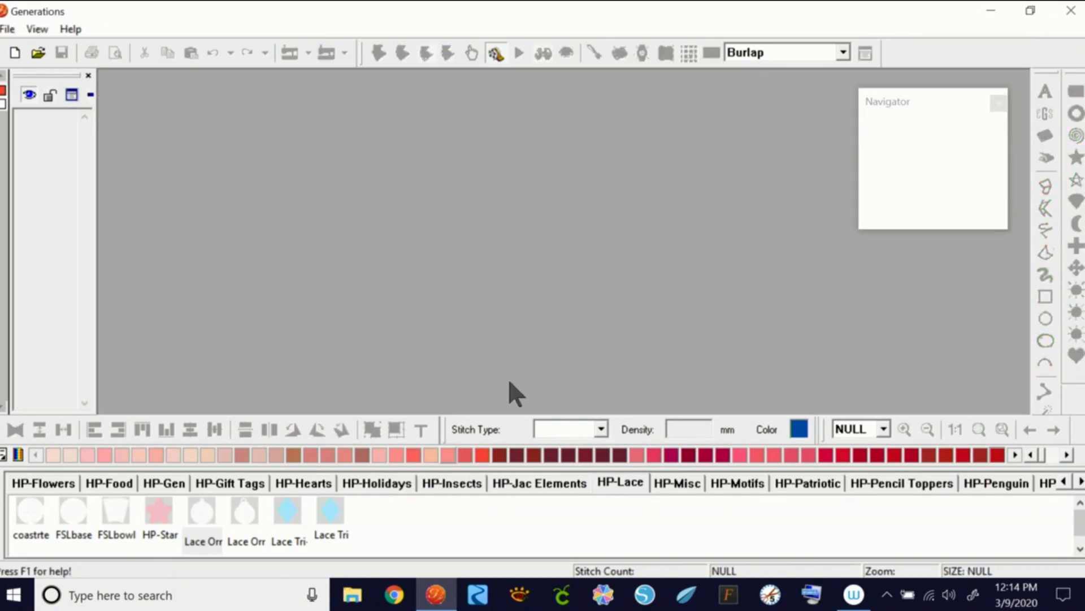
{"action": "left_click", "coordinate": [15, 53]}
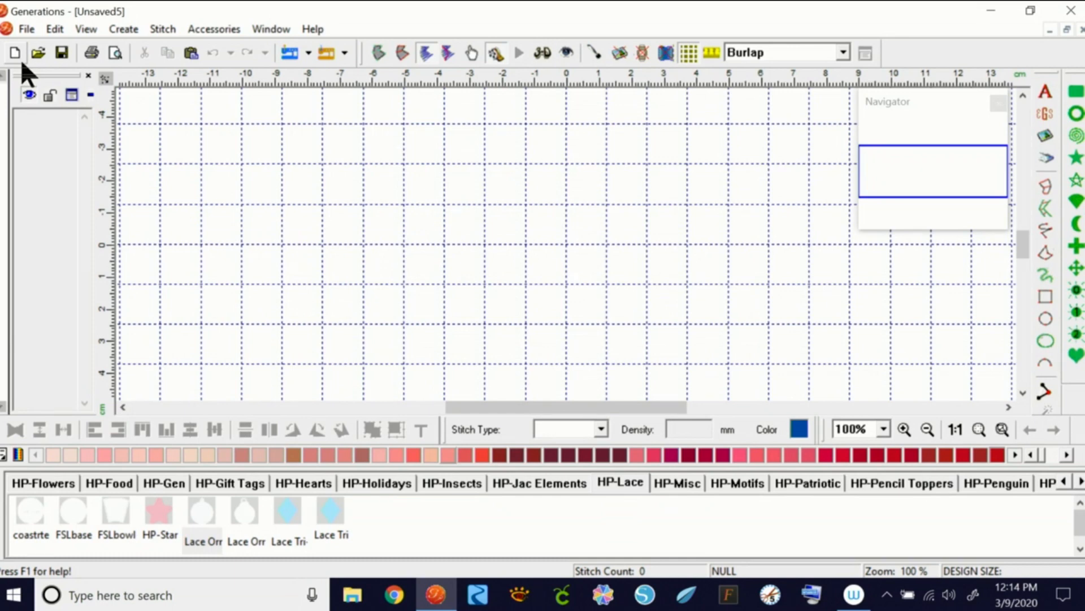
Look through the block pages from HP-Jac Elements to HP-Penguin, including HP-Lace, HP-Misc, HP-Motifs and HP-Pencil Toppers
{"action": "left_click", "coordinate": [565, 483]}
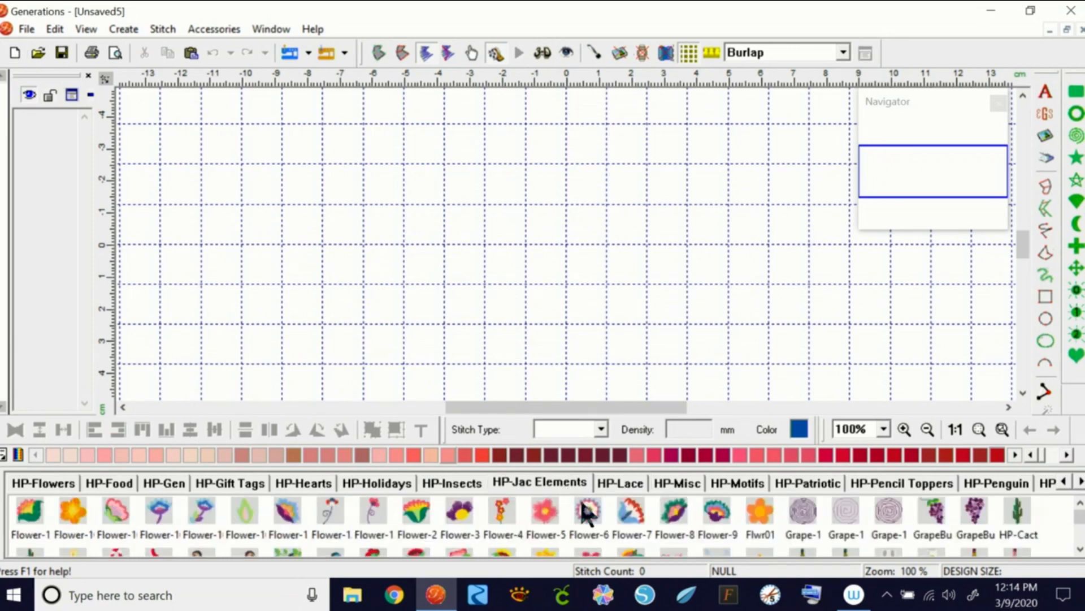
{"action": "mouse_move", "coordinate": [1079, 516]}
{"action": "left_mouse_down"}
{"action": "mouse_move", "coordinate": [1083, 533]}
{"action": "mouse_move", "coordinate": [1081, 517]}
{"action": "left_mouse_up"}
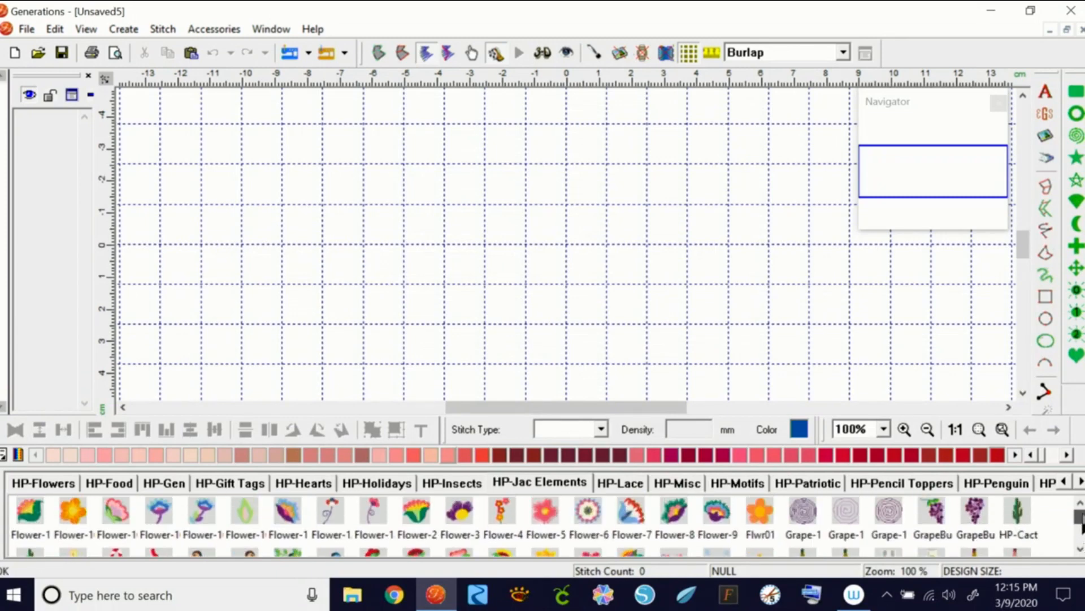
{"action": "left_click", "coordinate": [639, 482]}
{"action": "left_click", "coordinate": [675, 482]}
{"action": "left_click", "coordinate": [746, 482]}
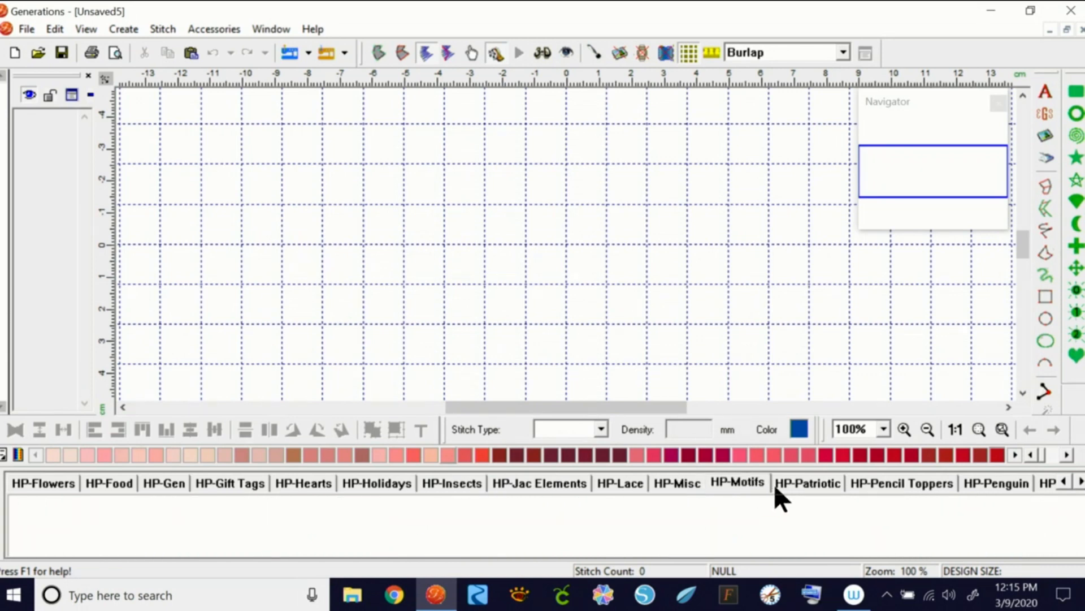
{"action": "left_click", "coordinate": [892, 484]}
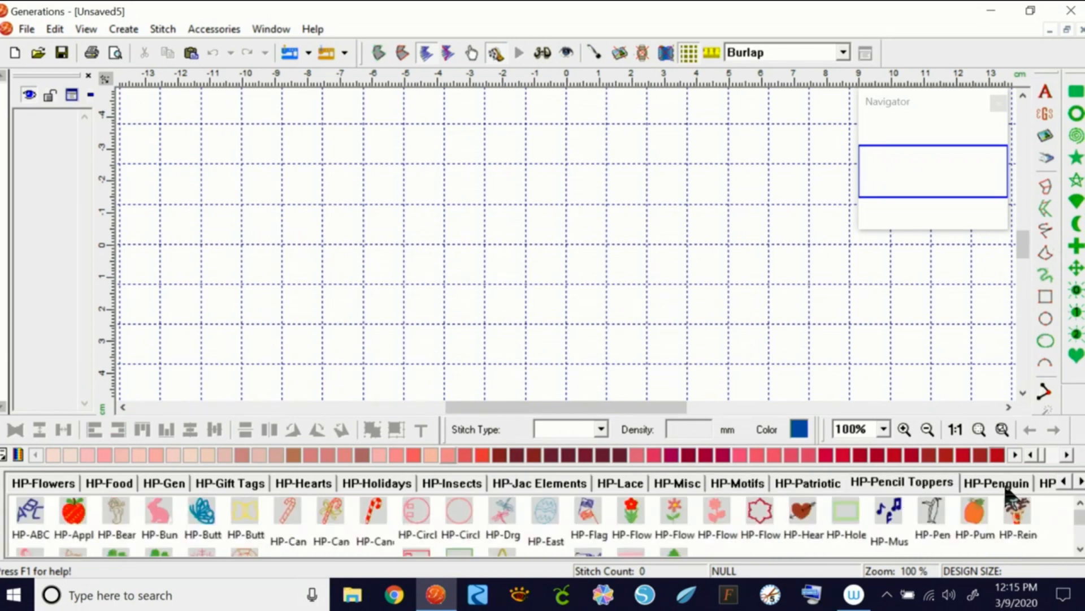
{"action": "left_click", "coordinate": [1012, 486]}
Browse the remaining block pages, examining the blocks on HP-Teapots, HP-Trees and HP-Word Cloud
{"action": "left_click", "coordinate": [1081, 482]}
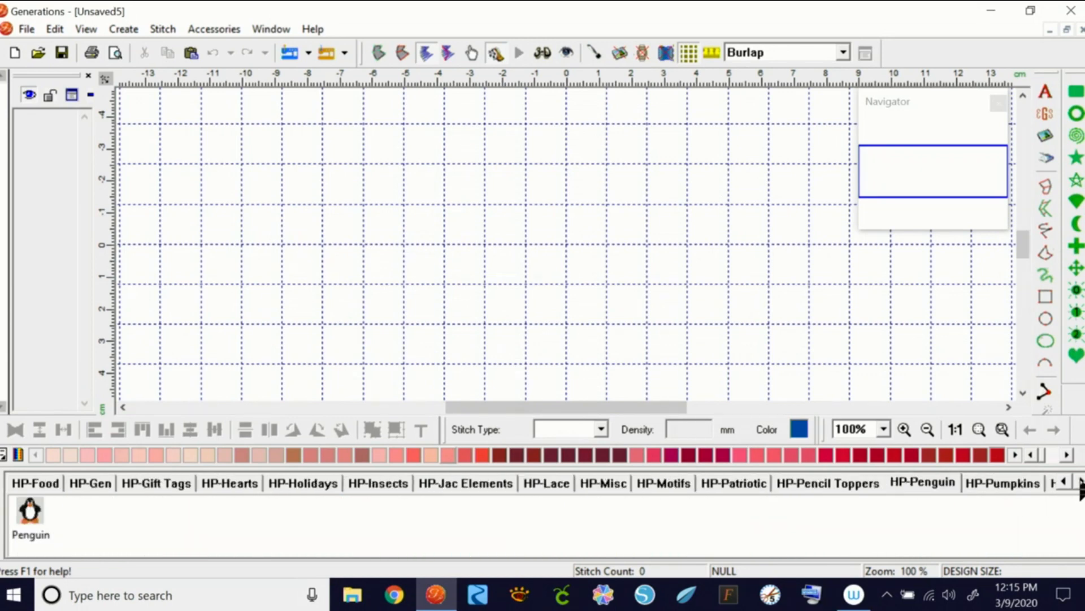
{"action": "left_click", "coordinate": [1081, 482]}
{"action": "left_click", "coordinate": [1081, 482]}
{"action": "left_click", "coordinate": [1080, 482]}
{"action": "left_click", "coordinate": [1081, 481]}
{"action": "left_click", "coordinate": [935, 483]}
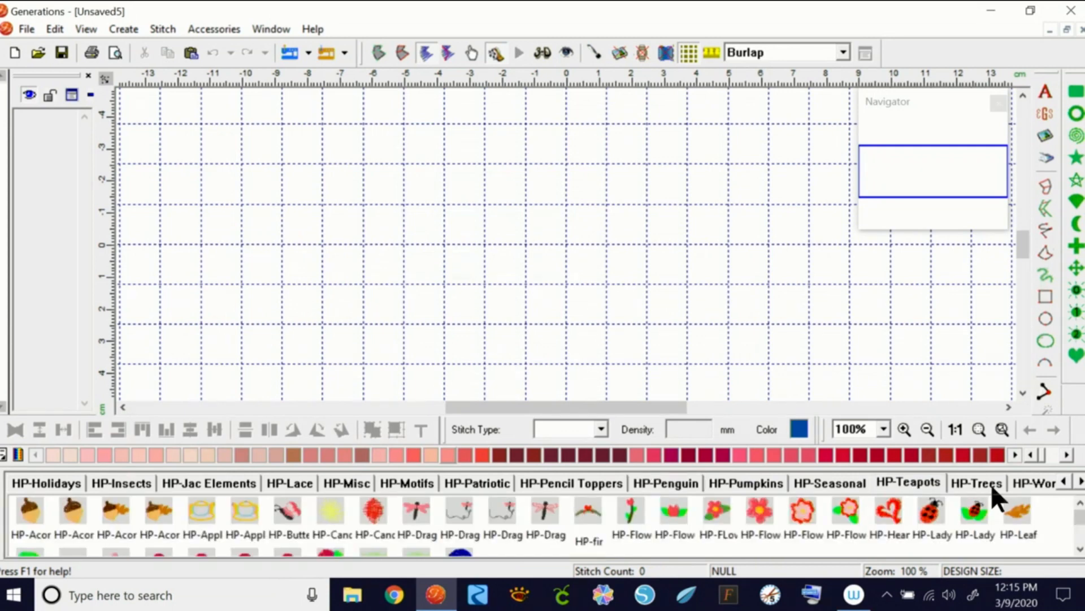
{"action": "left_click", "coordinate": [979, 484]}
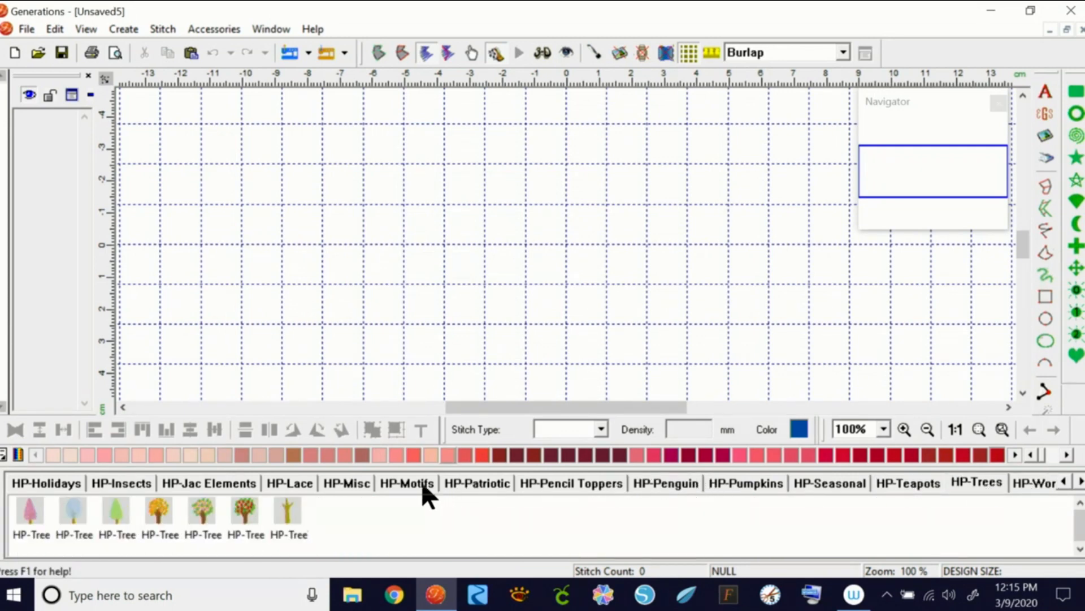
{"action": "left_click", "coordinate": [1081, 482]}
{"action": "left_click", "coordinate": [1081, 482]}
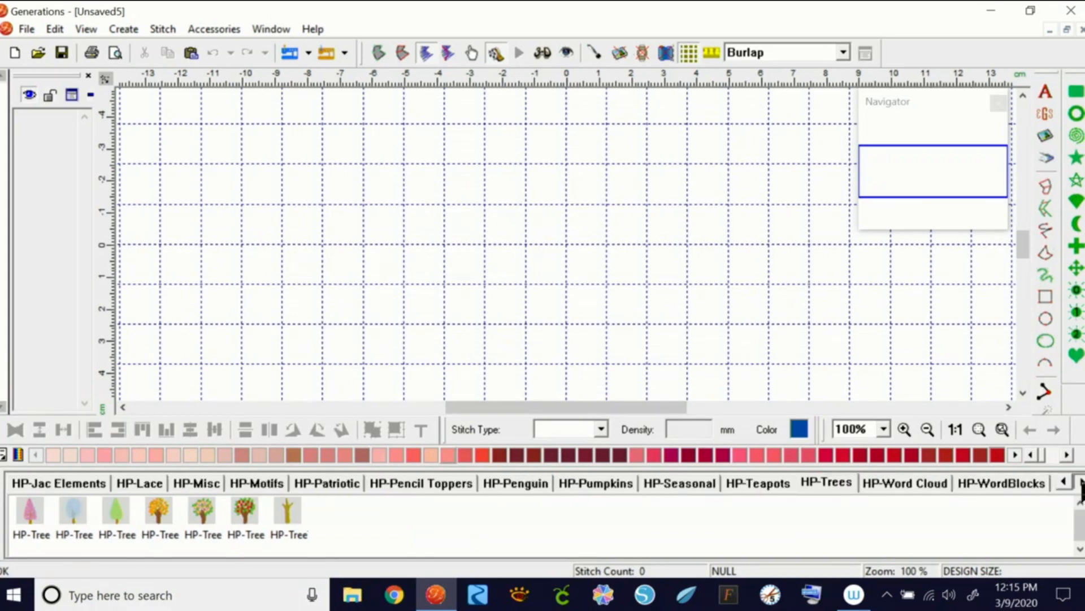
{"action": "left_click", "coordinate": [1081, 482]}
{"action": "left_click", "coordinate": [824, 483]}
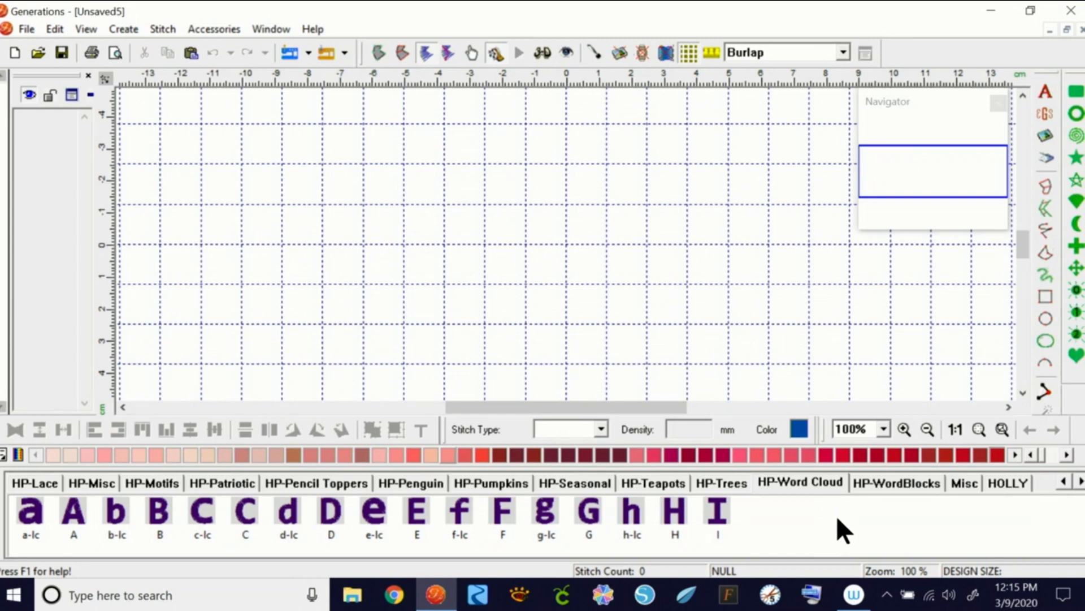
{"action": "left_click", "coordinate": [663, 481]}
{"action": "left_click", "coordinate": [731, 481]}
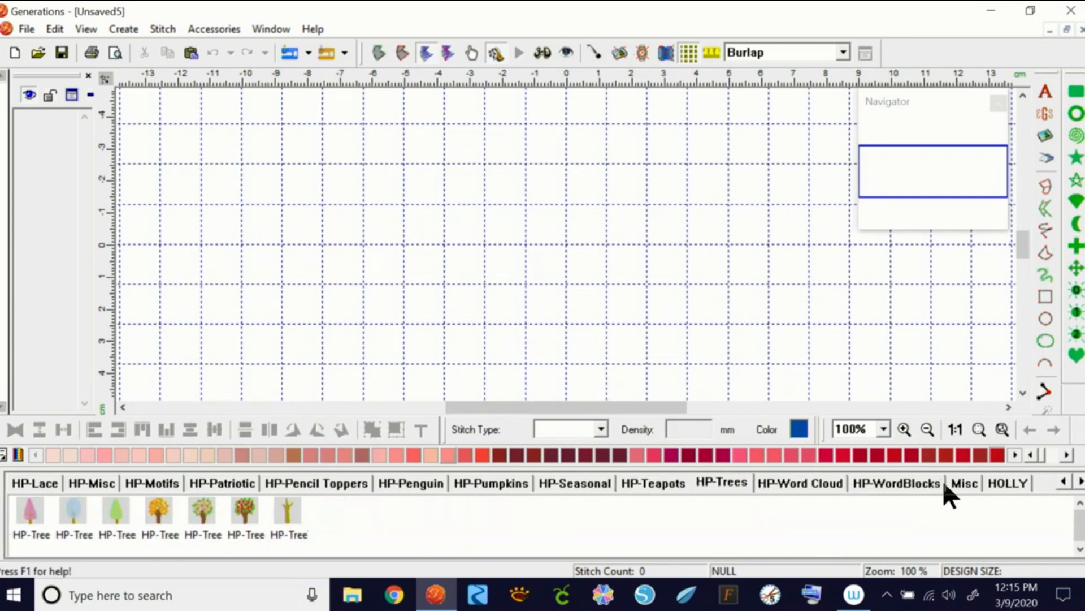
Place the FLG08 ribbon from the Misc page on the canvas, preview it in 3D and delete it
{"action": "left_click", "coordinate": [967, 482]}
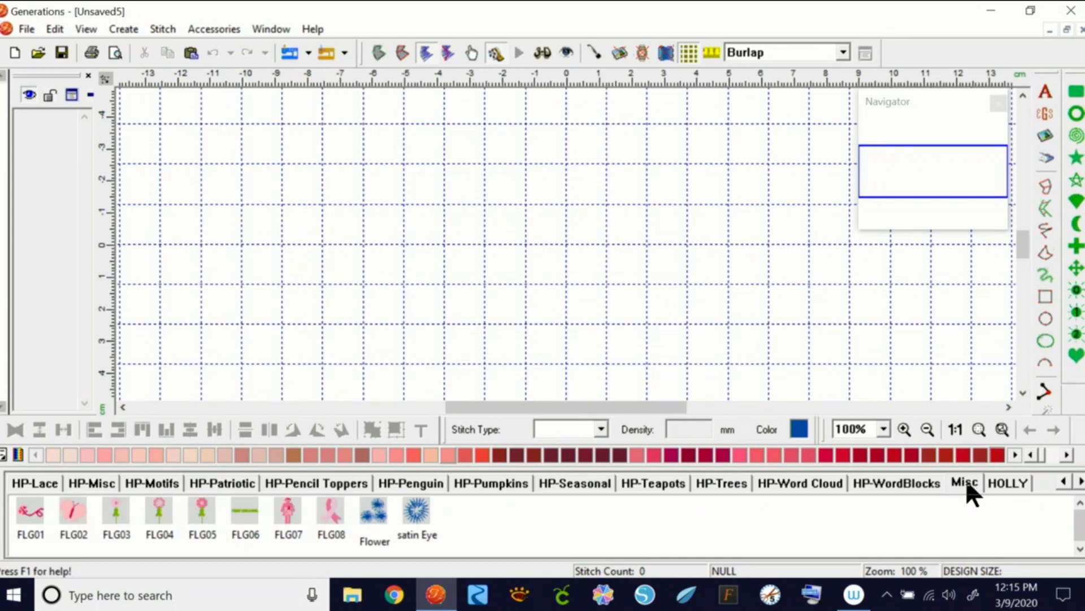
{"action": "left_click_drag", "start_coordinate": [341, 488], "coordinate": [464, 296]}
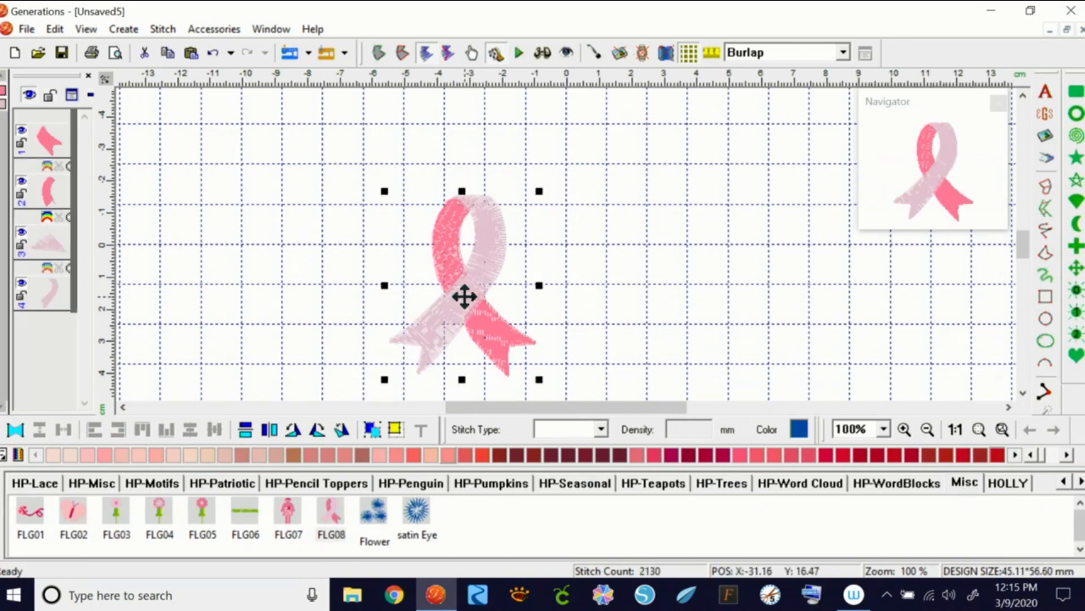
{"action": "left_click", "coordinate": [542, 54]}
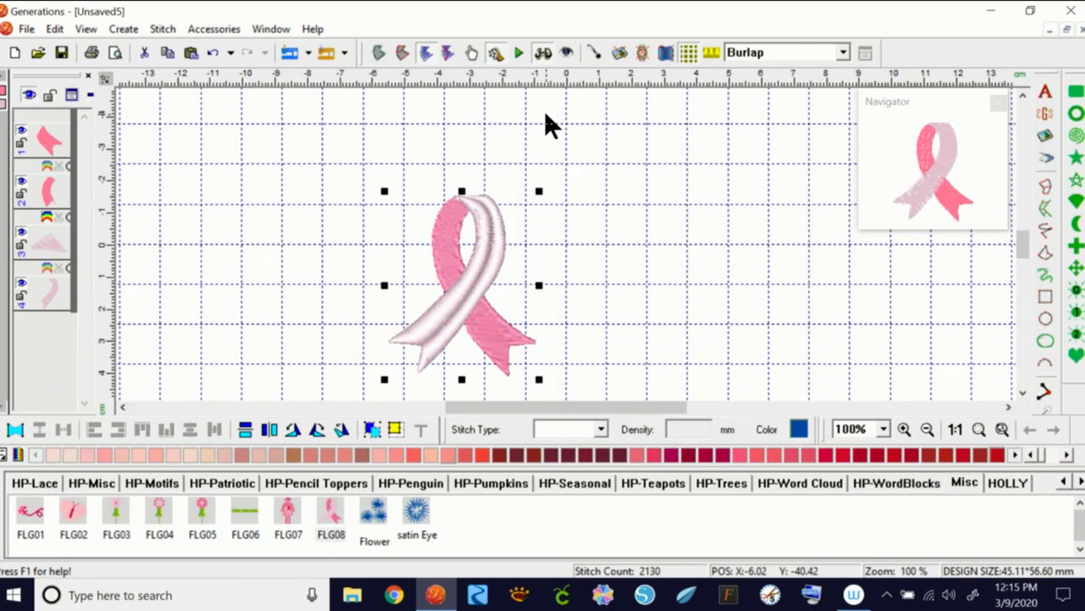
{"action": "key", "text": "Delete"}
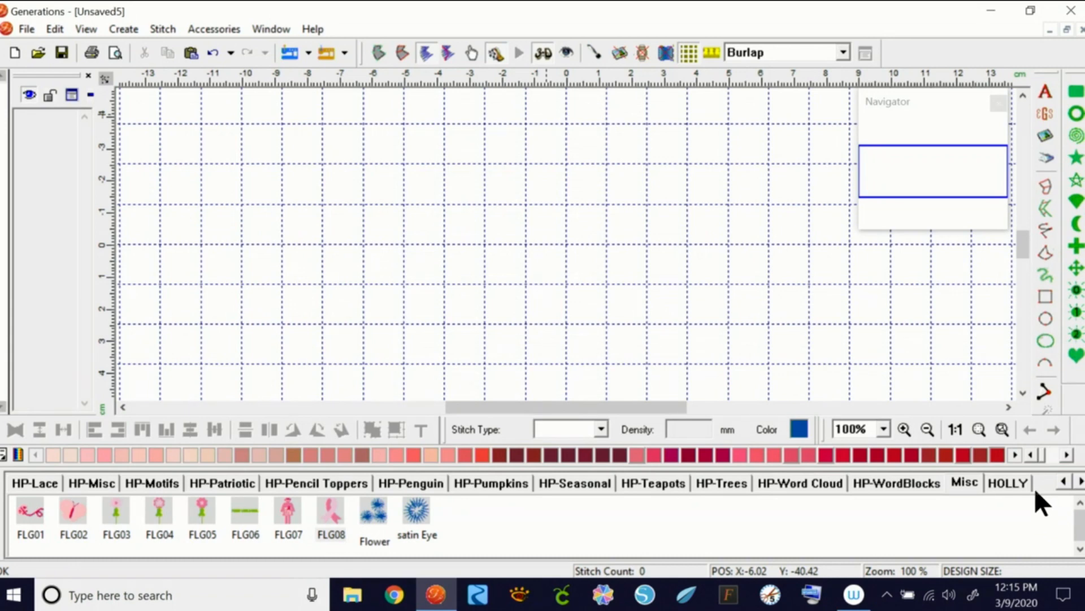
Hide the Building Block Bar
{"action": "right_click", "coordinate": [1037, 424]}
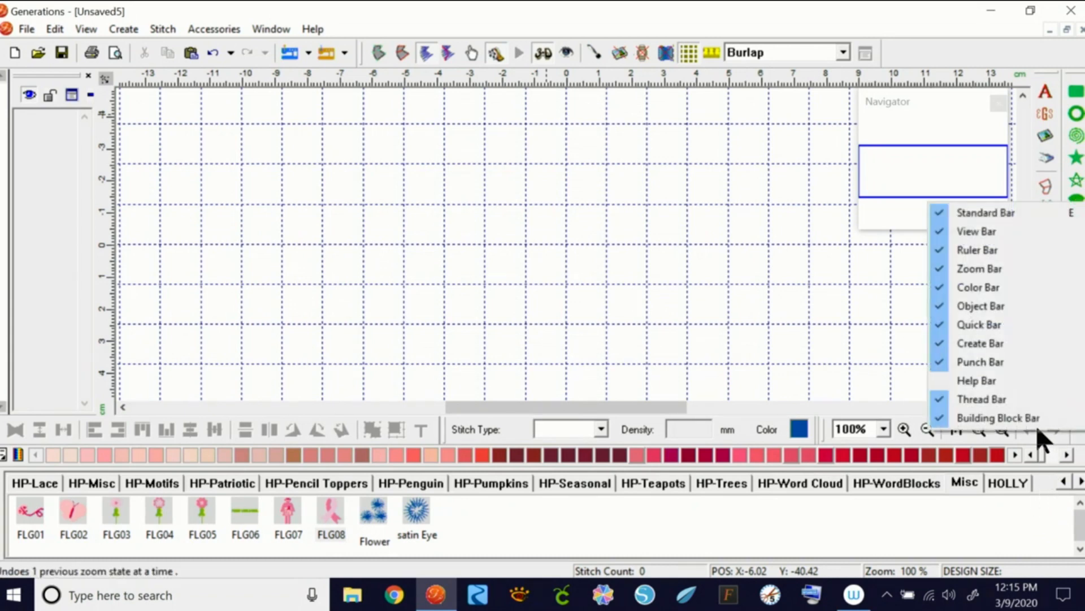
{"action": "left_click", "coordinate": [1001, 419]}
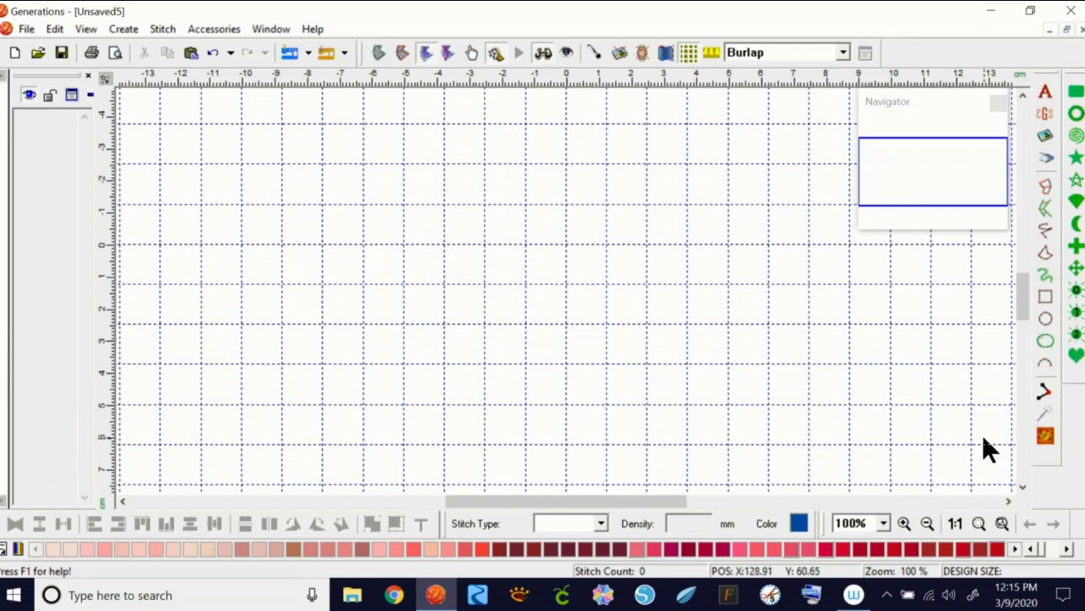